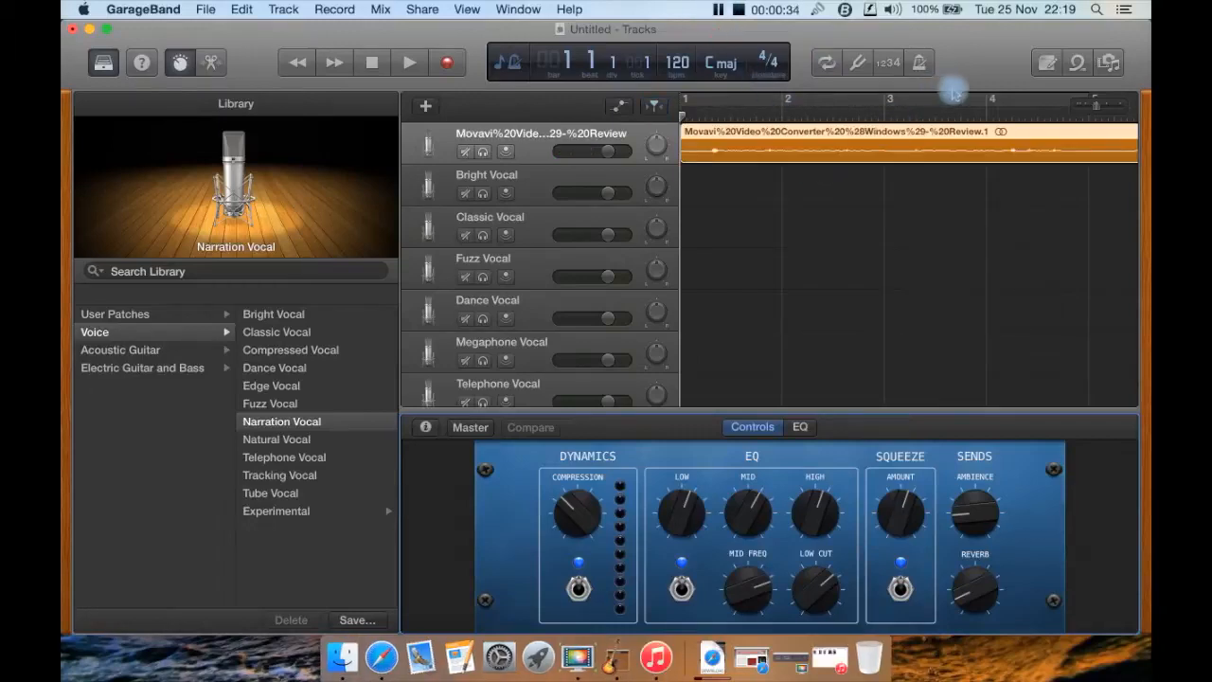
Show the plug-in slots and master effects in the settings of the Movavi review track
left_click(968, 66)
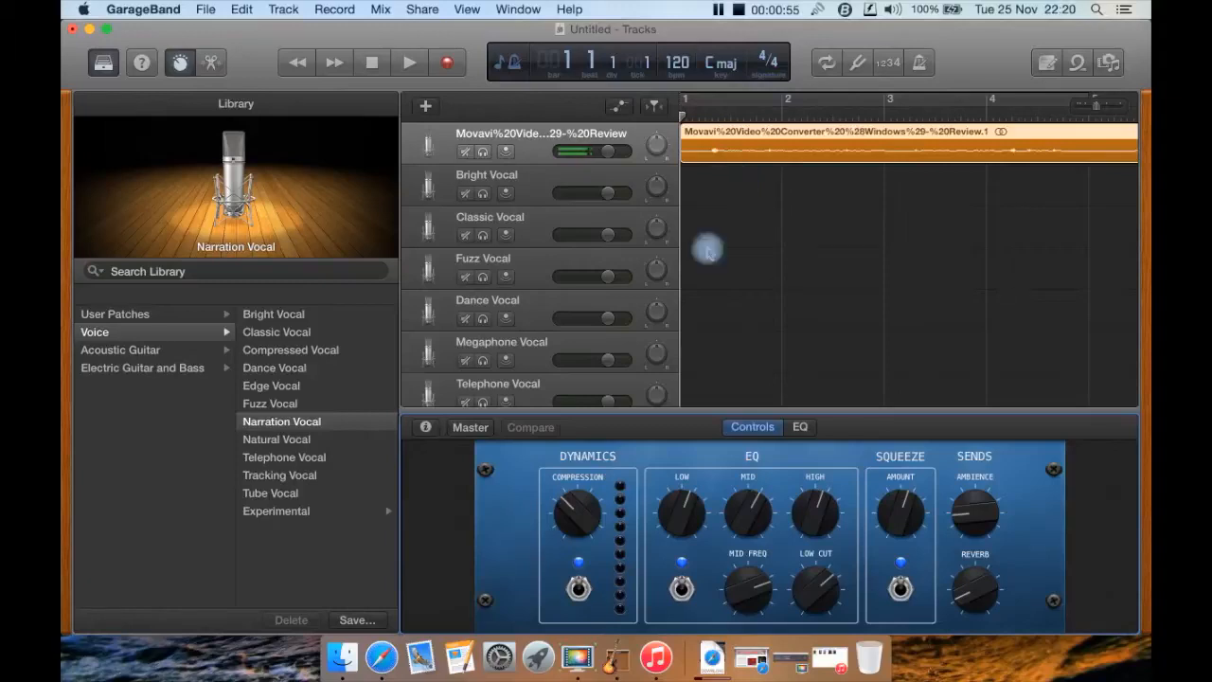
left_click(427, 428)
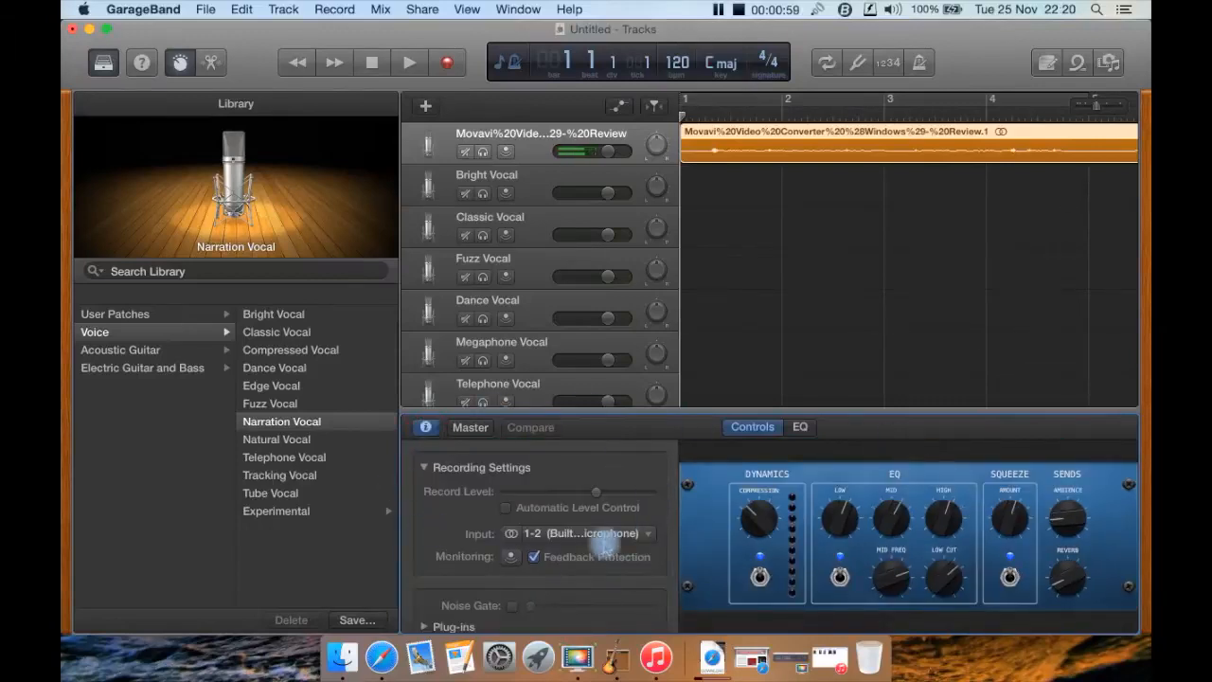
scroll(500, 535, "down", 2)
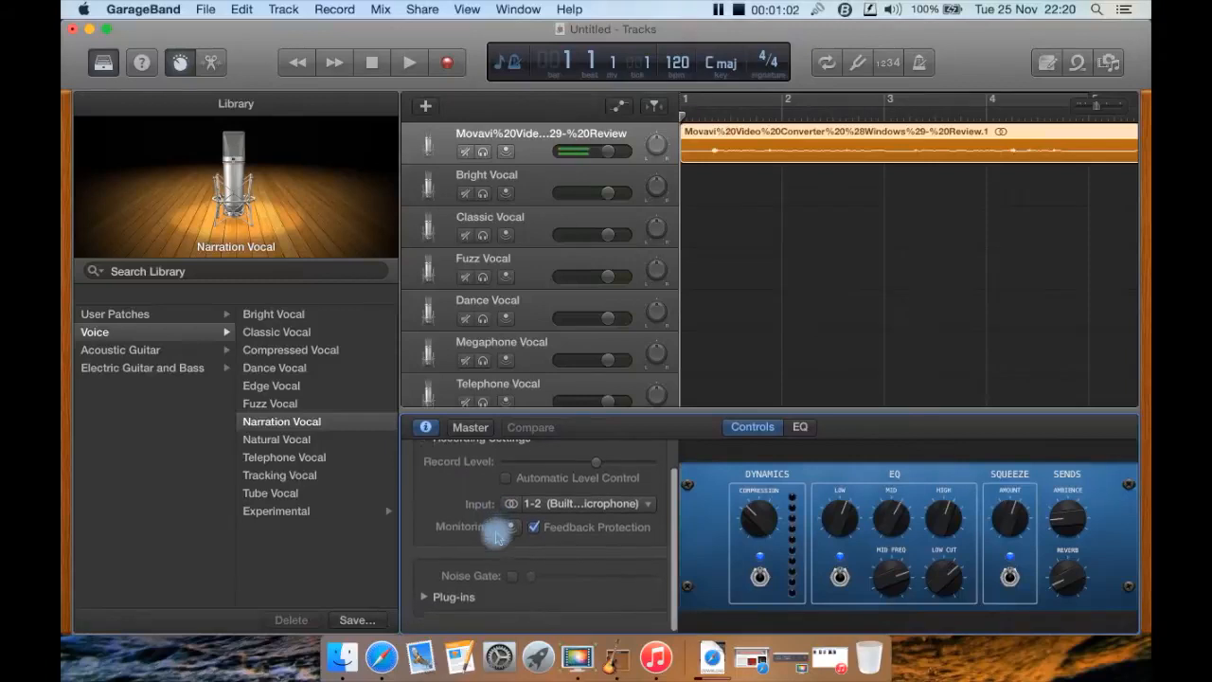
left_click(421, 602)
scroll(419, 590, "down", 5)
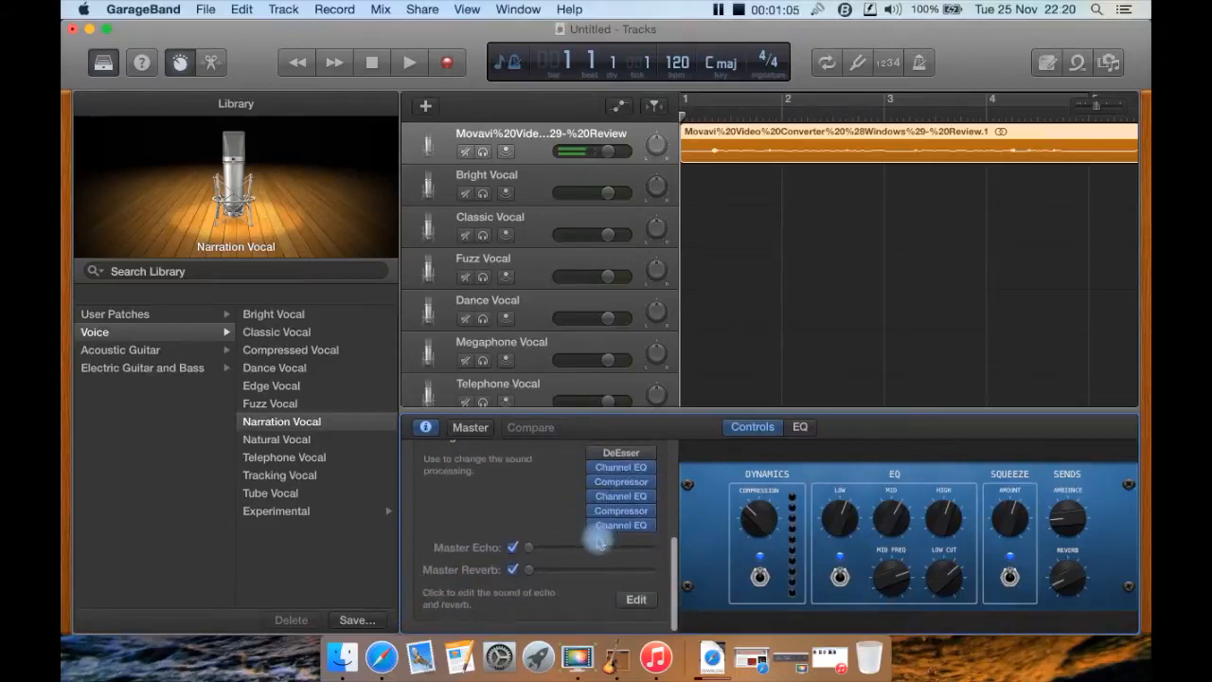
Replace the track's DeEsser plug-in with the iZotope Nectar 2 Audio Unit
mouse_move(623, 455)
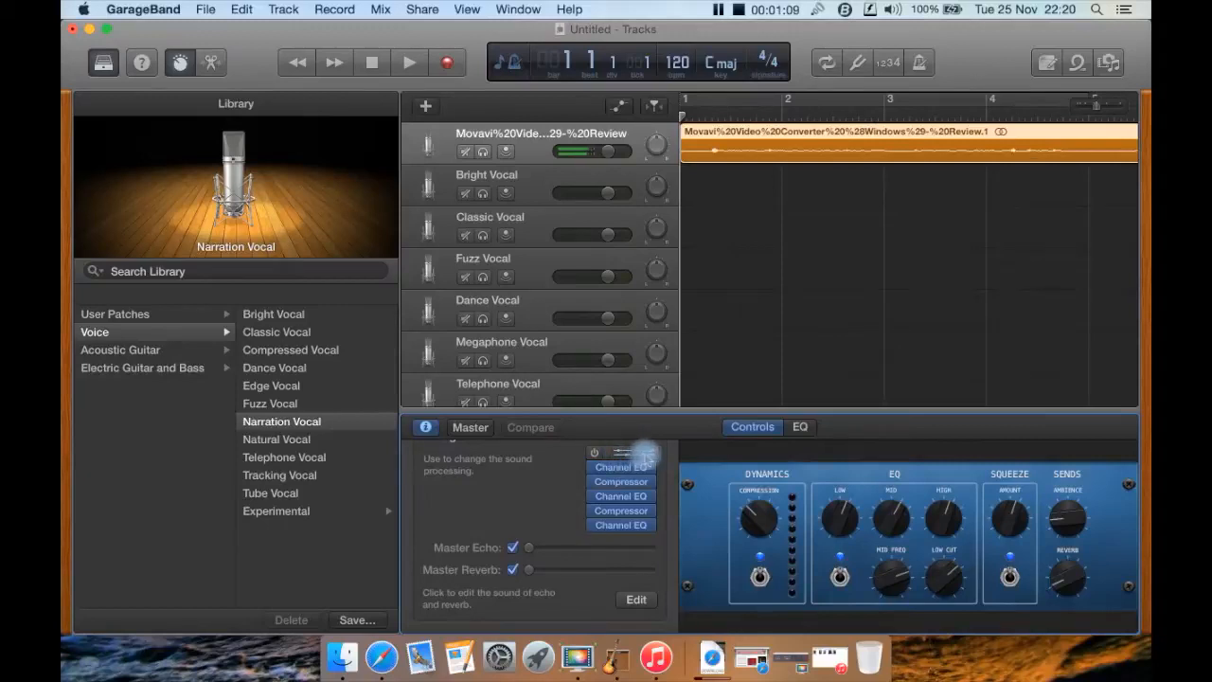
left_click(649, 456)
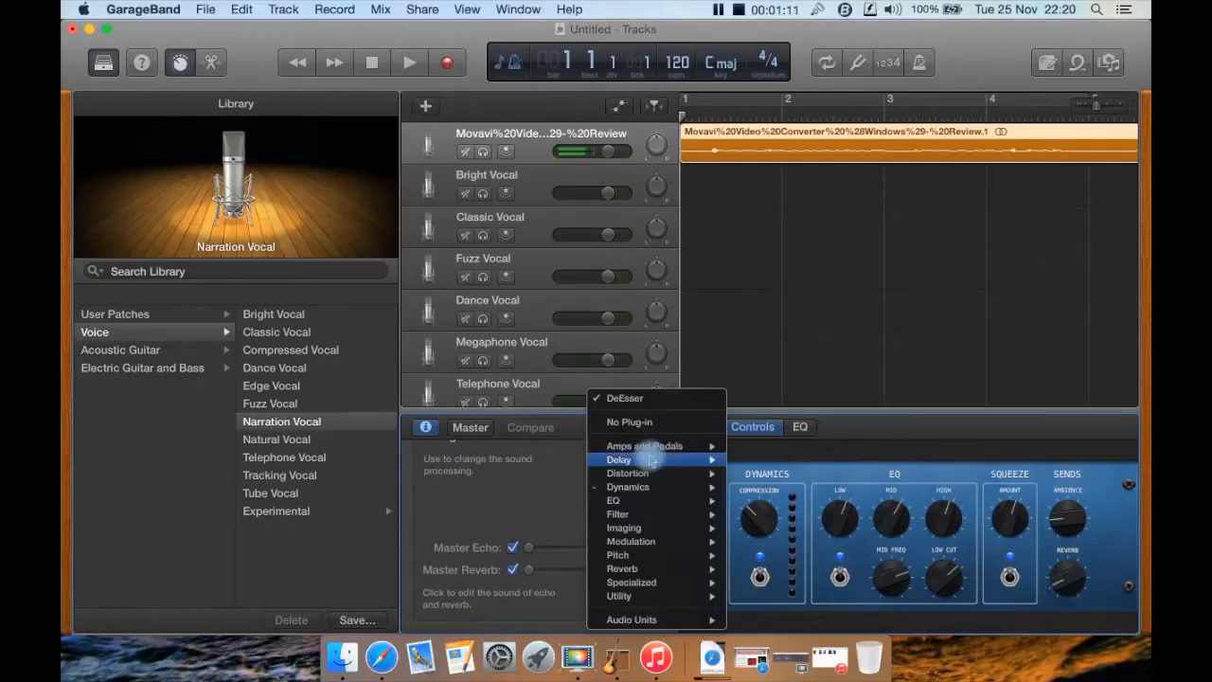
mouse_move(705, 620)
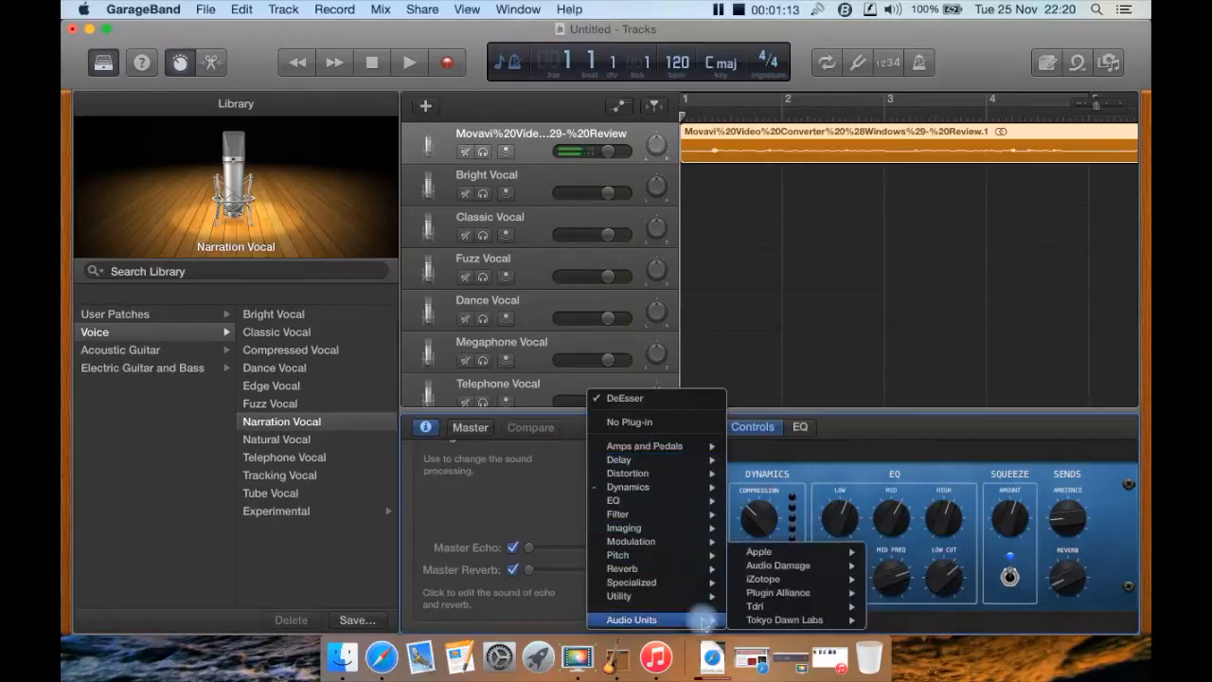
mouse_move(820, 581)
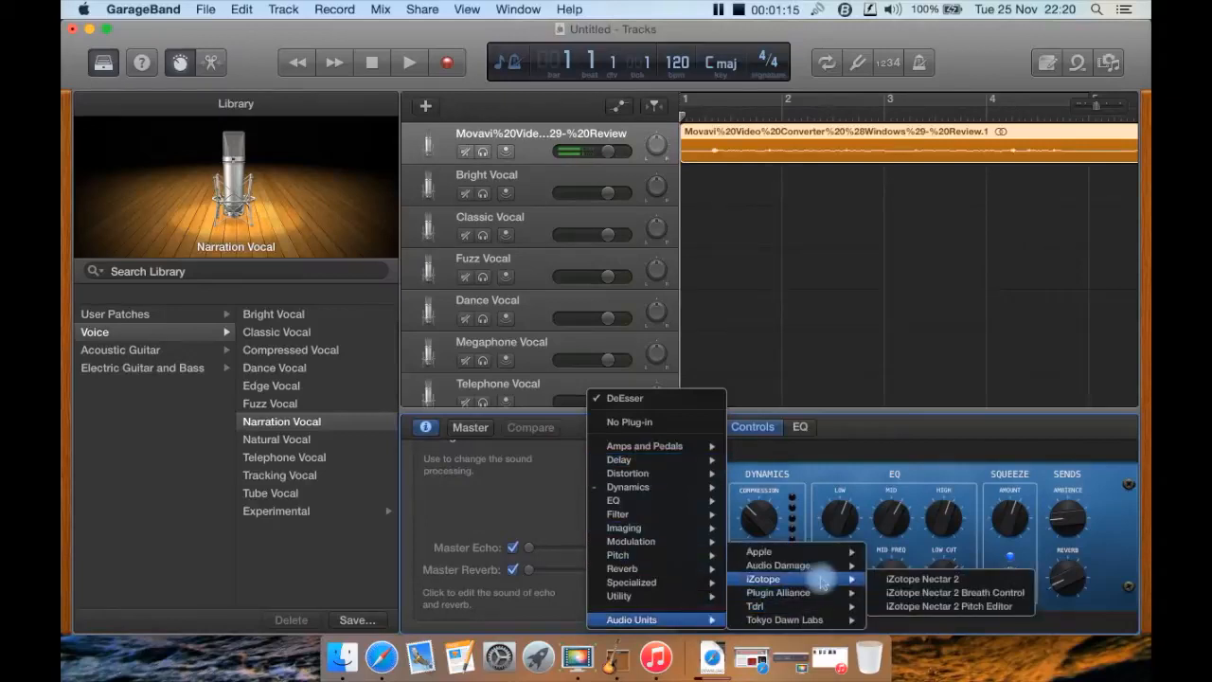
left_click(920, 580)
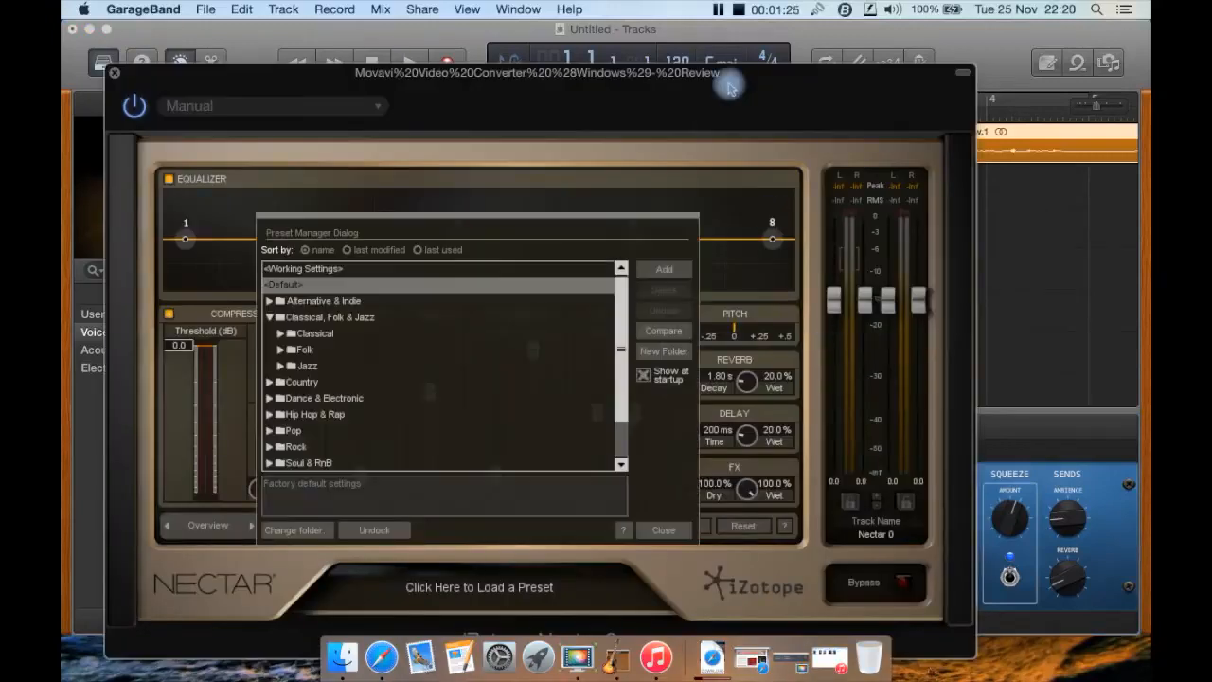
left_click_drag(729, 87, 781, 54)
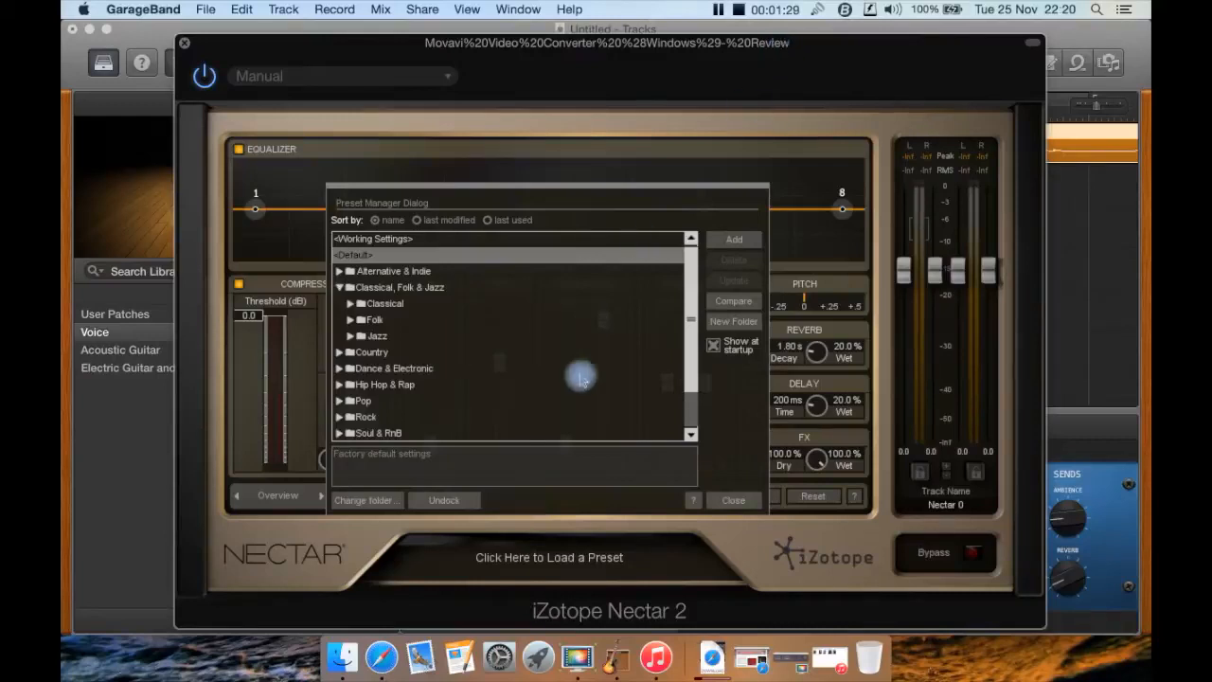
Expand the Voice Over & Dialogue folder in Nectar 2's preset manager and look through its presets
mouse_move(685, 273)
left_mouse_down()
mouse_move(696, 383)
mouse_move(698, 284)
left_mouse_up()
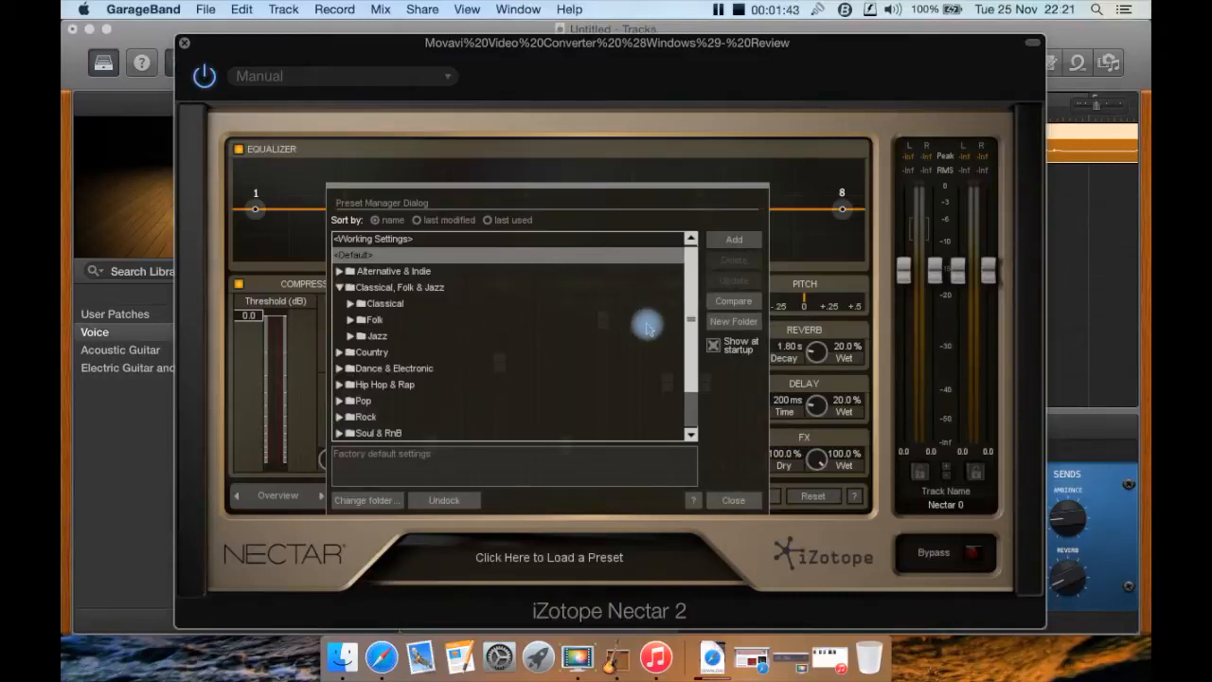
left_click(692, 301)
left_click_drag(693, 303, 693, 406)
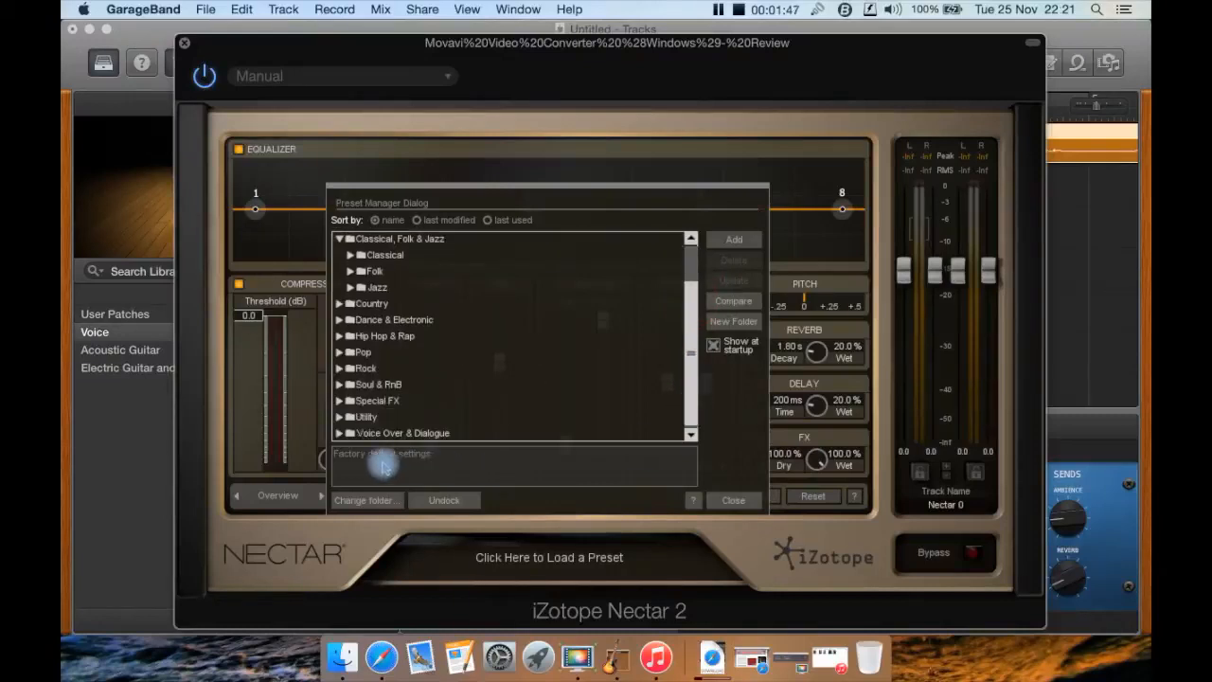
left_click(338, 433)
left_click_drag(690, 338, 688, 376)
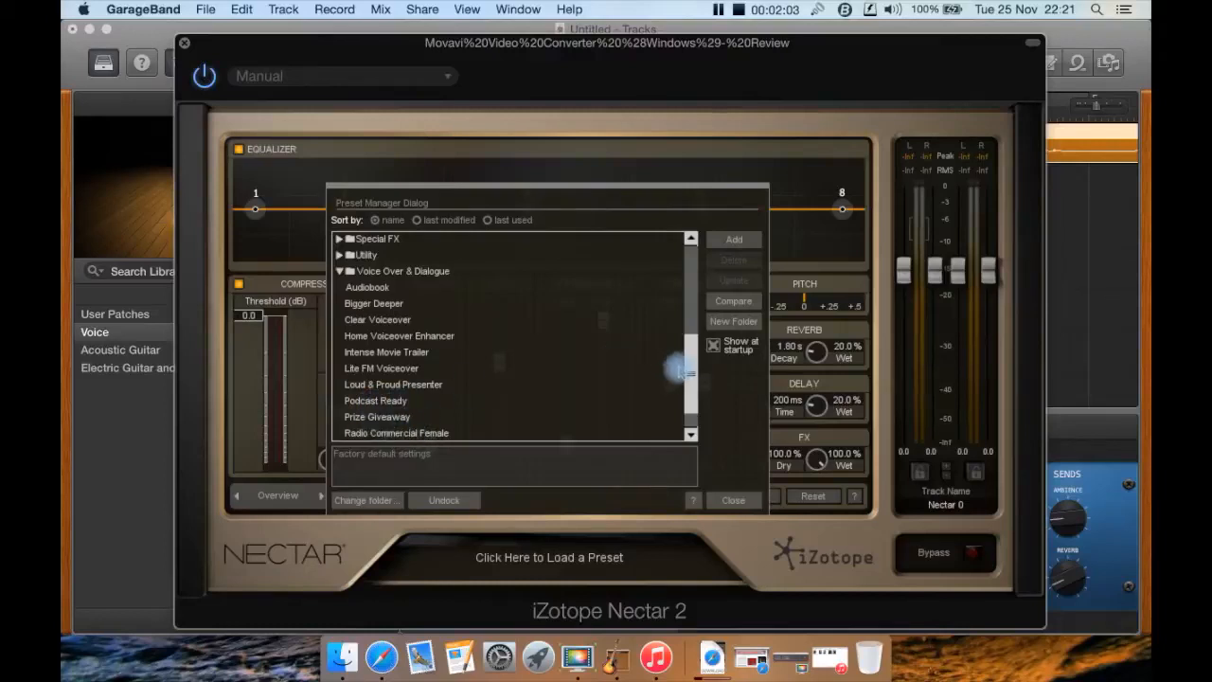
left_click_drag(691, 379, 690, 401)
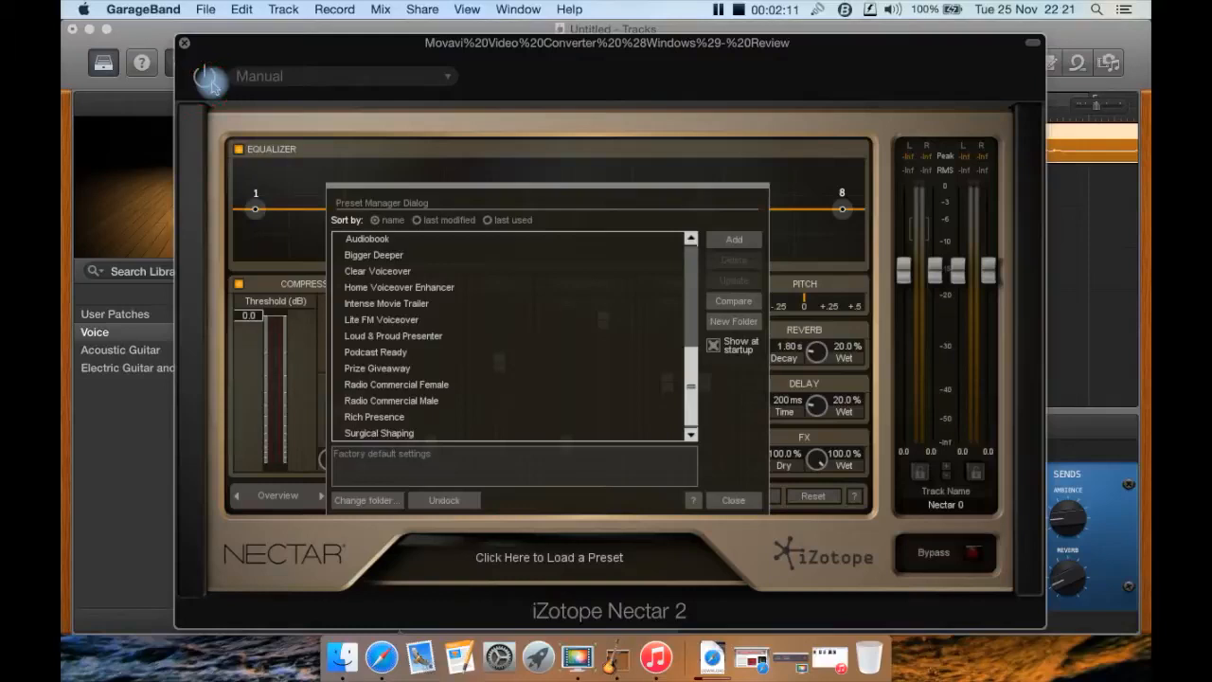
Play the narration from the start with Nectar 2 switched off to hear the unprocessed voice
left_click_drag(246, 55, 253, 319)
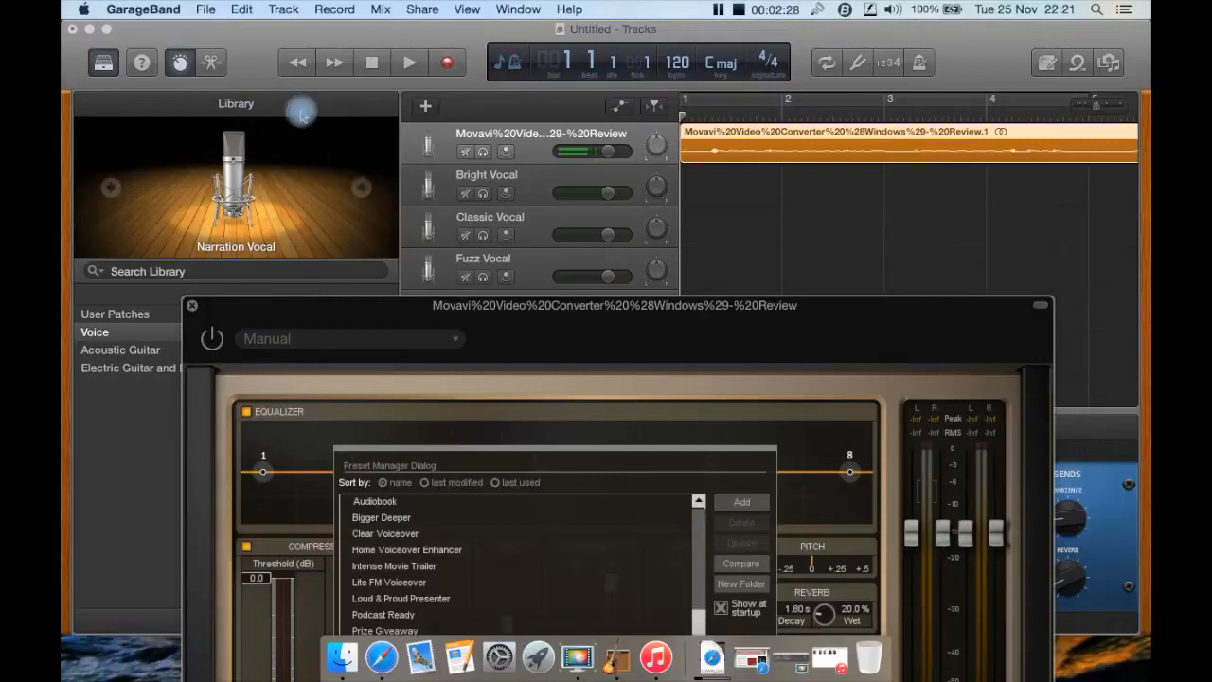
left_click(409, 62)
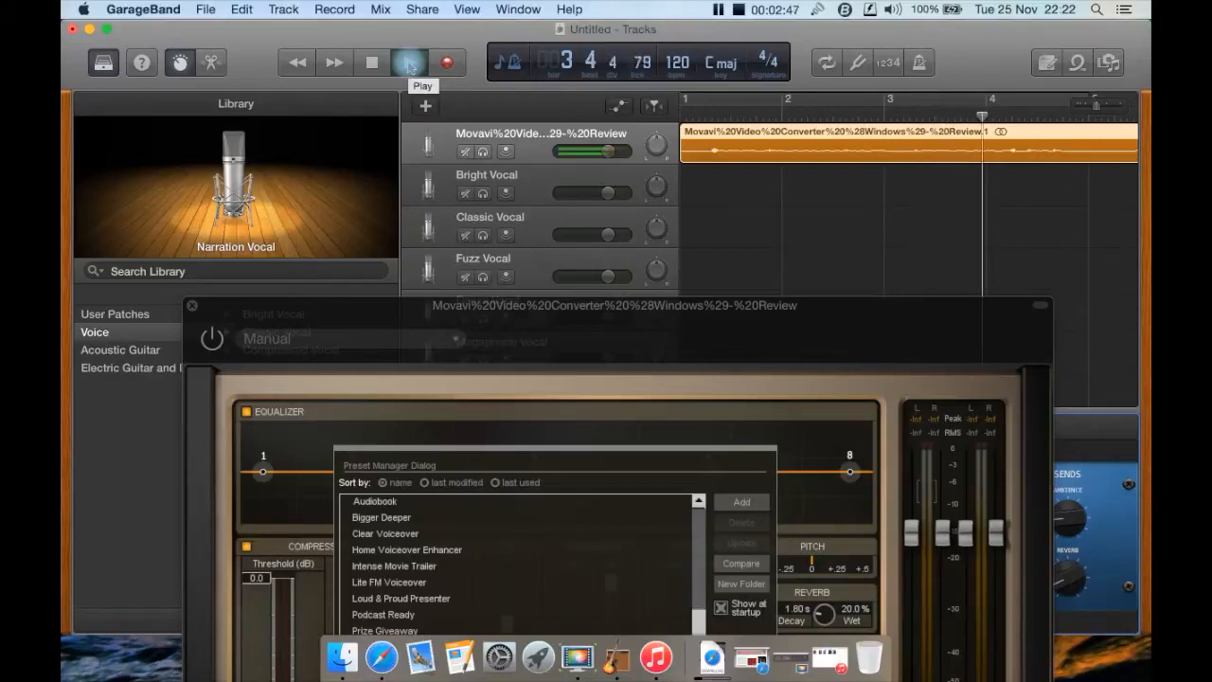
left_click(410, 63)
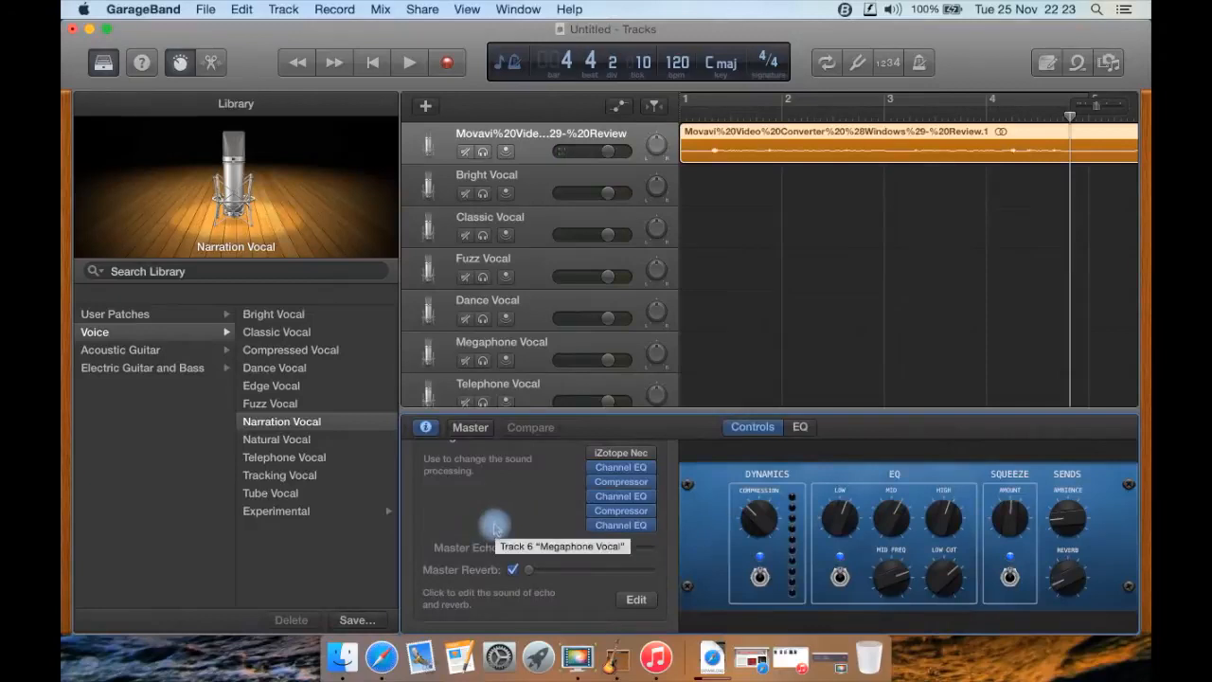
Reopen the Nectar 2 plug-in window from the track's first effect slot
left_click(629, 459)
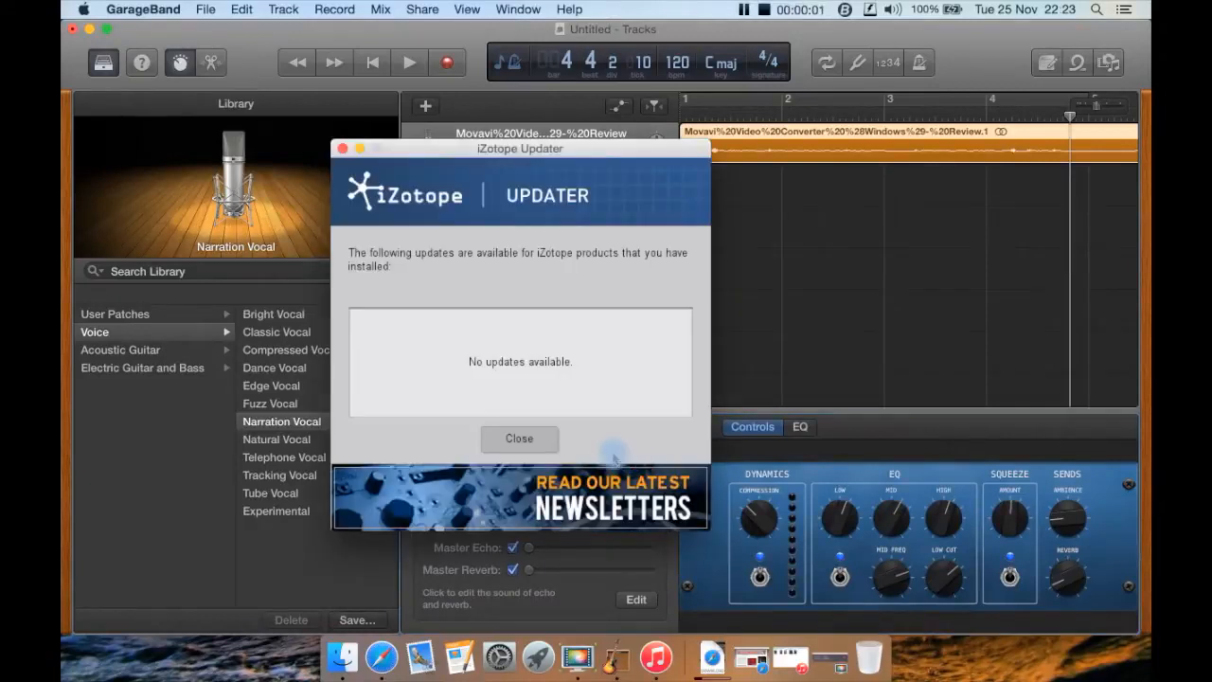
left_click(542, 449)
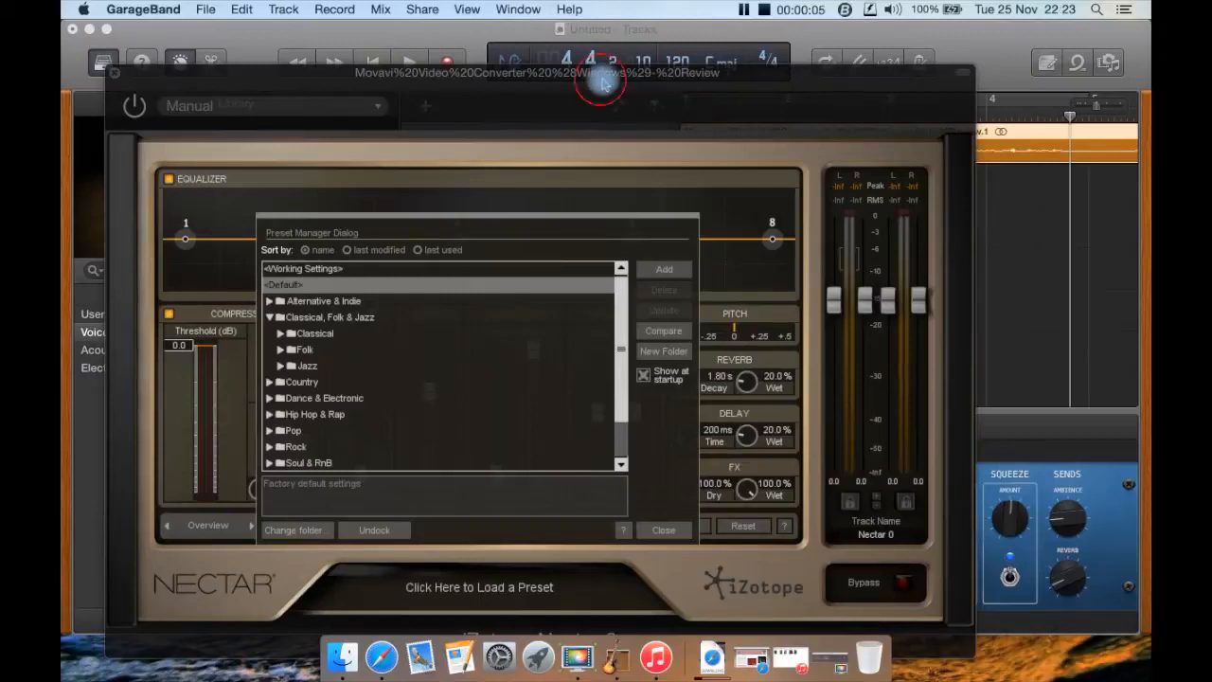
left_click_drag(602, 83, 668, 54)
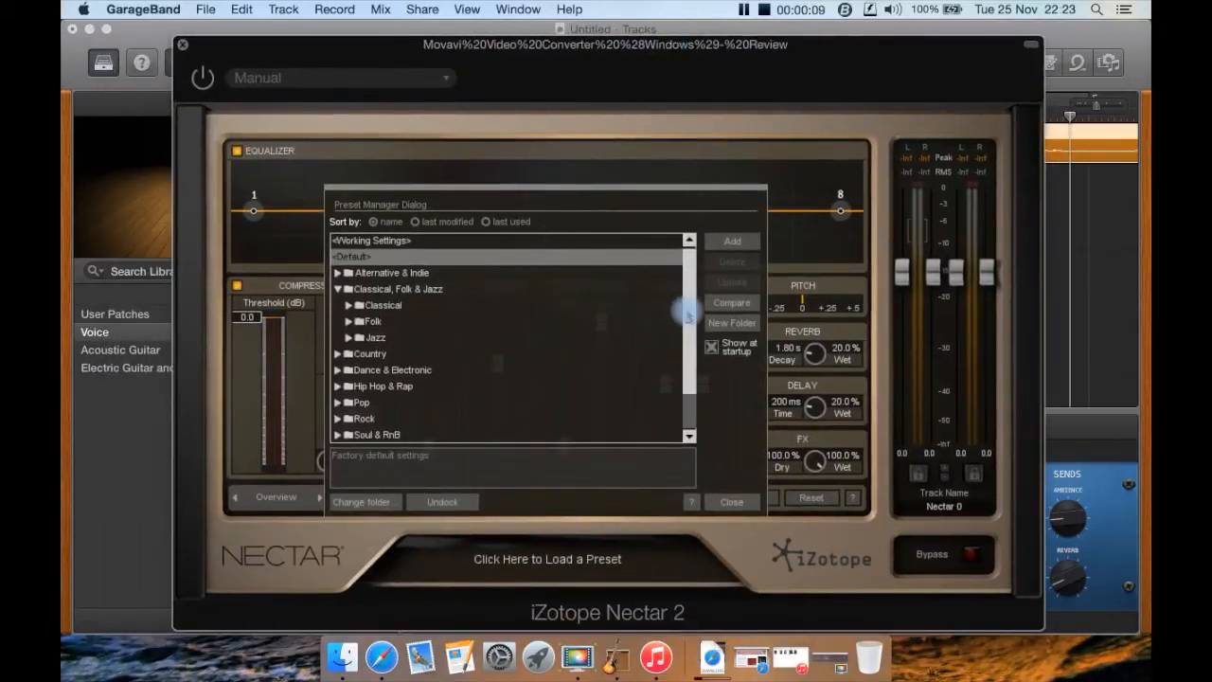
Load the Podcast Ready preset from the Voice Over & Dialogue folder and close the preset manager
left_click_drag(692, 316, 698, 392)
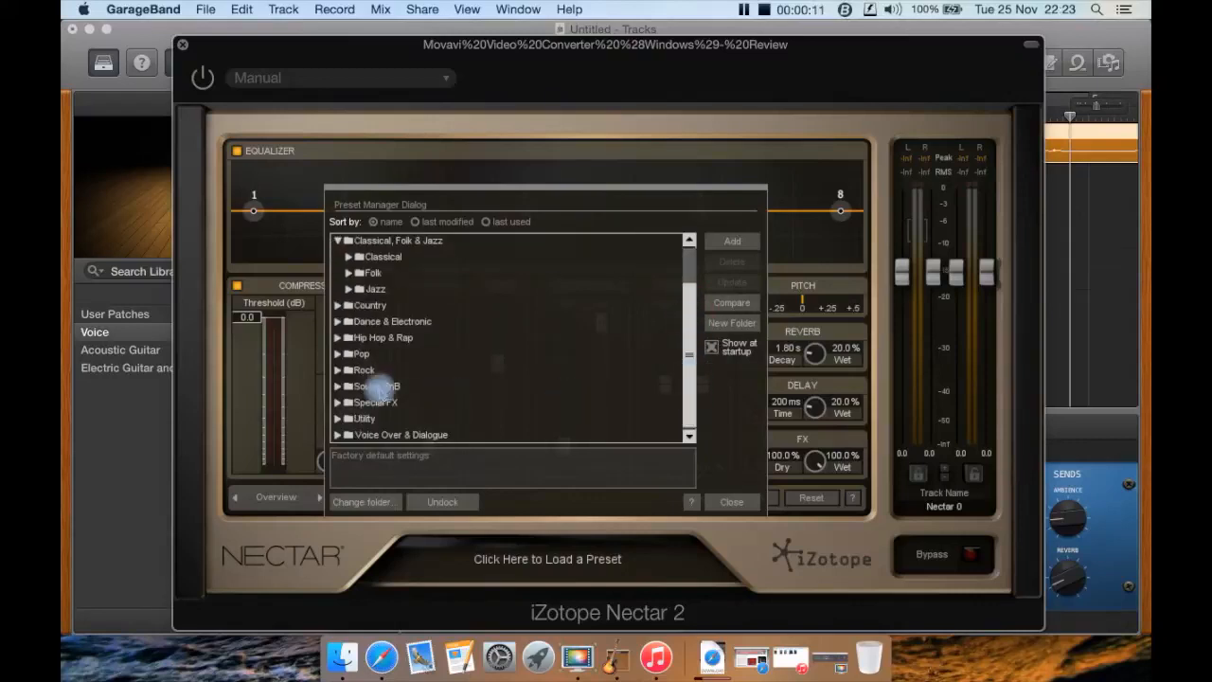
left_click(338, 433)
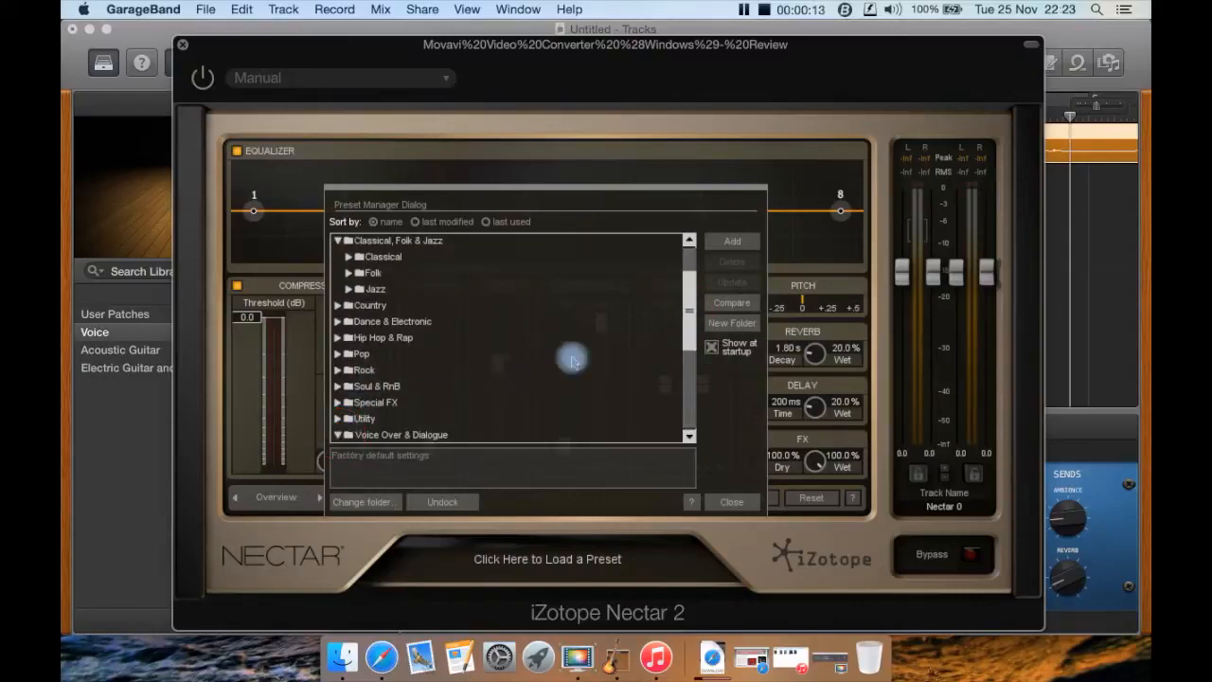
left_click_drag(686, 305, 687, 434)
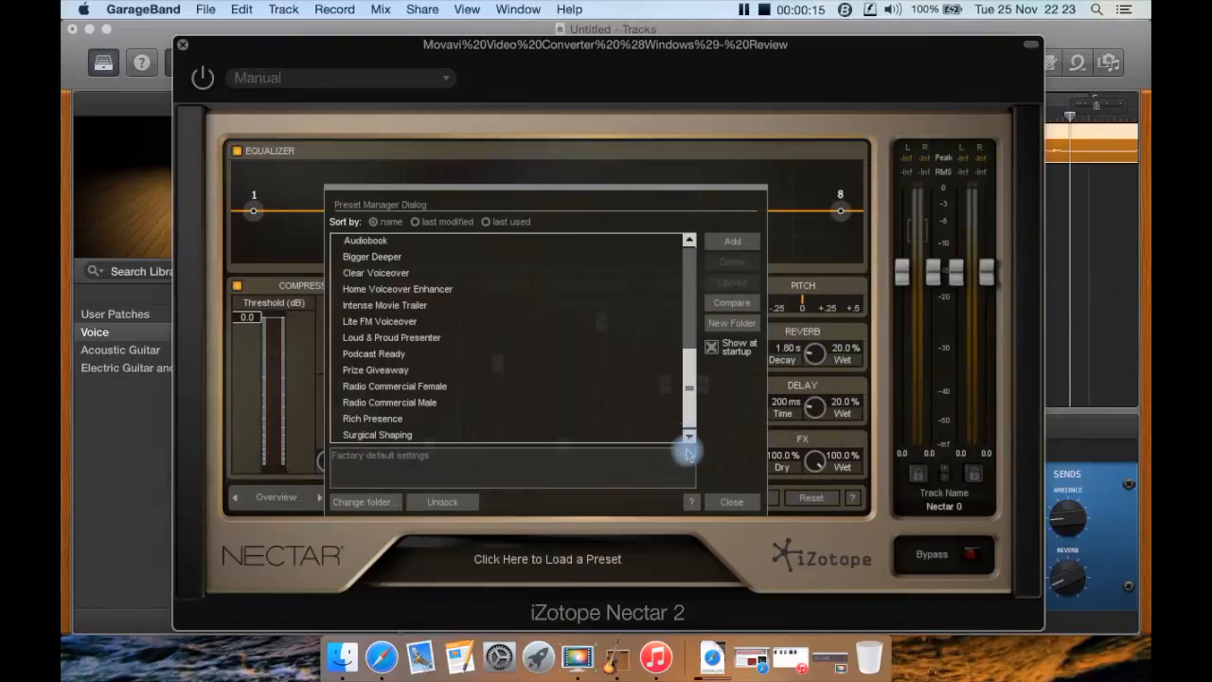
left_click(407, 355)
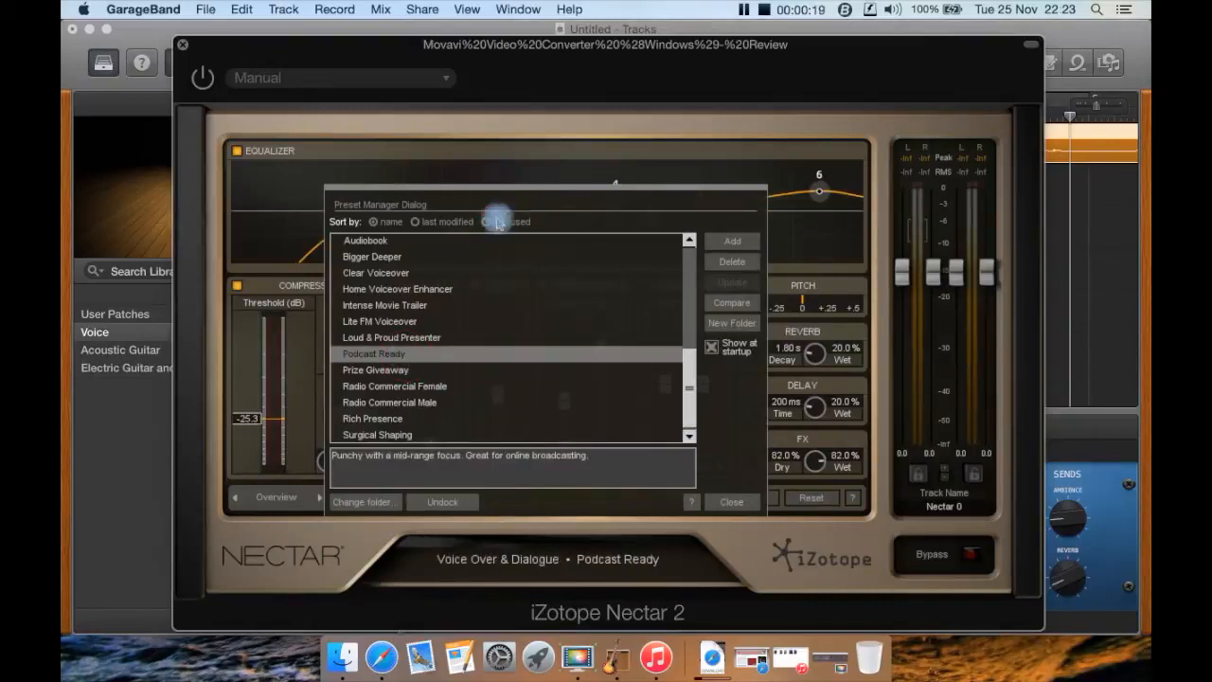
left_click(734, 503)
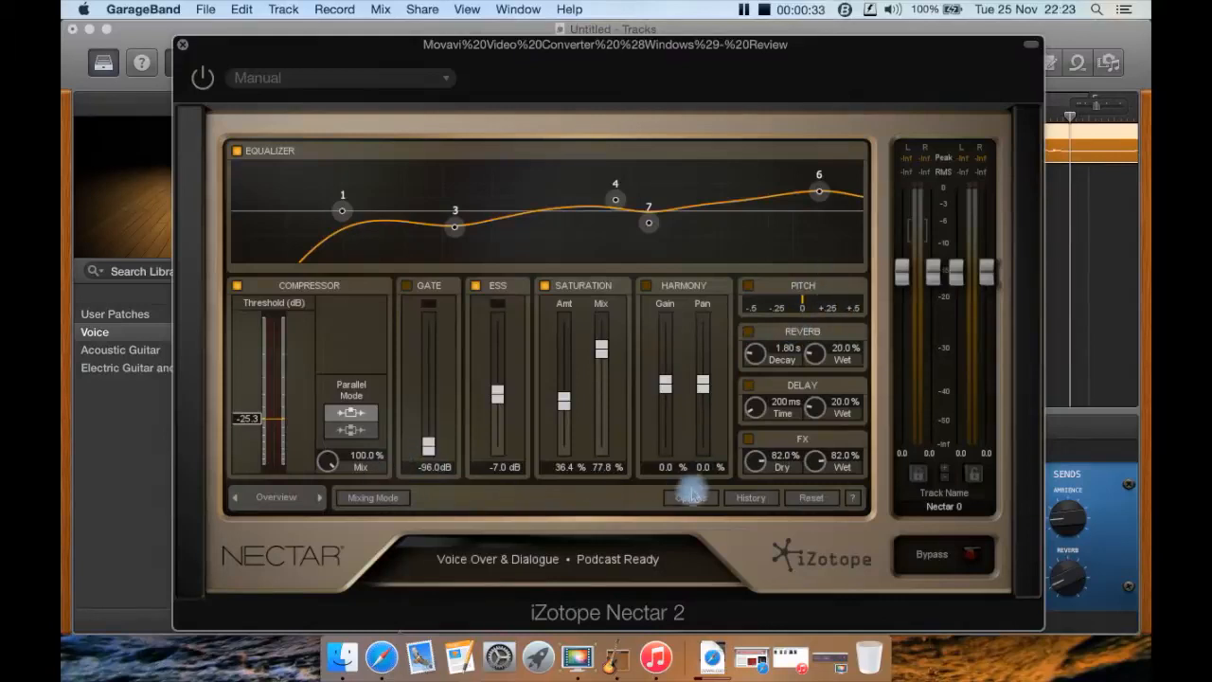
Look through Nectar 2's General, Spectrum, I/O and EQ/Harmony options and leave them without changes
left_click(692, 501)
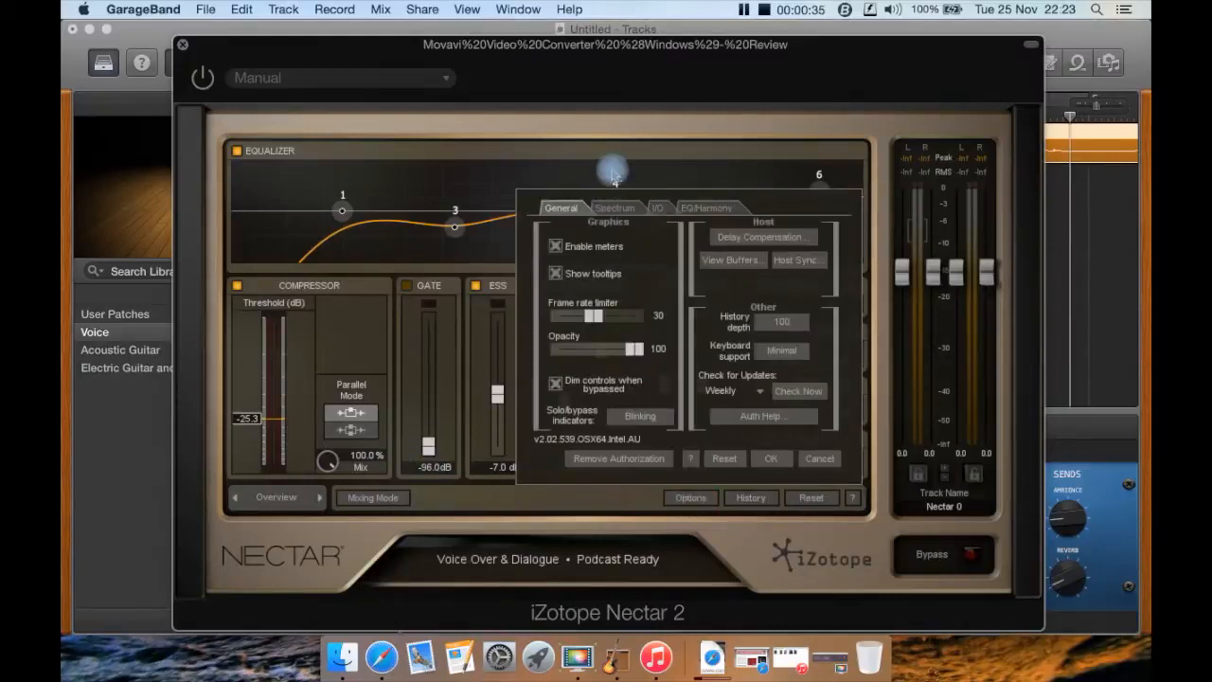
left_click(615, 208)
left_click(657, 208)
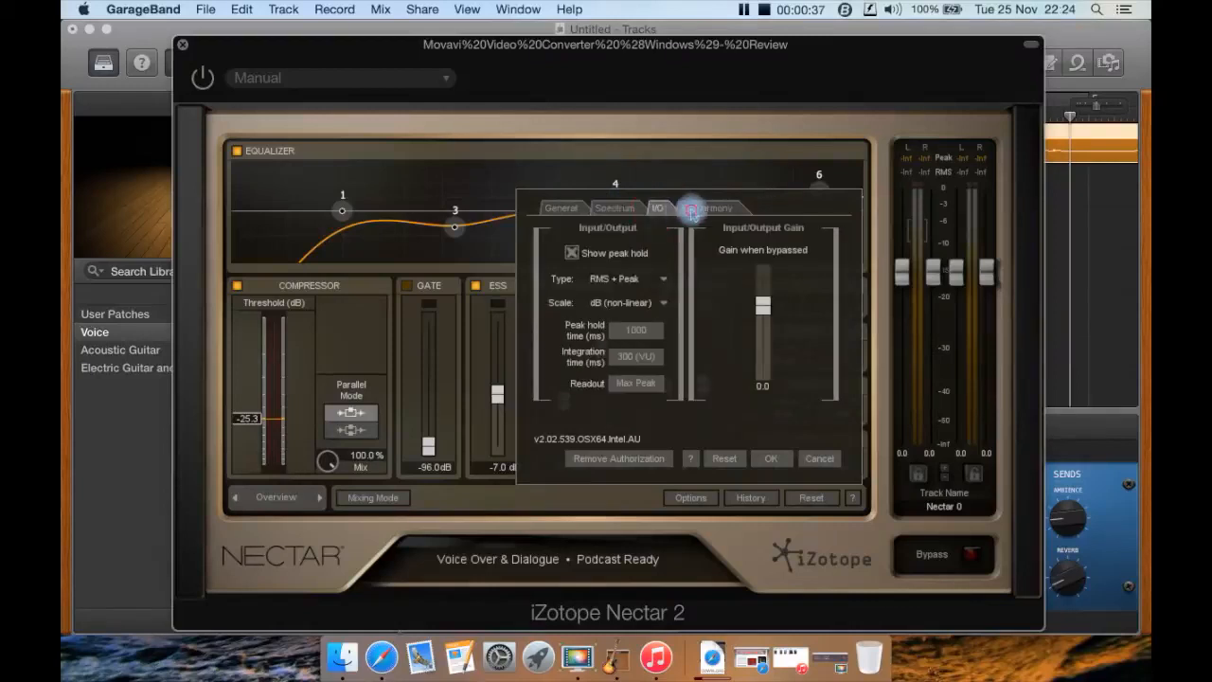
left_click(691, 208)
left_click(815, 460)
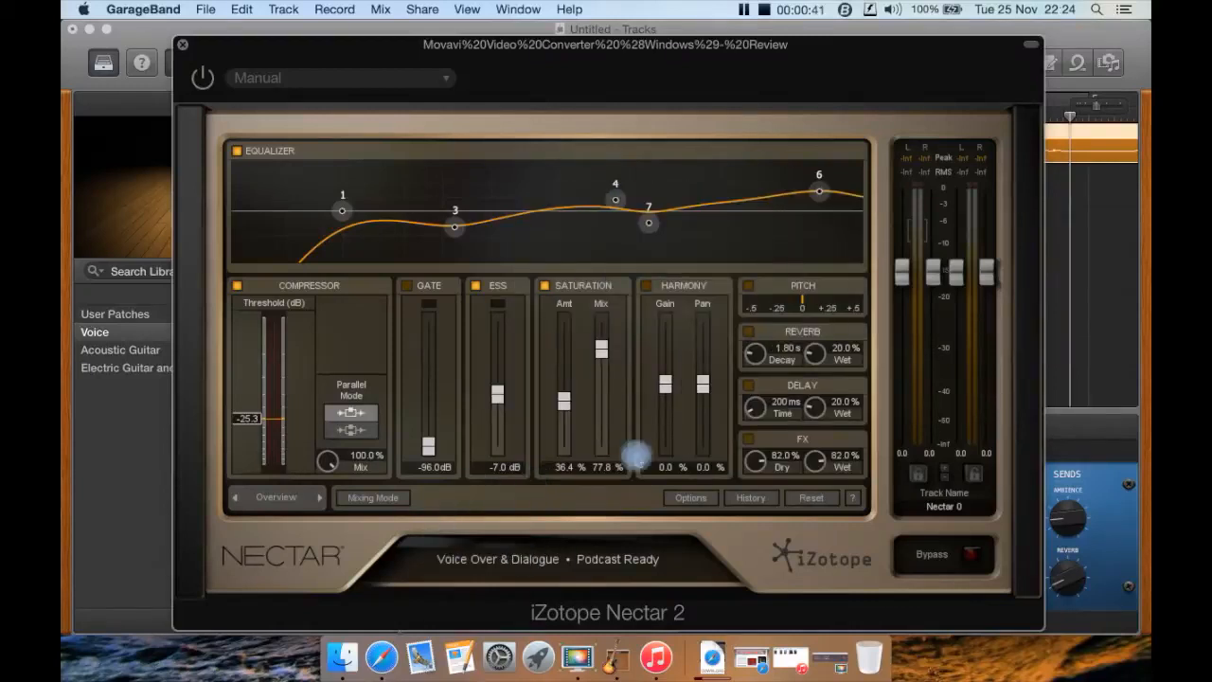
Switch Nectar 2 on for the track and close the iZotope Updater window
left_click_drag(439, 58, 556, 275)
left_click(319, 294)
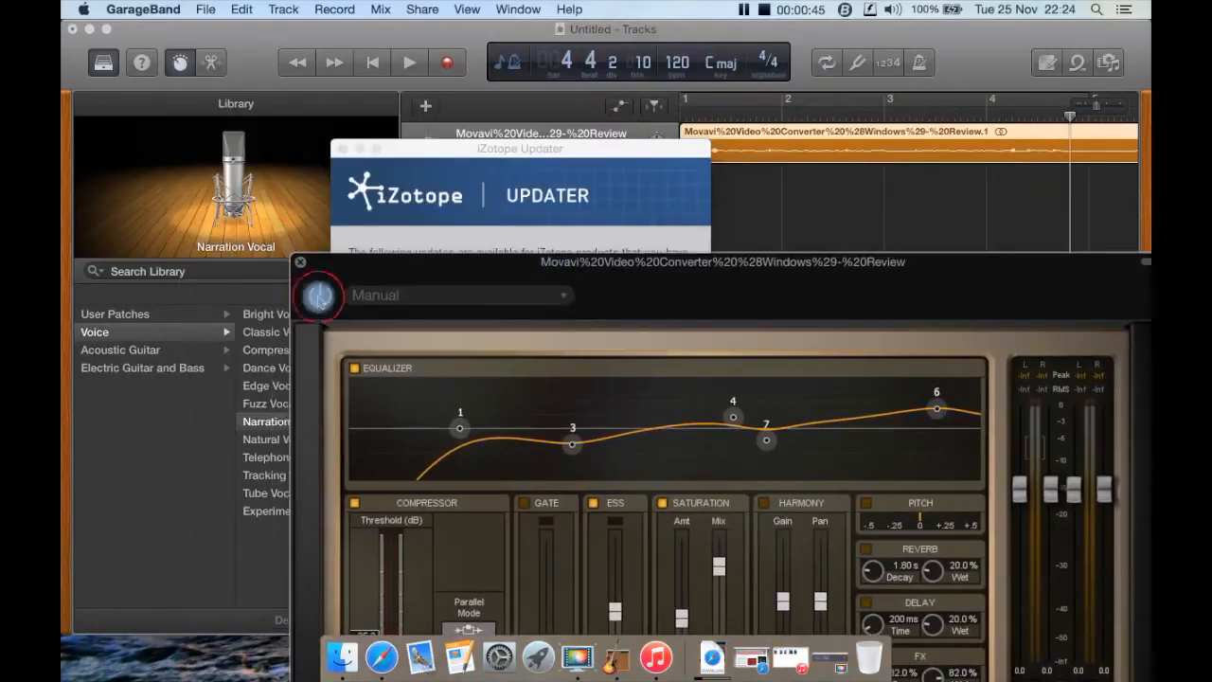
left_click(423, 162)
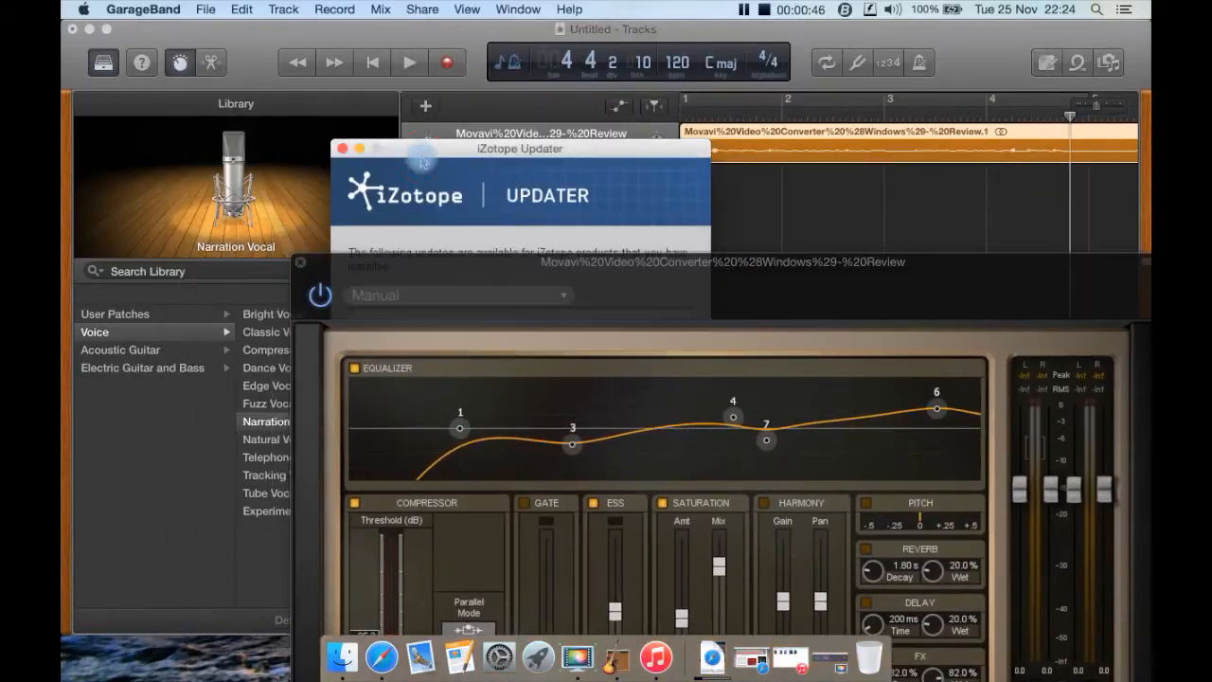
left_click(343, 150)
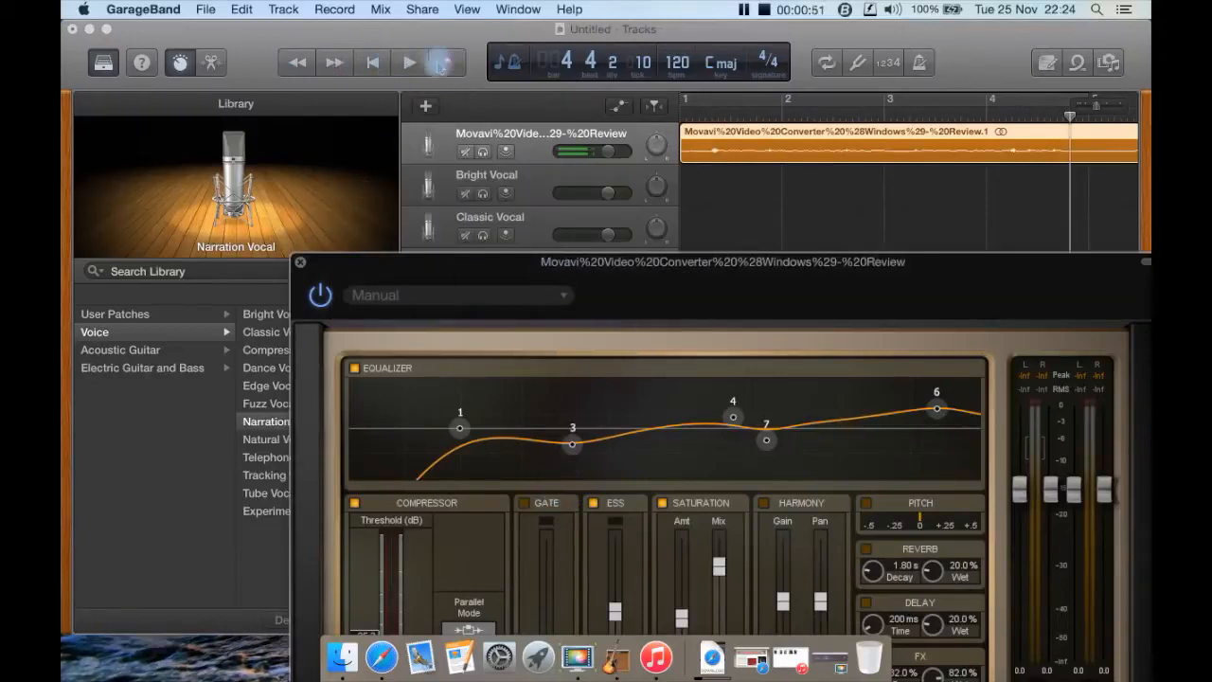
Rewind to the start of the project and play the narration with Nectar 2 active, stopping after bar 7
left_click(411, 64)
left_click(411, 63)
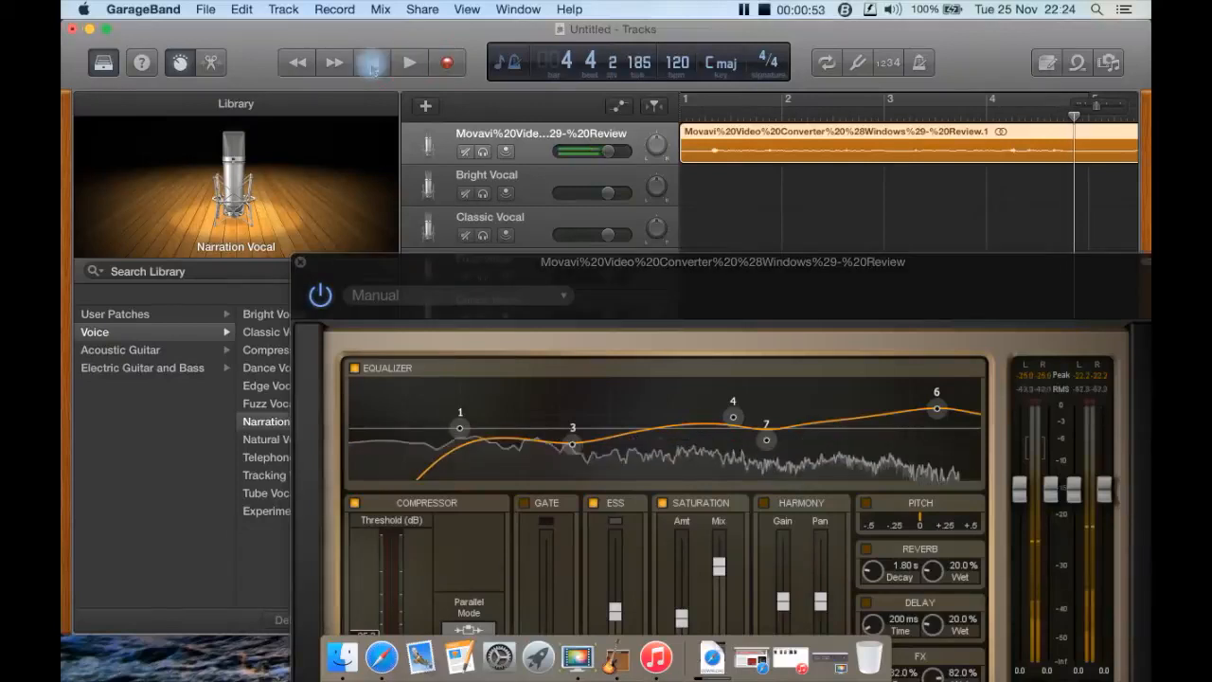
left_click(309, 59)
left_click(309, 59)
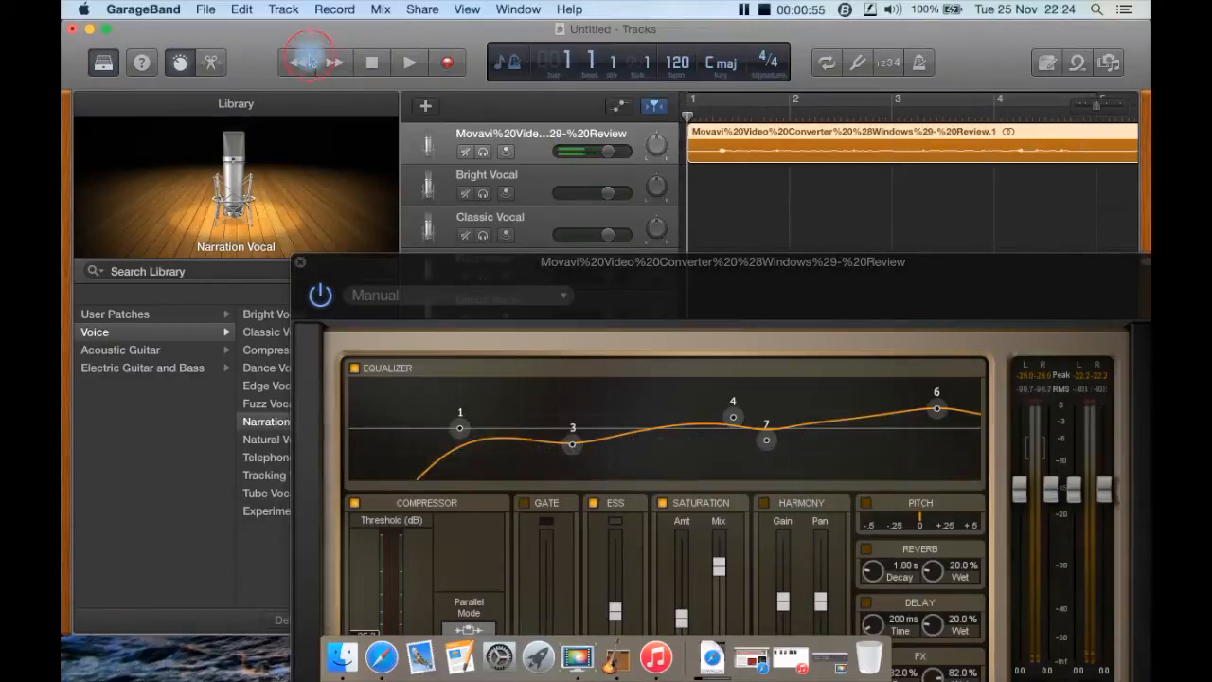
left_click(417, 61)
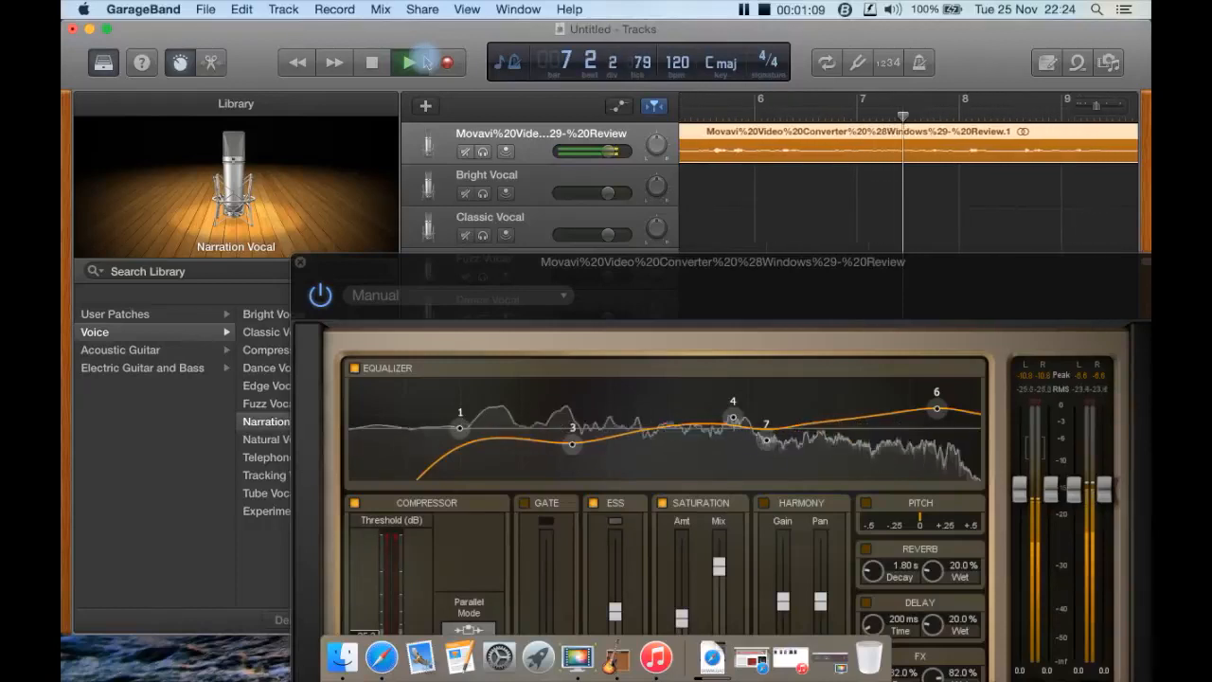
left_click(374, 63)
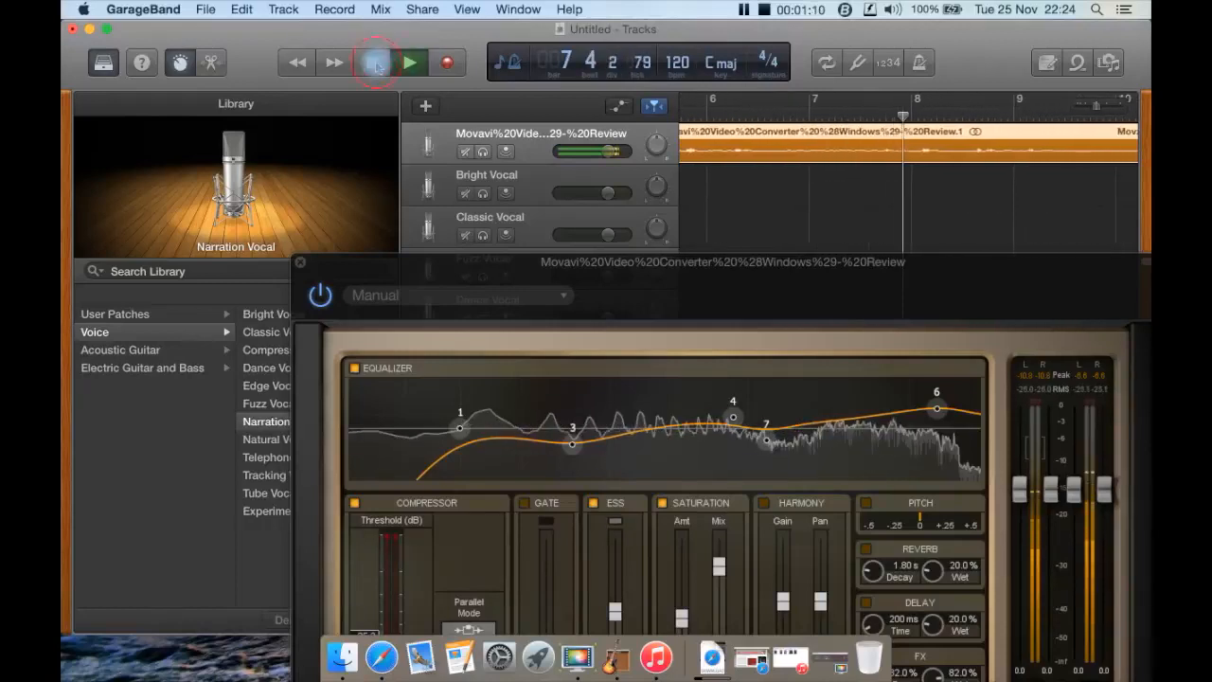
Switch Nectar 2 off, play the narration from the start of the project until bar 5, and rewind to the start
left_click(299, 64)
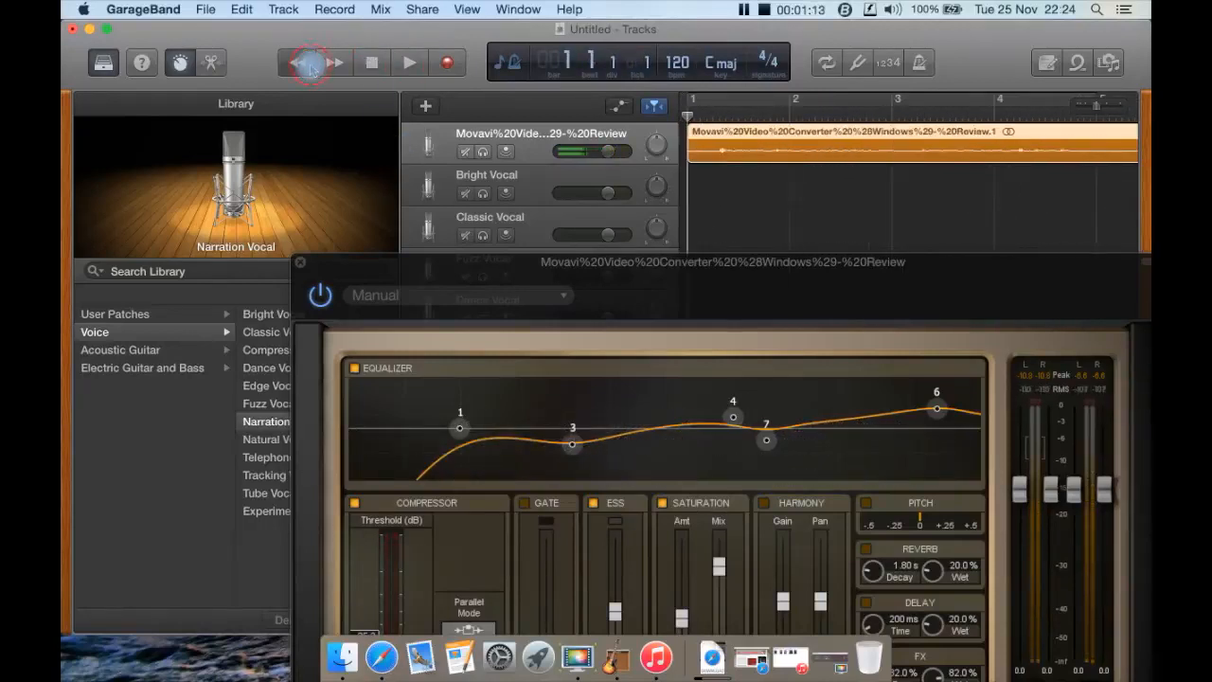
left_click(322, 293)
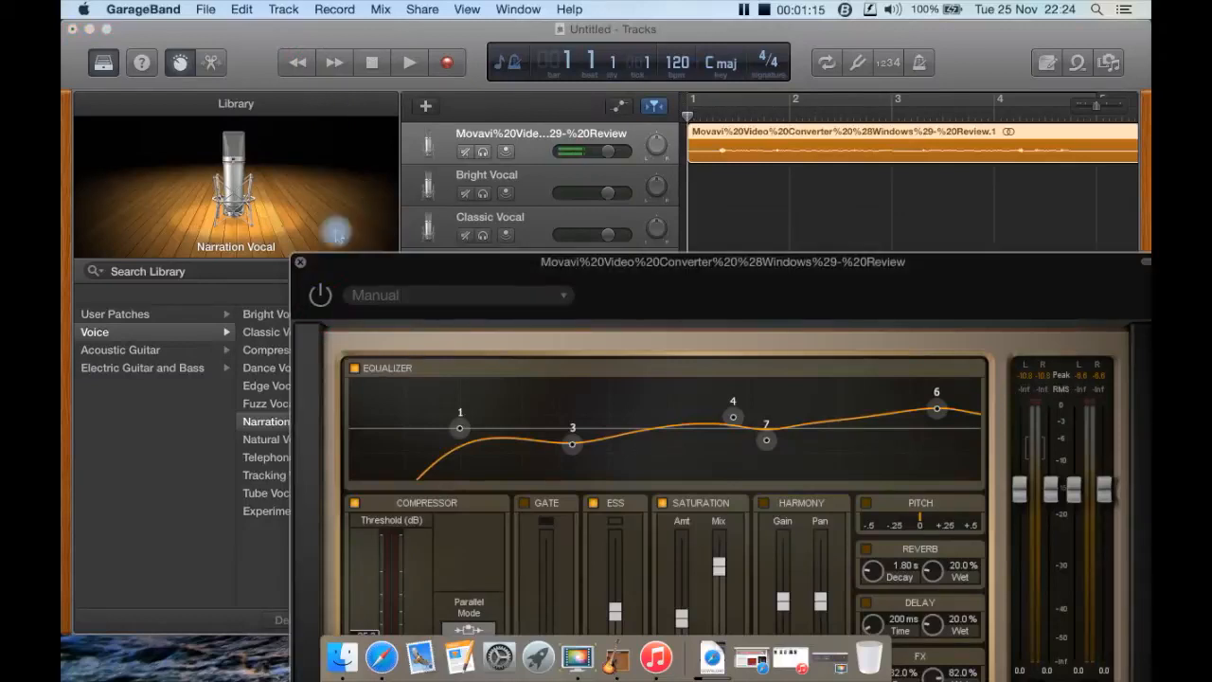
left_click(417, 62)
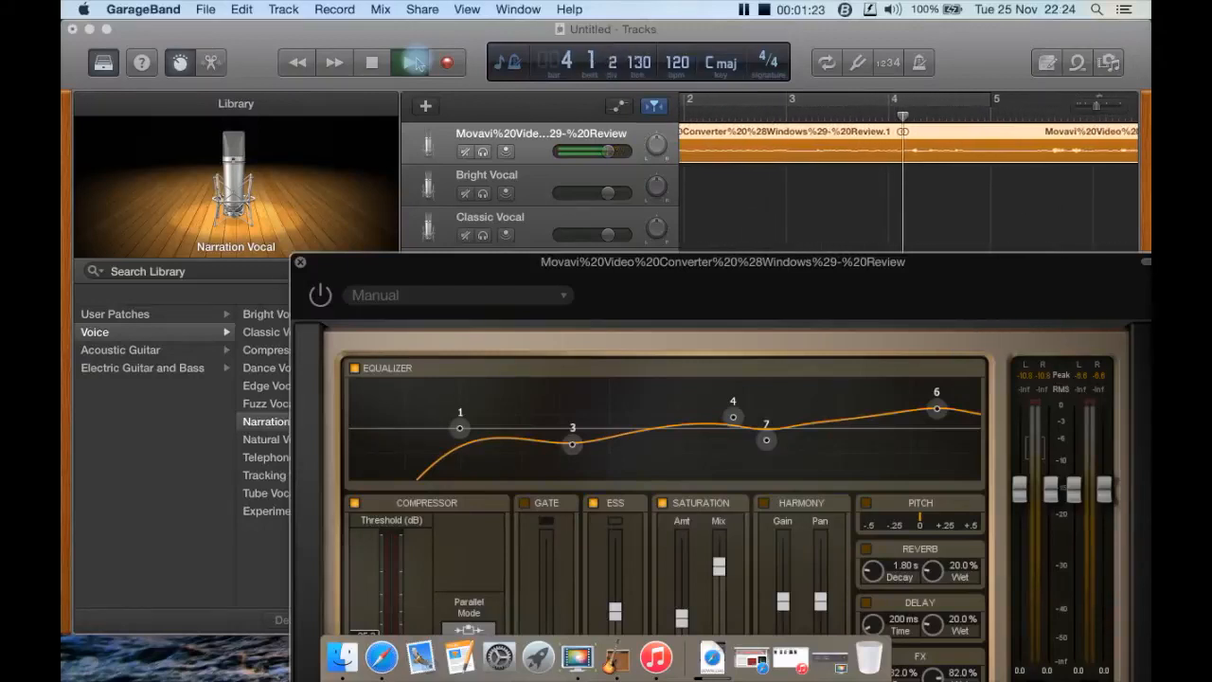
left_click(384, 63)
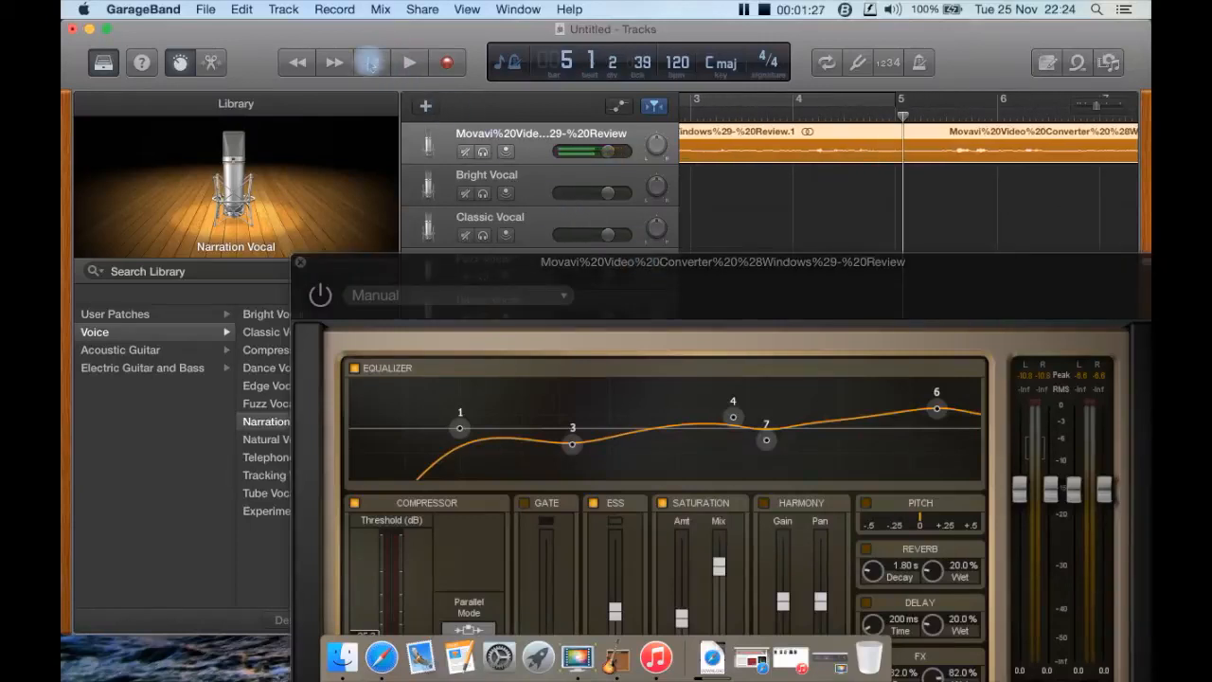
left_click(303, 59)
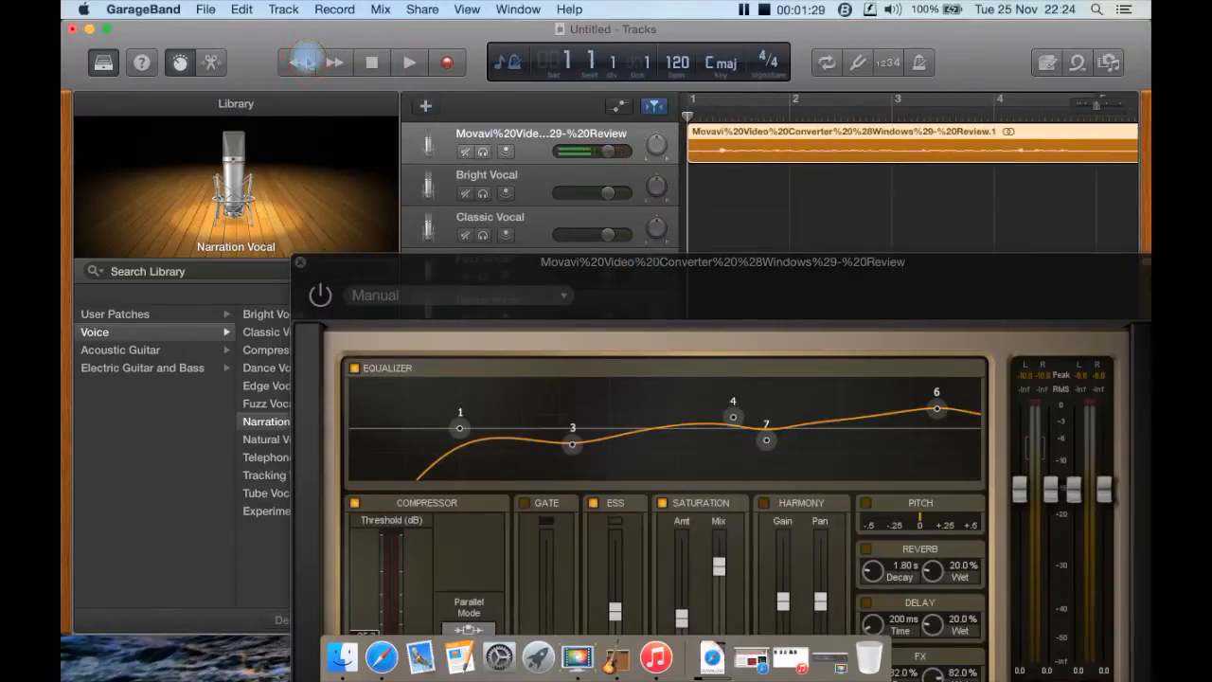
Compare Nectar 2's Overview and Advanced views and look at the Saturation module's settings
left_click_drag(668, 264, 556, 45)
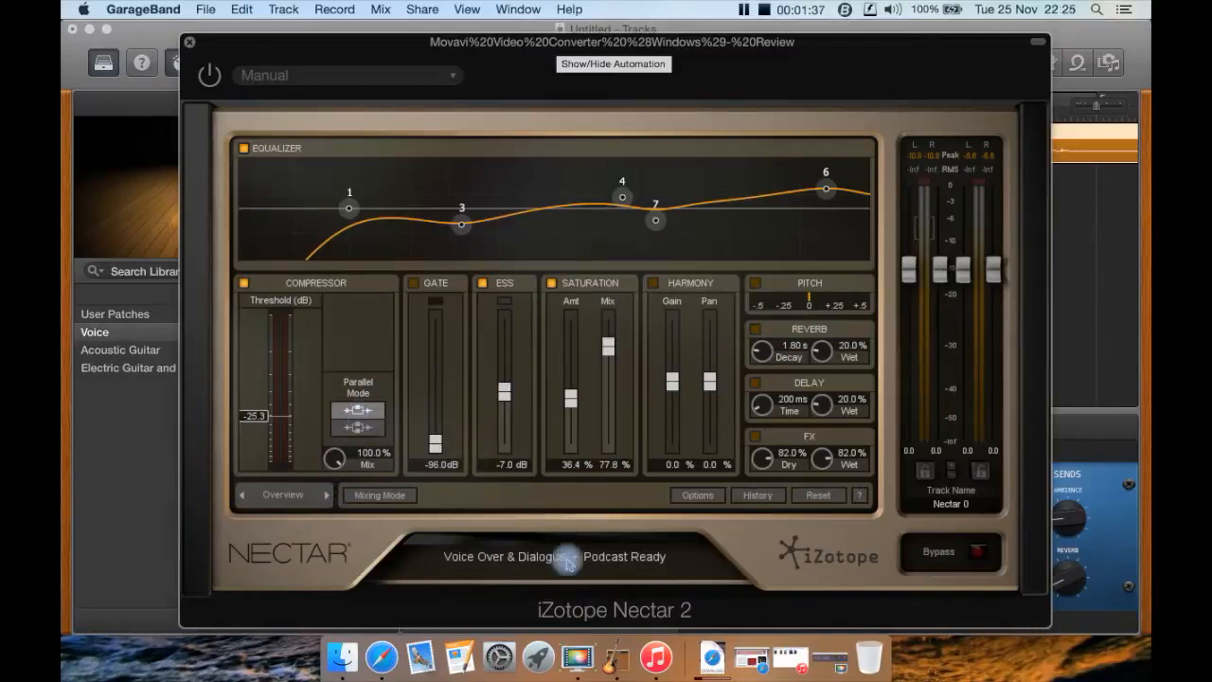
left_click(324, 495)
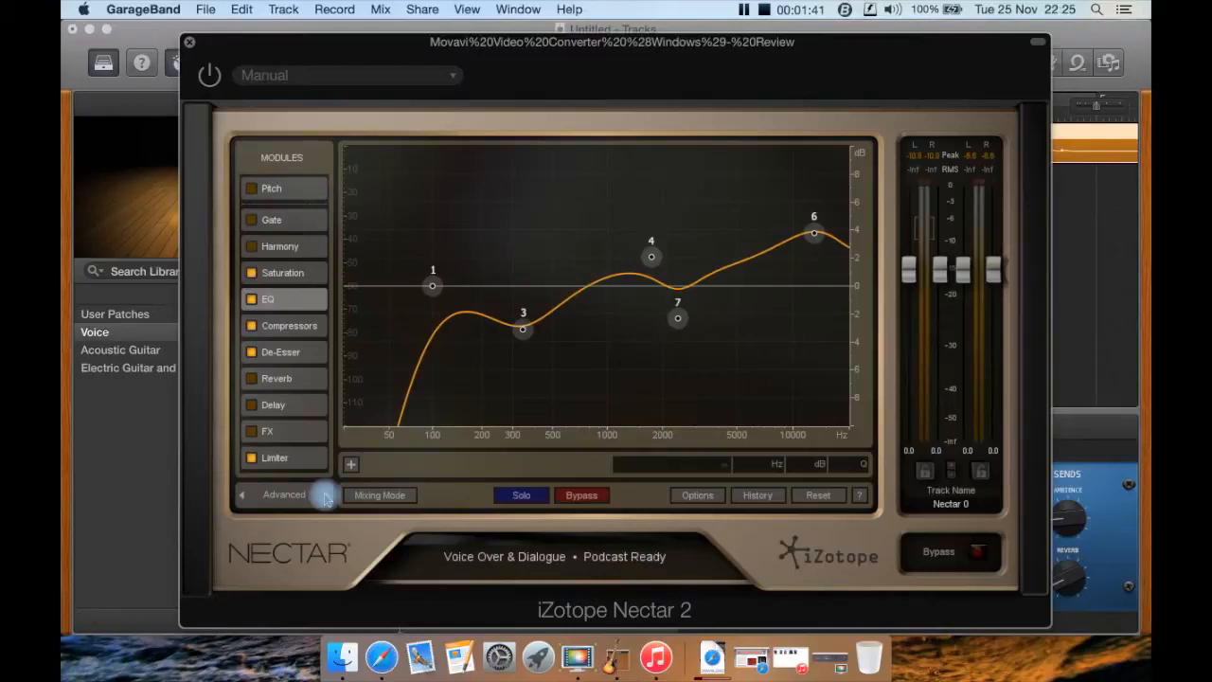
left_click(257, 499)
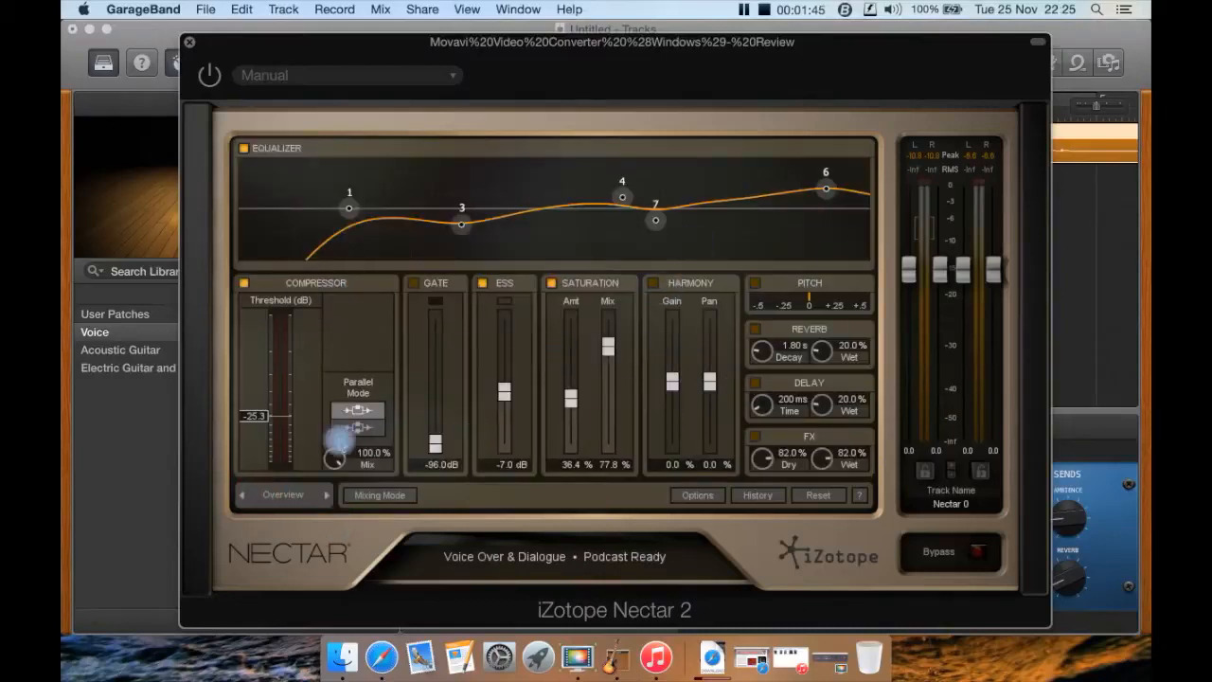
left_click(324, 500)
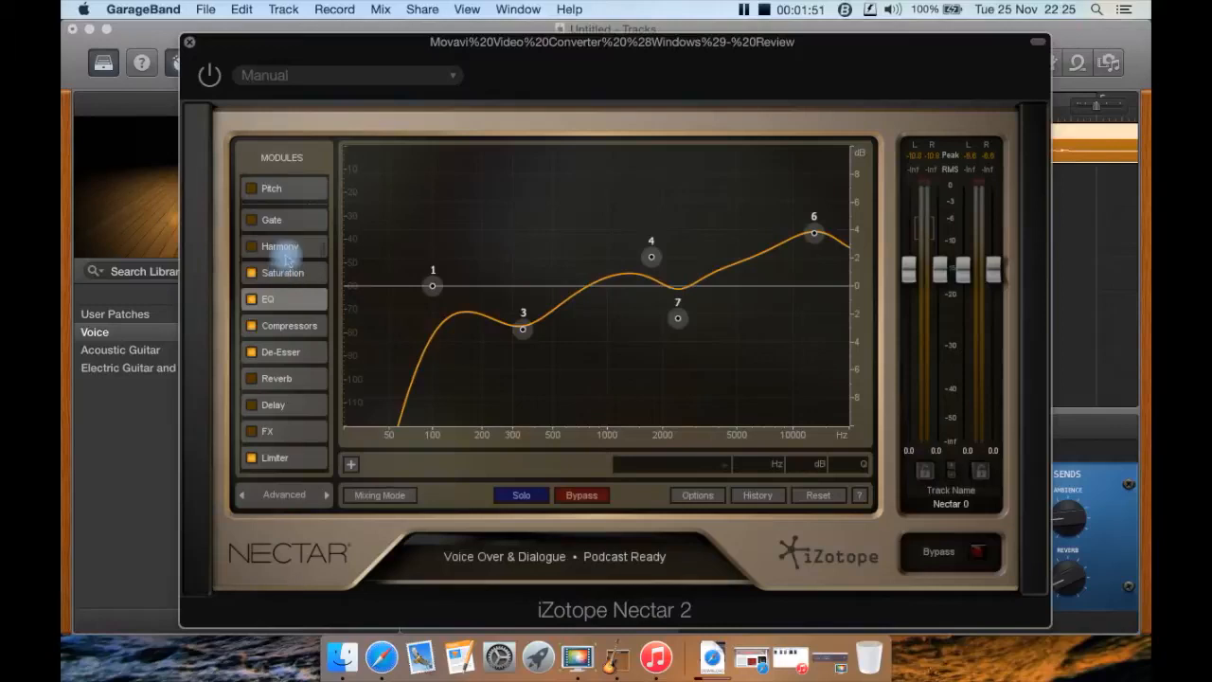
left_click(284, 273)
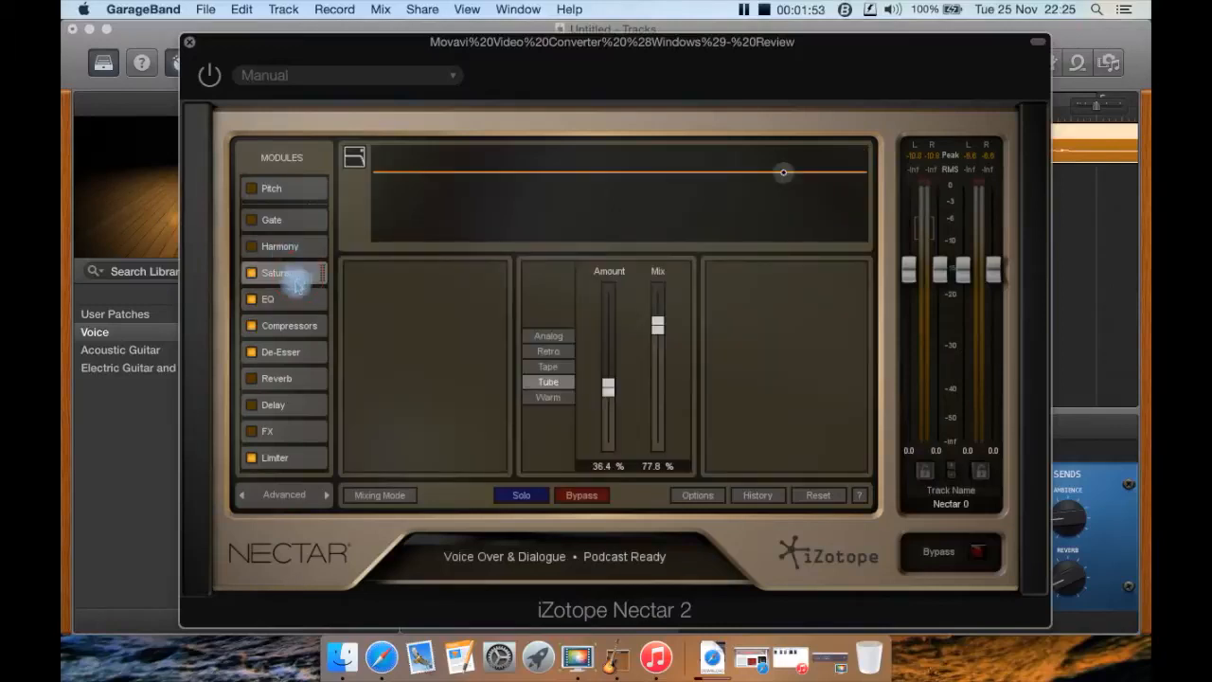
In the EQ module, raise band 4 to about 8 dB, lower band 1's frequency, and move band 6 to 11418 Hz at -4.5 dB
left_click(294, 298)
left_click_drag(652, 256, 658, 173)
left_click(431, 286)
left_click_drag(431, 286, 399, 284)
left_click_drag(810, 235, 800, 352)
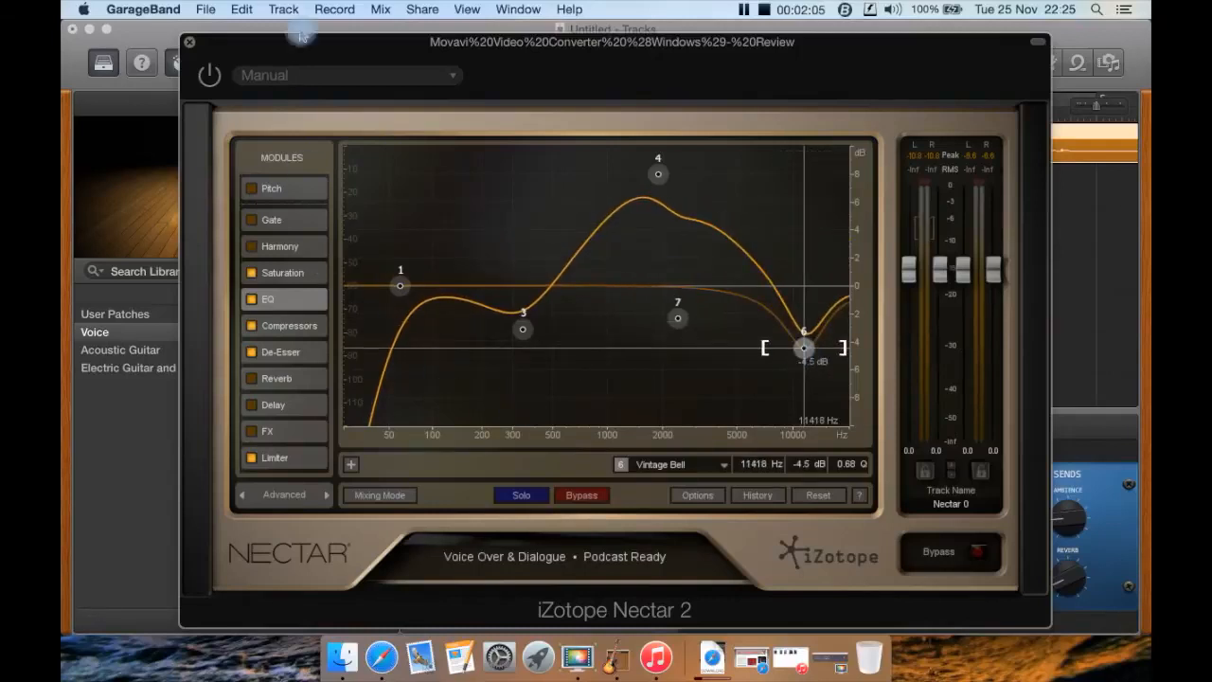
Play the narration from the start of the project with the altered EQ curve and stop after about three bars
left_click_drag(352, 55, 356, 282)
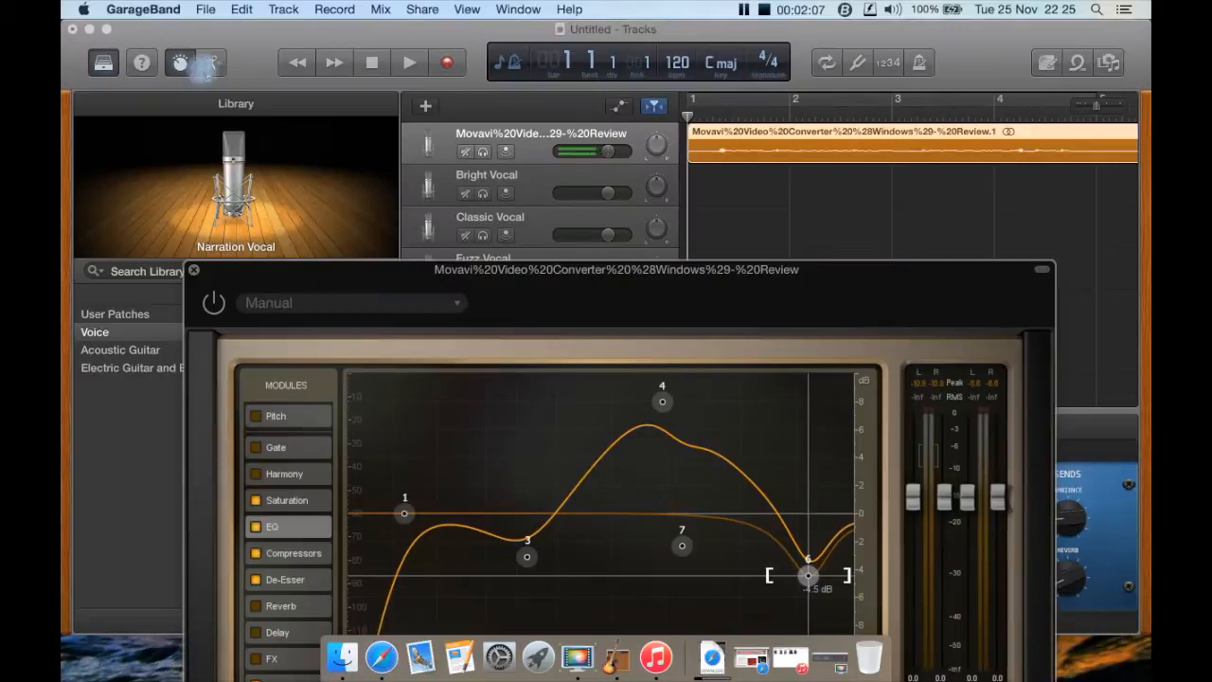
left_click(405, 63)
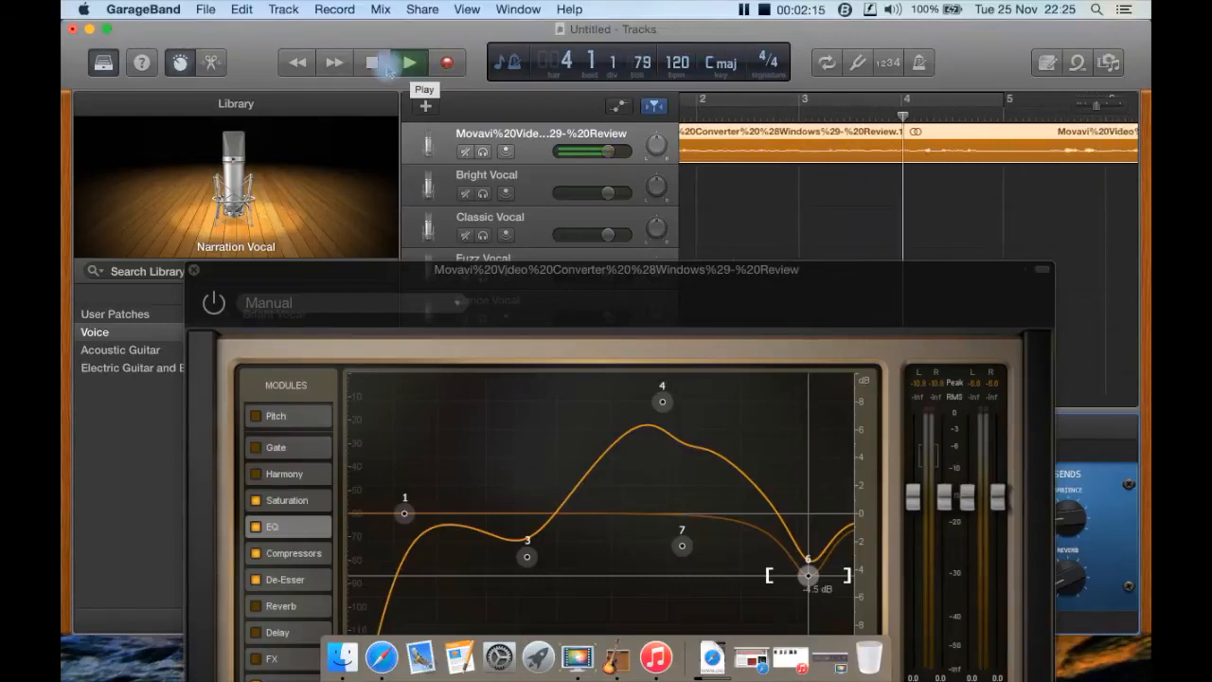
left_click(382, 71)
Reset the EQ module and look at the FX and Limiter module settings
left_click_drag(628, 289, 660, 49)
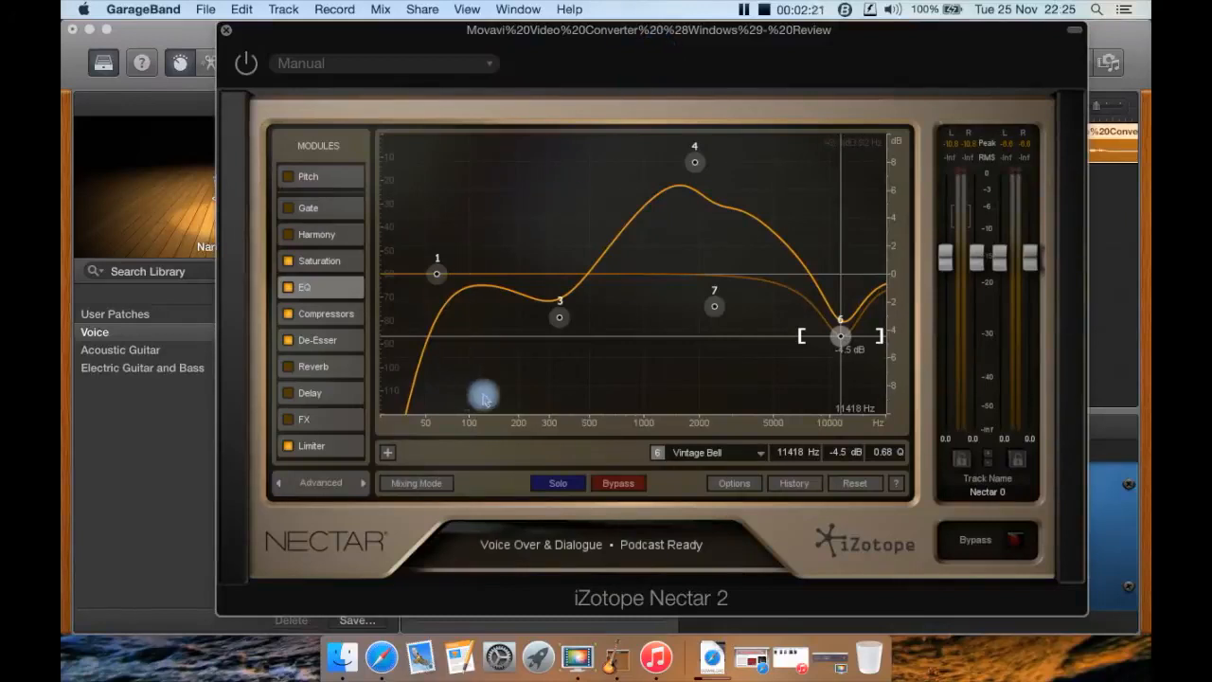
left_click(866, 490)
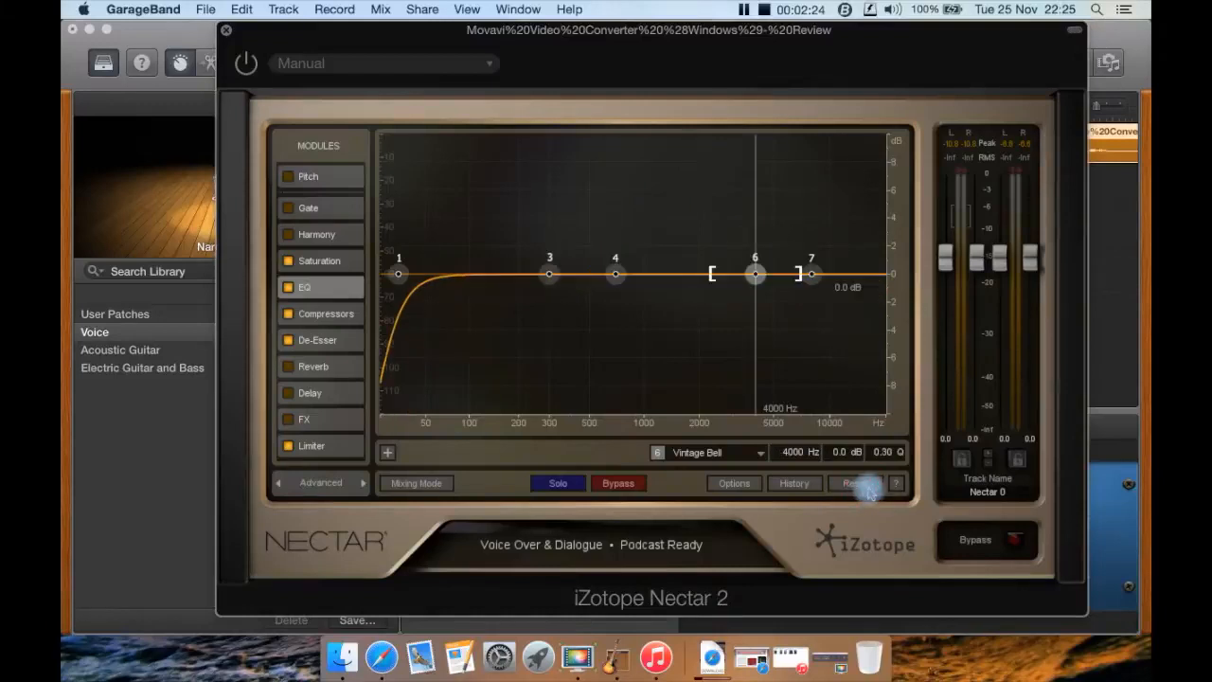
left_click(316, 417)
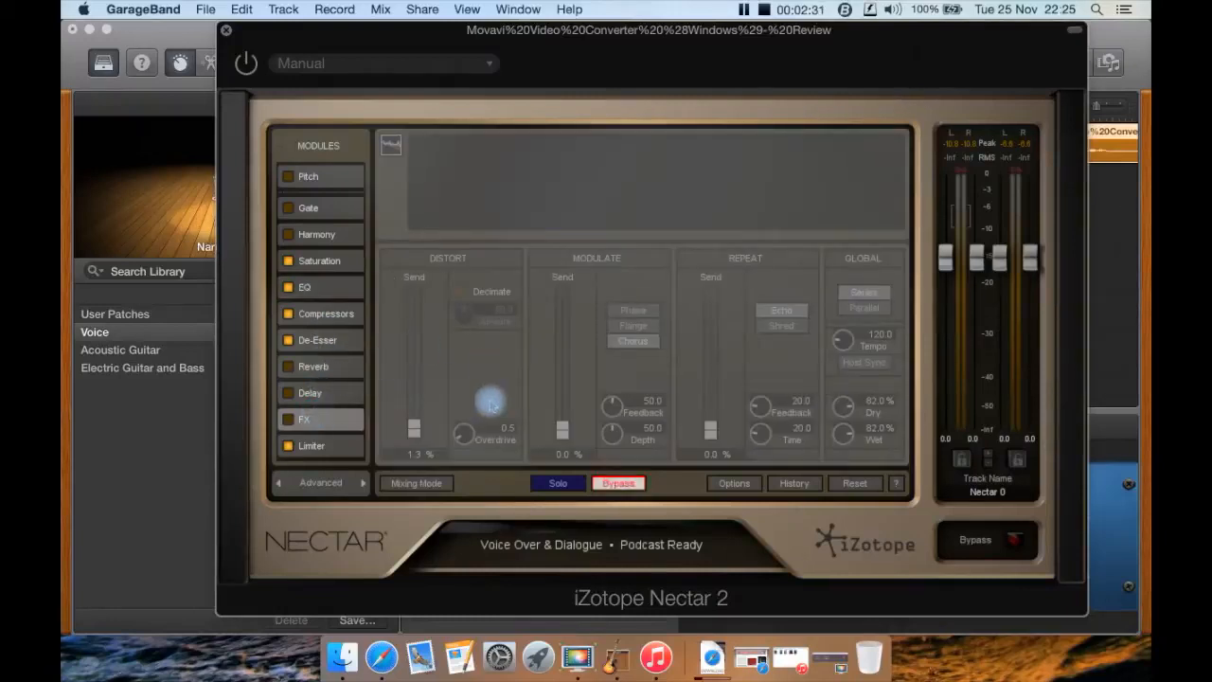
left_click(347, 445)
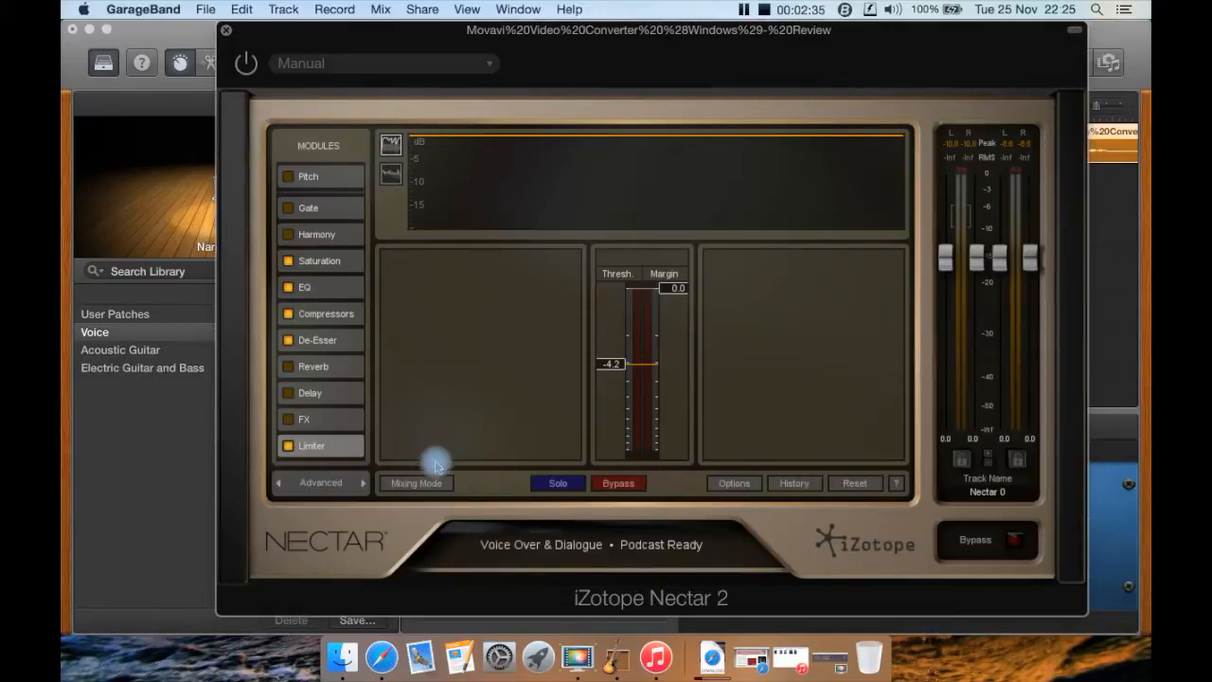
Return Nectar 2 to the Overview, load the Audiobook preset from Voice Over & Dialogue and close the preset manager
left_click(287, 482)
left_click(589, 538)
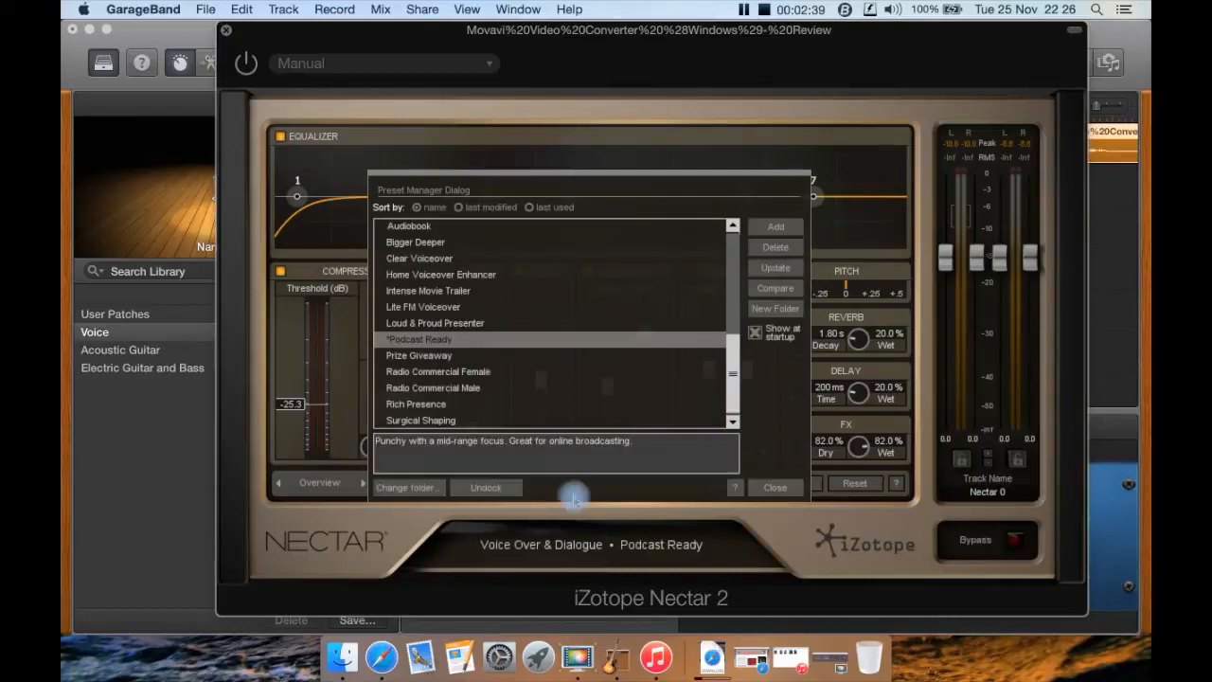
left_click(421, 229)
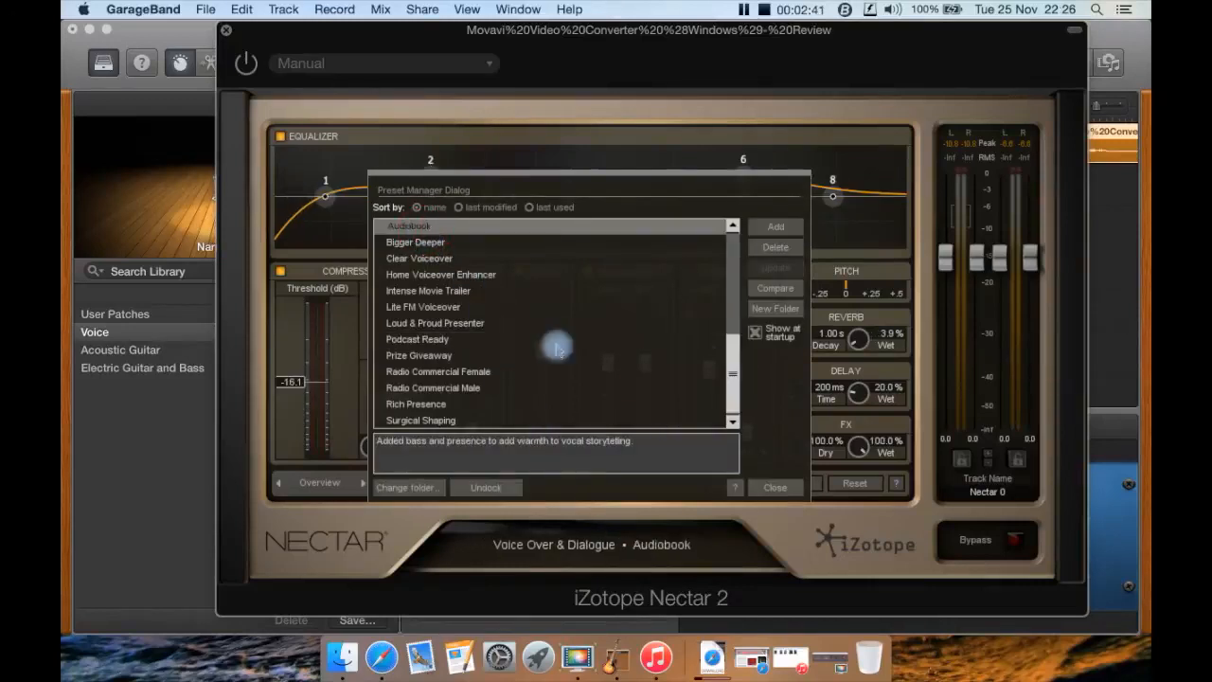
left_click(782, 491)
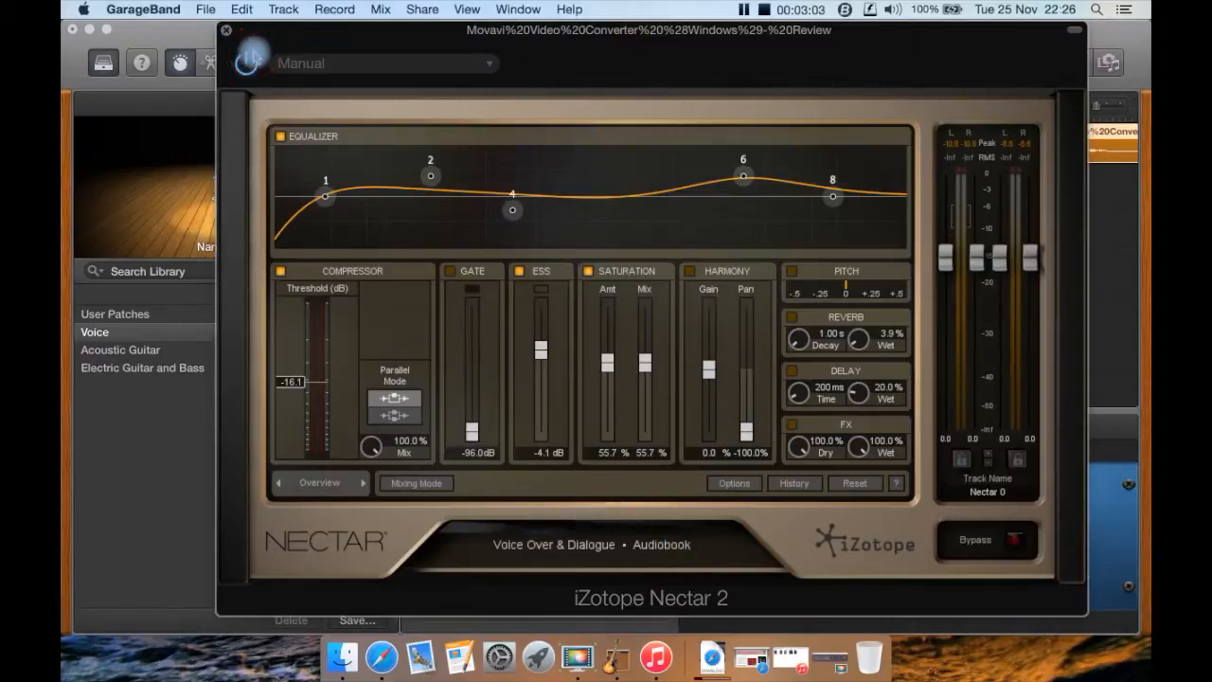
With Nectar 2 on, play the narration from the start of the project using the Audiobook preset, stop in bar 6 and rewind
left_click_drag(284, 54, 330, 361)
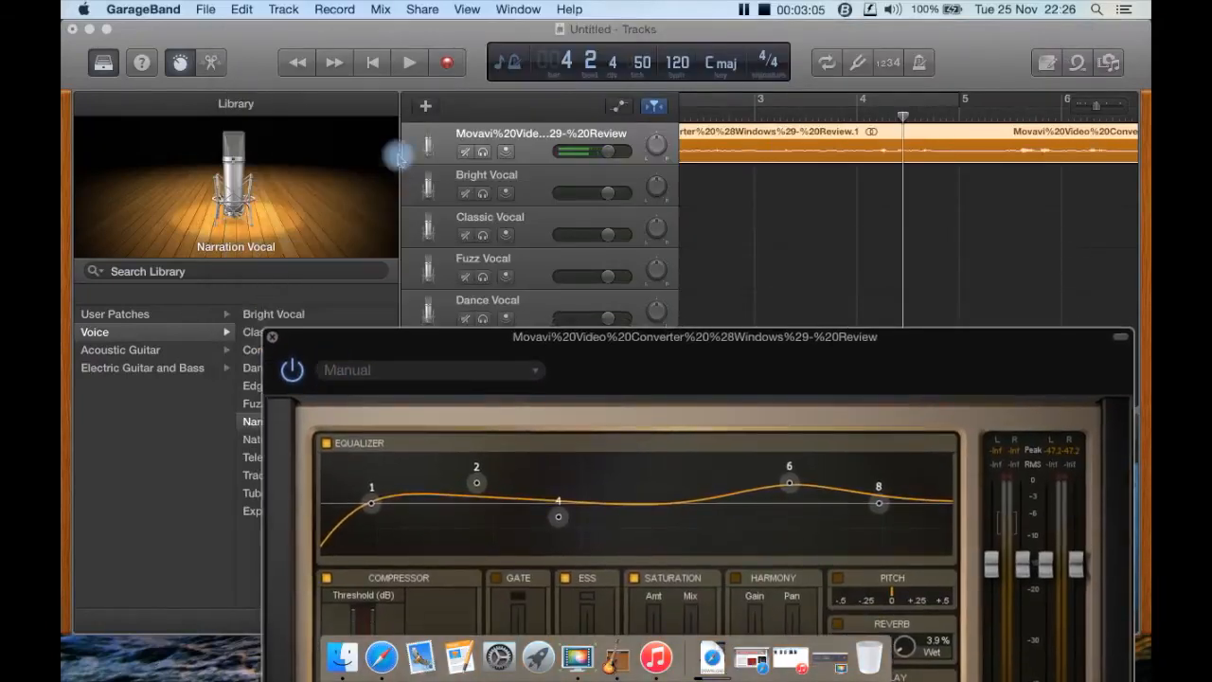
left_click(309, 55)
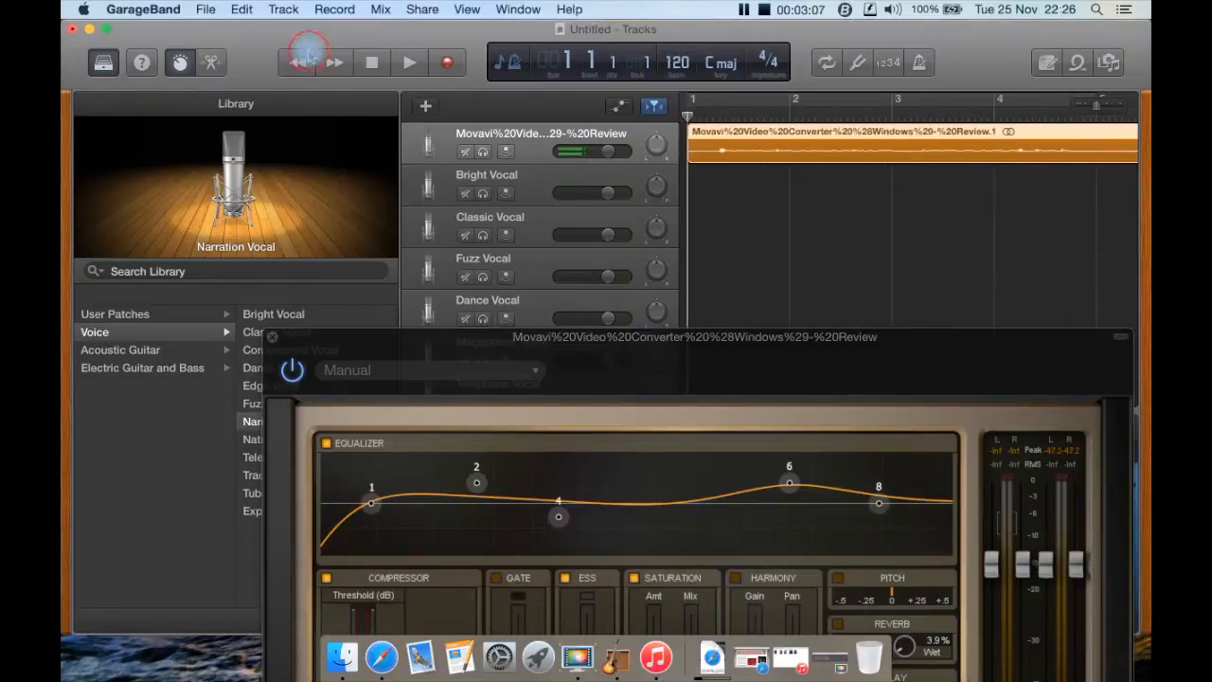
left_click(410, 62)
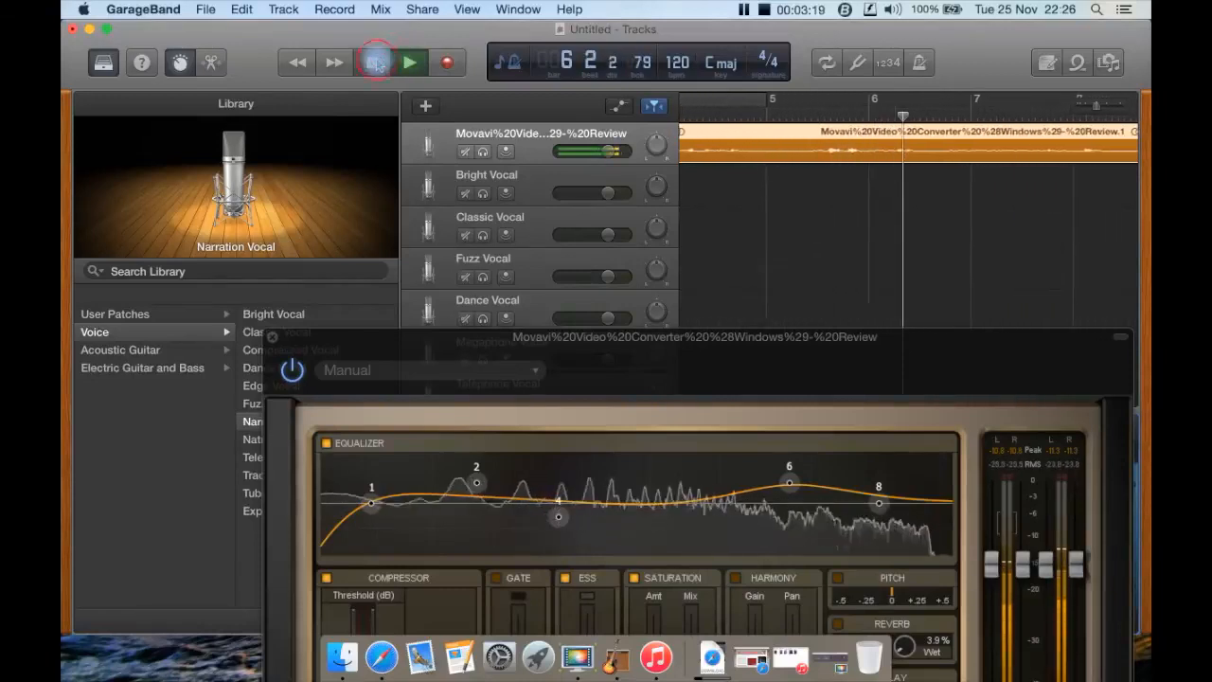
left_click(376, 62)
left_click(301, 63)
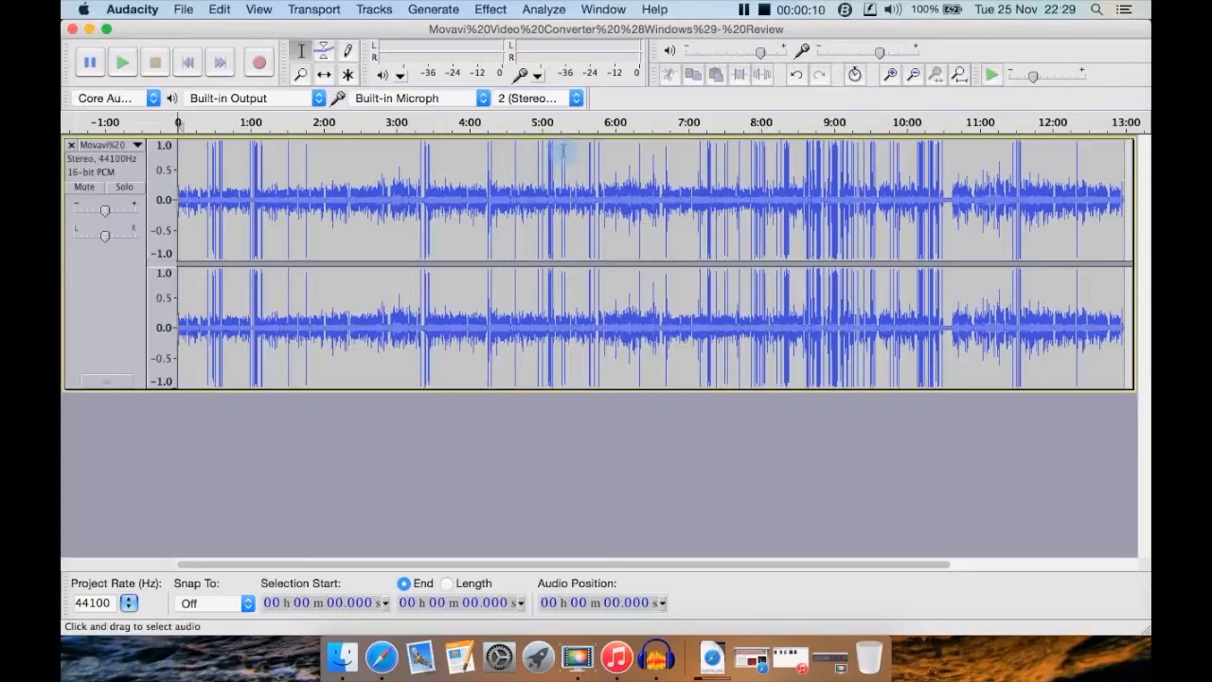
In Audacity, open the iZotope: Nectar 2 effect for the narration track and continue in demo mode
left_click(492, 9)
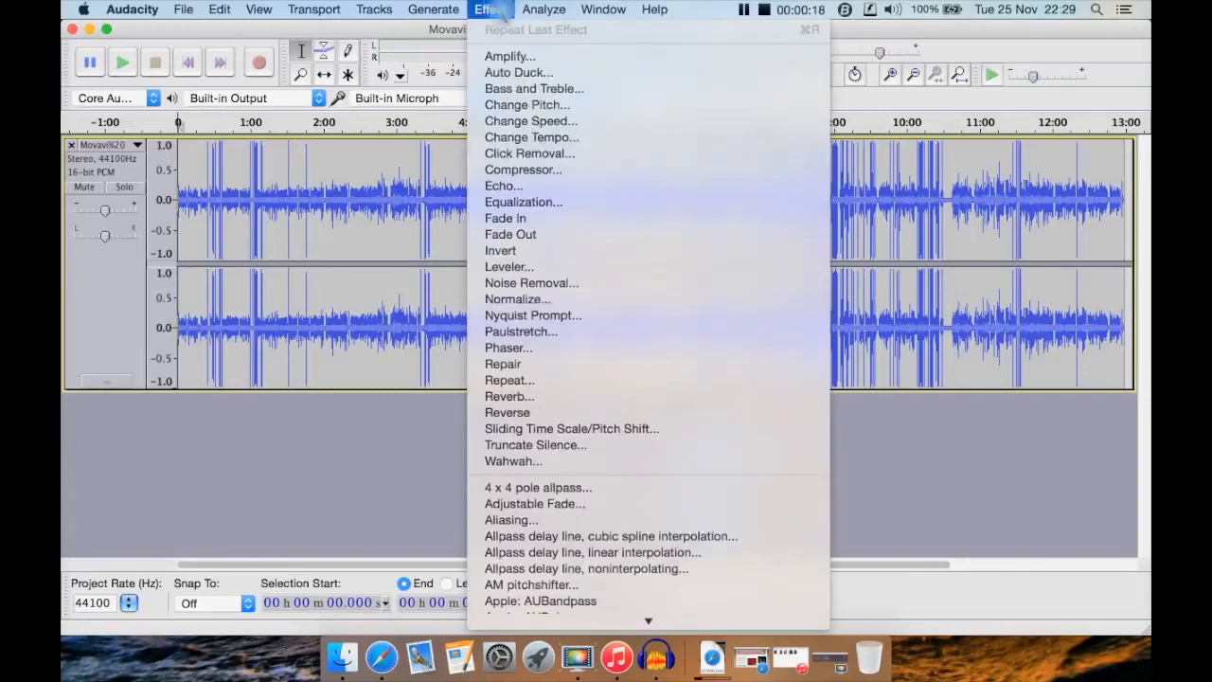
scroll(762, 443, "down", 12)
scroll(760, 449, "down", 10)
scroll(759, 450, "down", 8)
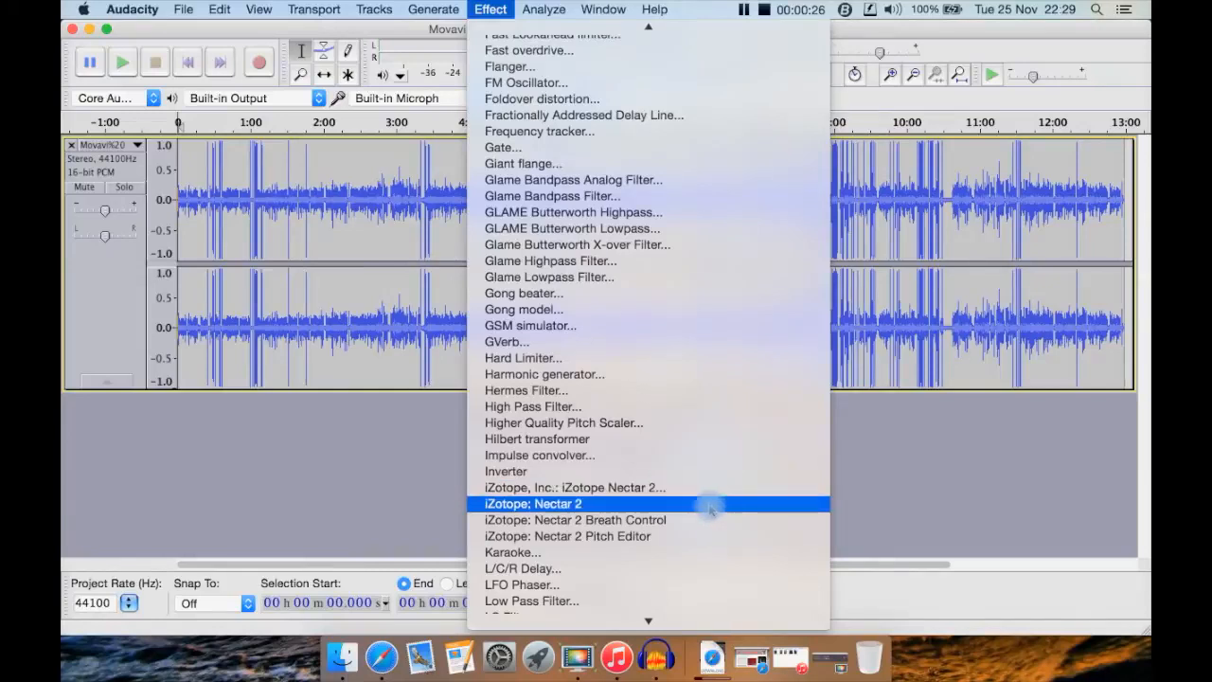
left_click(630, 504)
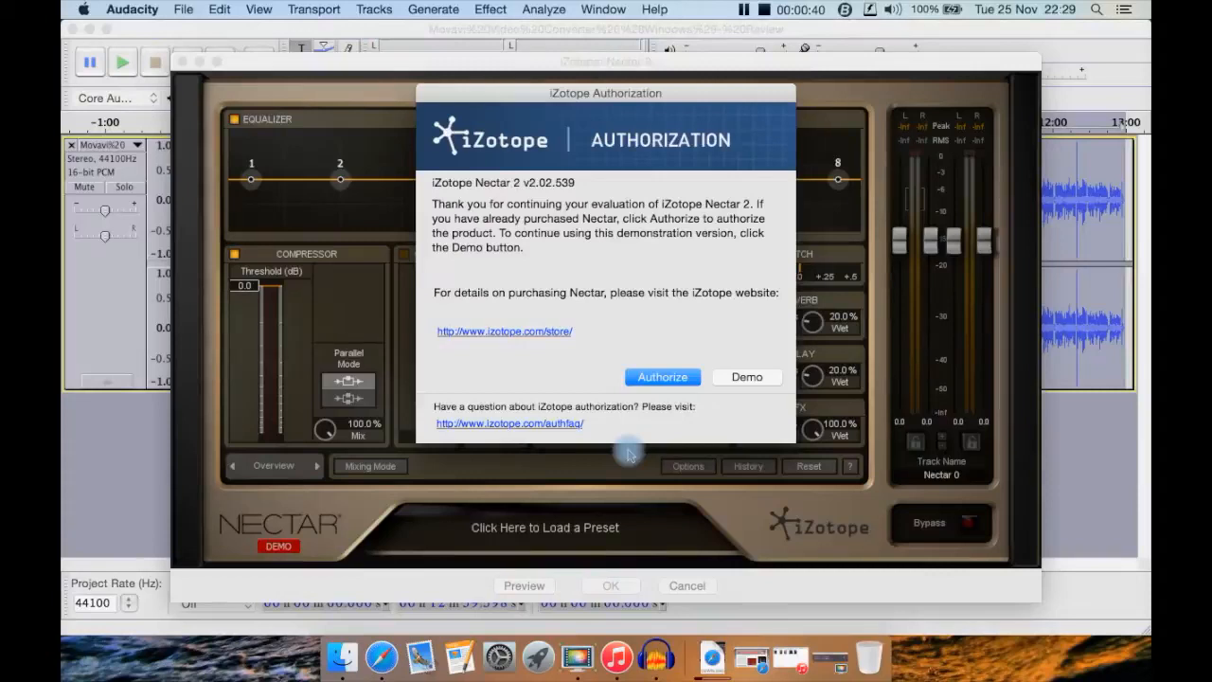
left_click(743, 377)
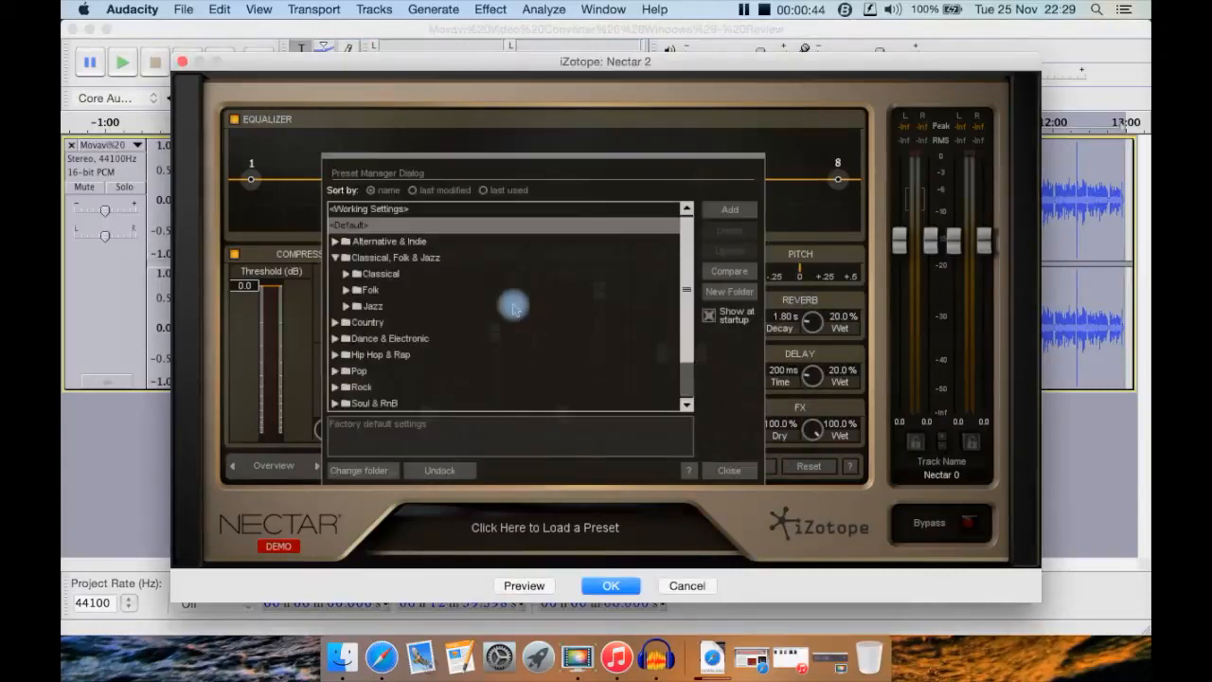
Load the Rich Presence preset from the Voice Over & Dialogue folder and close the preset manager
left_click_drag(689, 247, 688, 345)
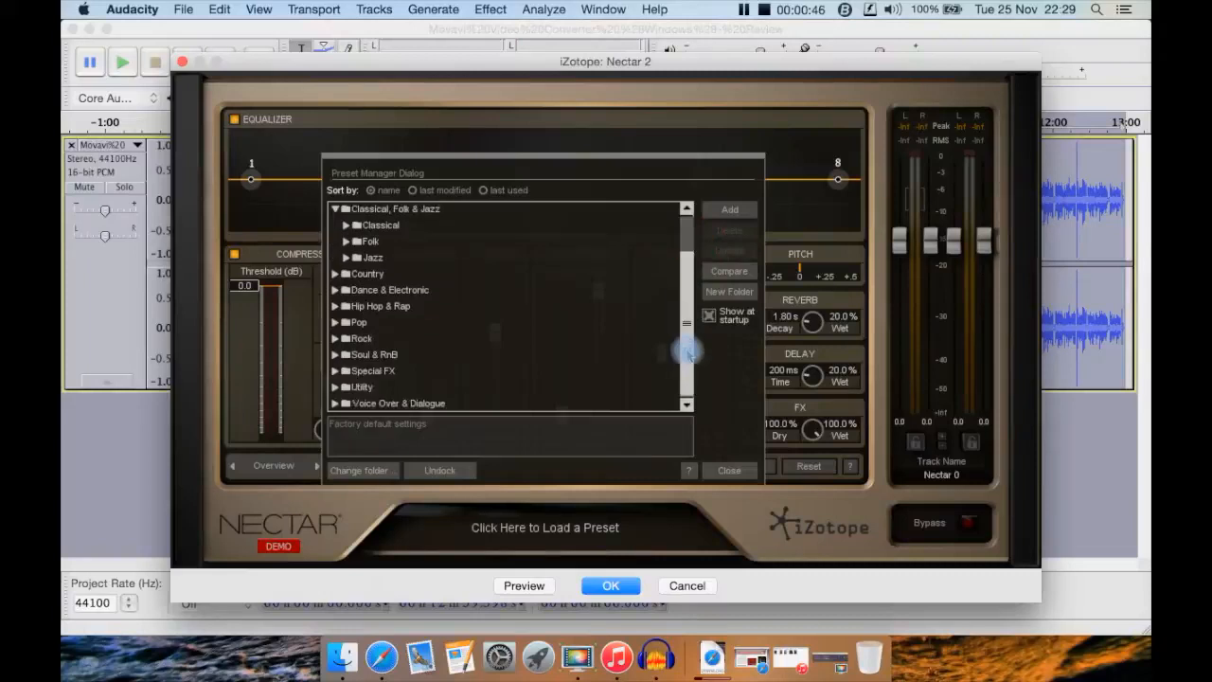
left_click(335, 403)
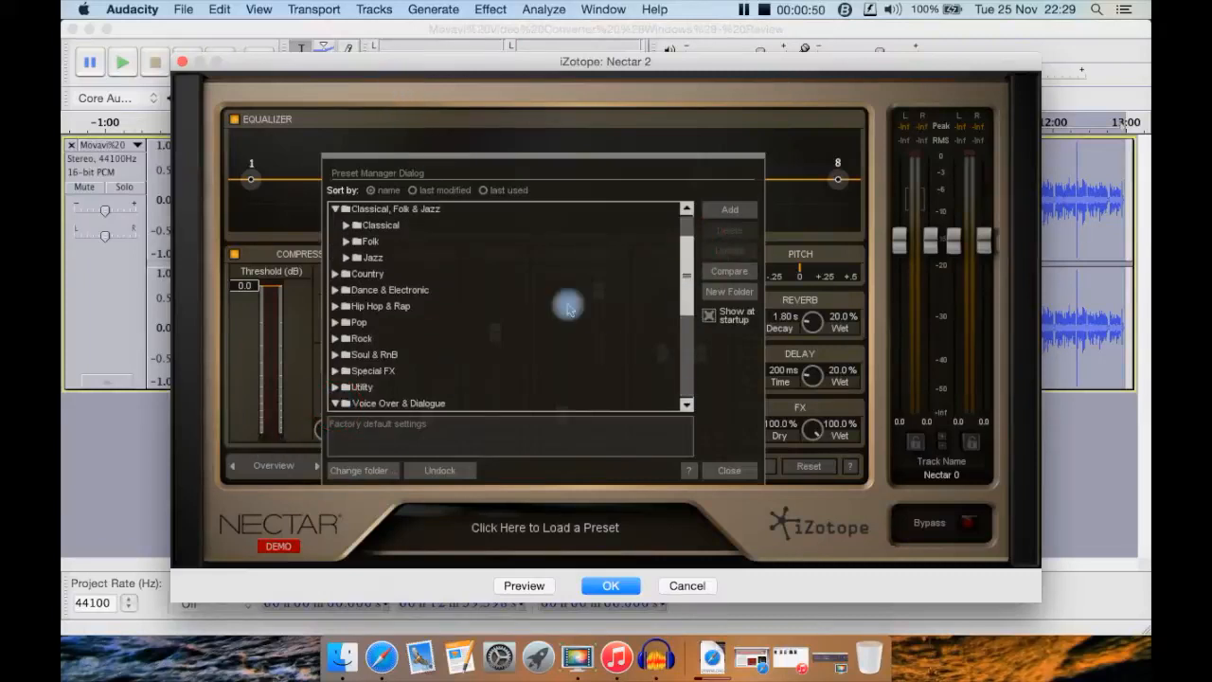
left_click_drag(685, 299, 685, 425)
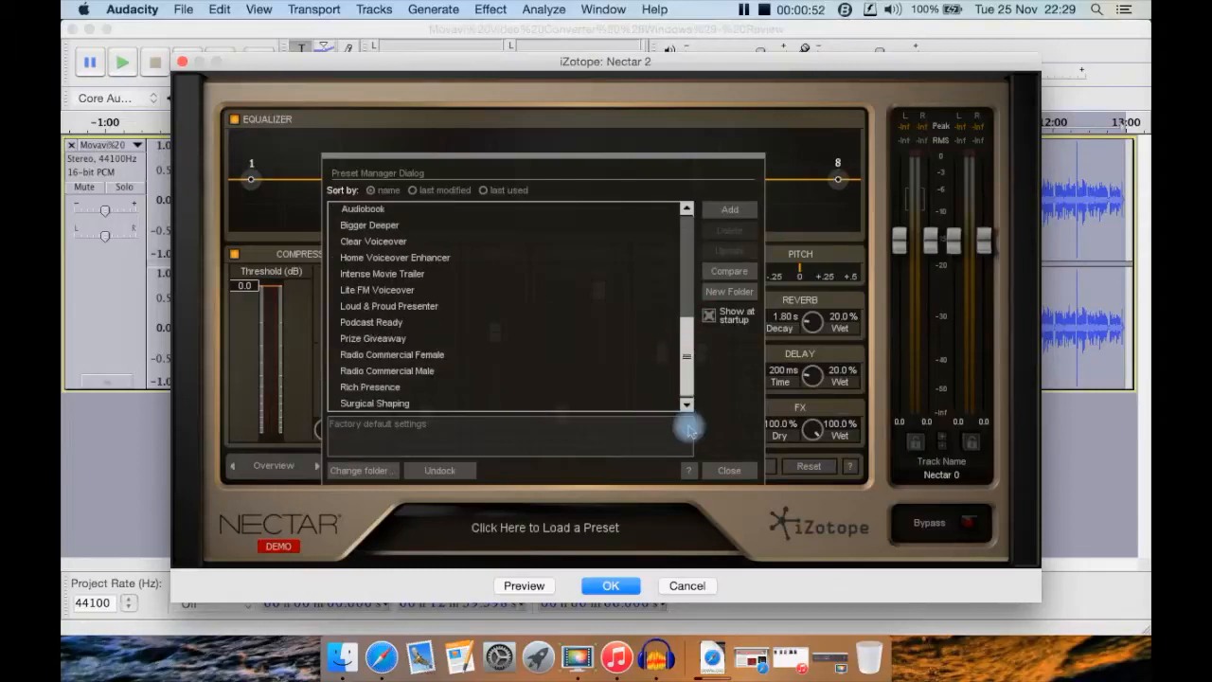
left_click(399, 388)
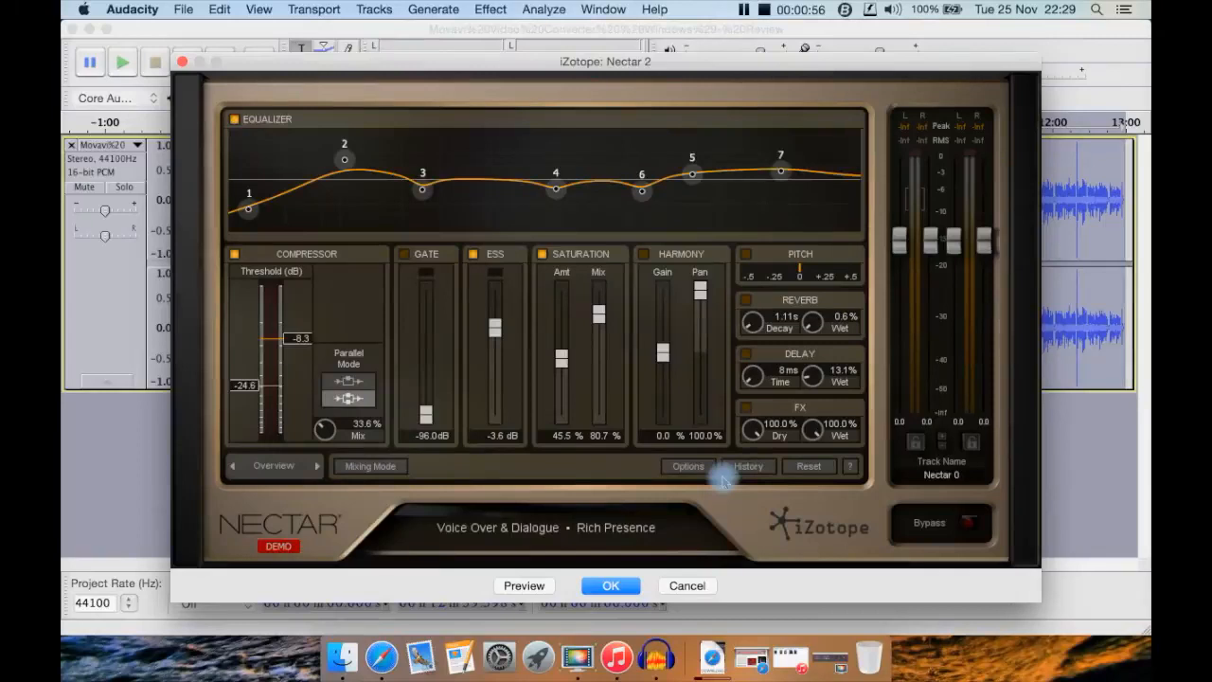
Bypass Nectar 2's processing and preview the narration in the effect window
left_click(956, 523)
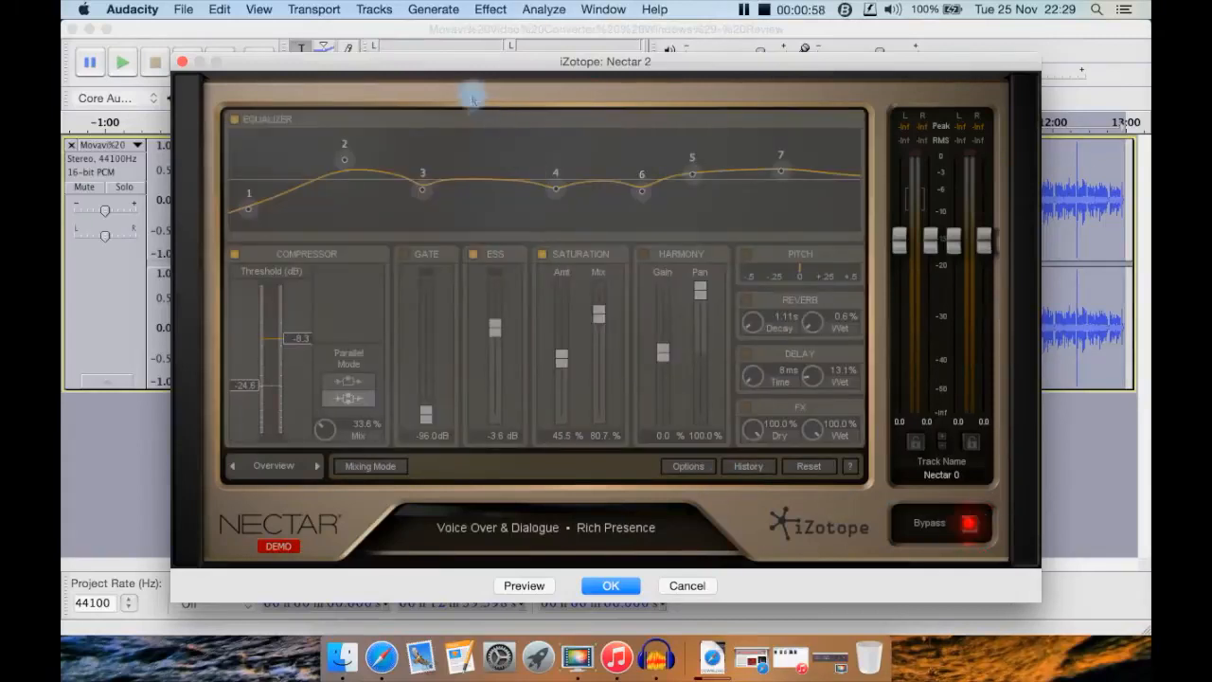
left_click(523, 585)
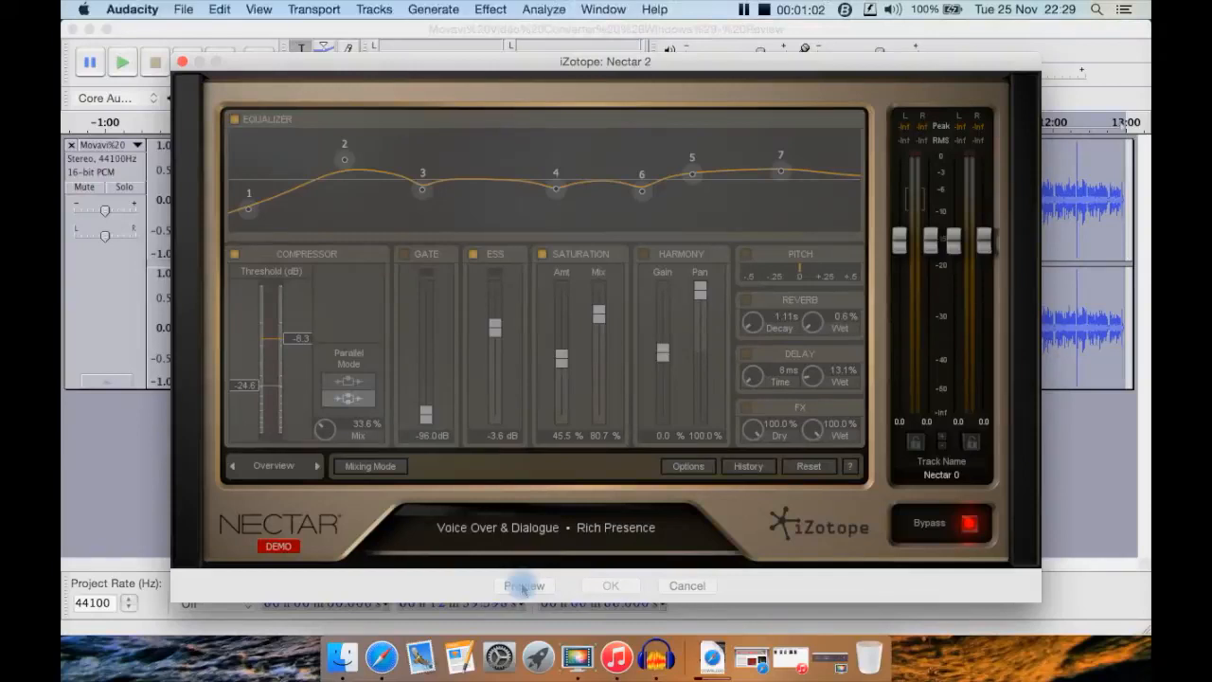
left_click(524, 586)
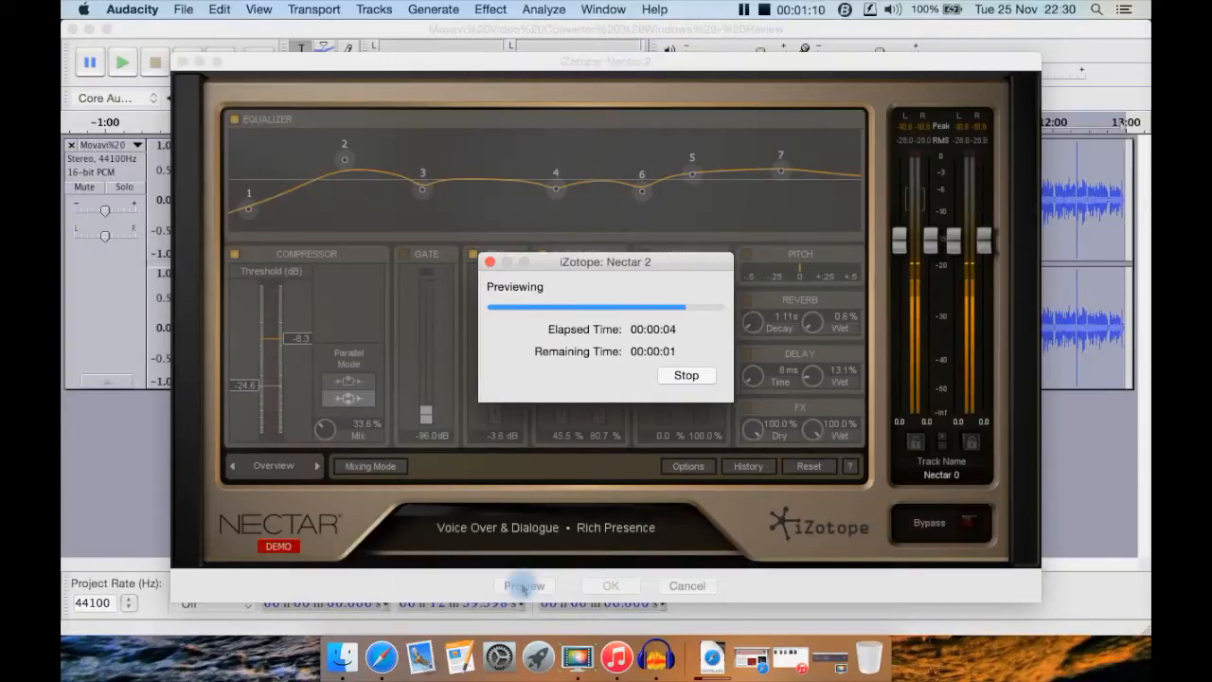
Turn off Nectar 2's bypass, preview and apply the Rich Presence processing to the narration, and play the processed track
left_click(959, 511)
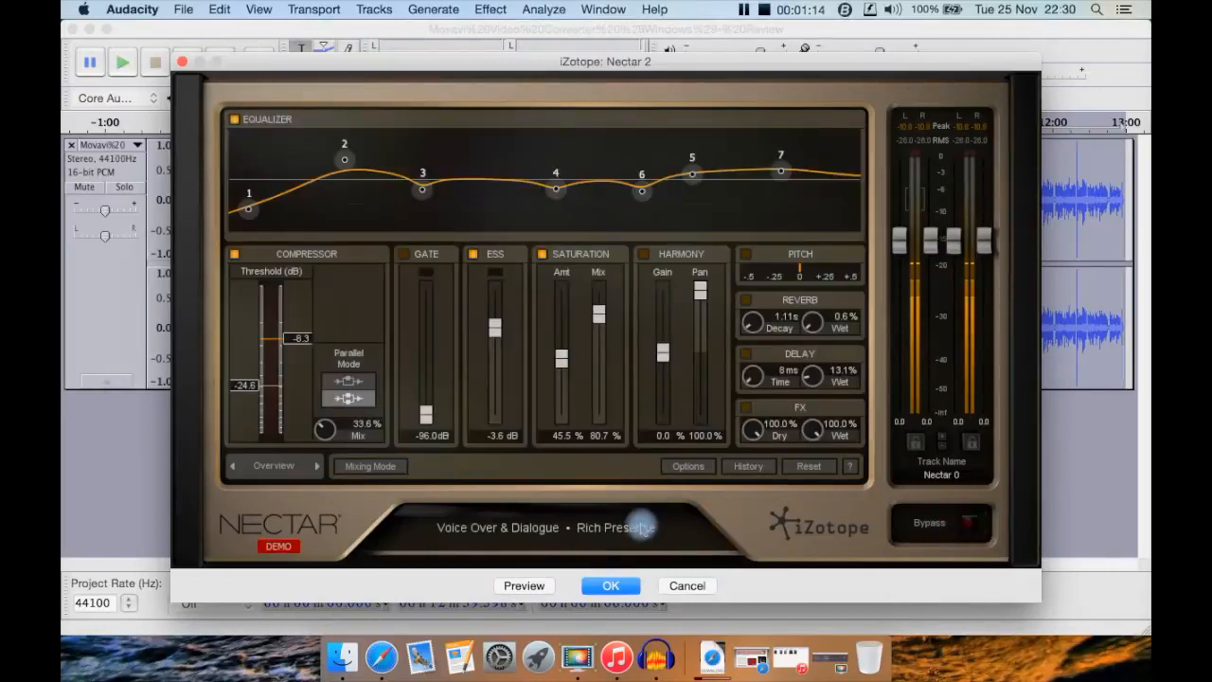
left_click(536, 586)
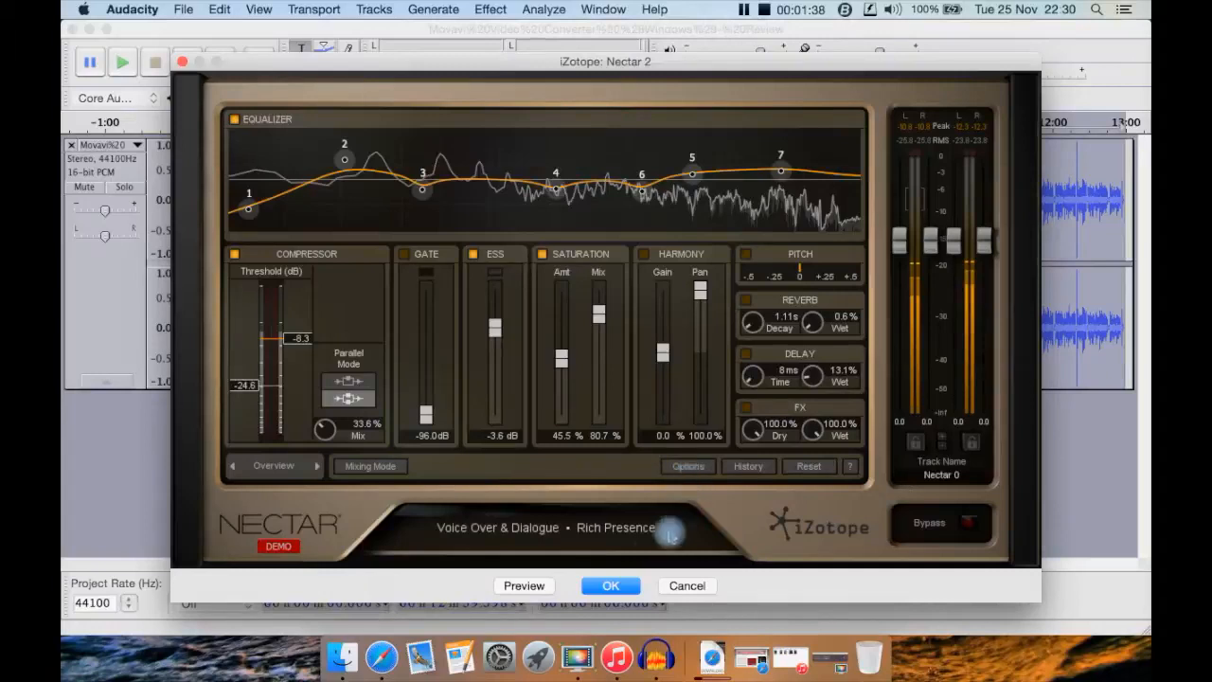
left_click(613, 585)
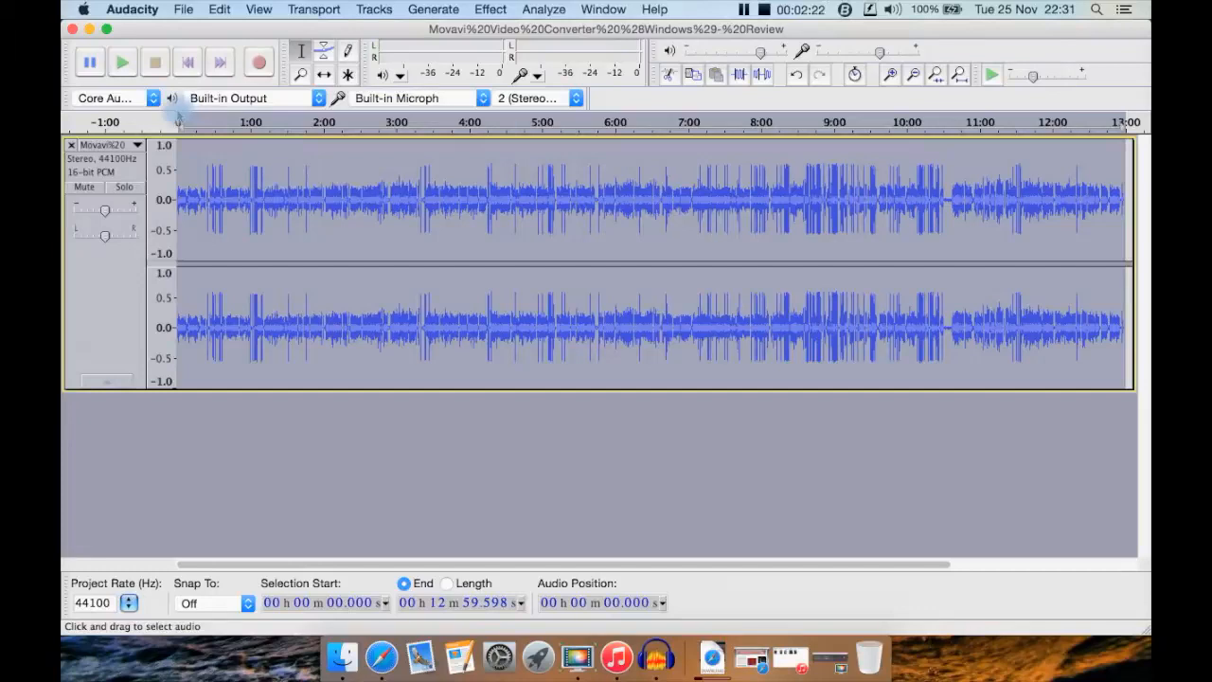
left_click(124, 63)
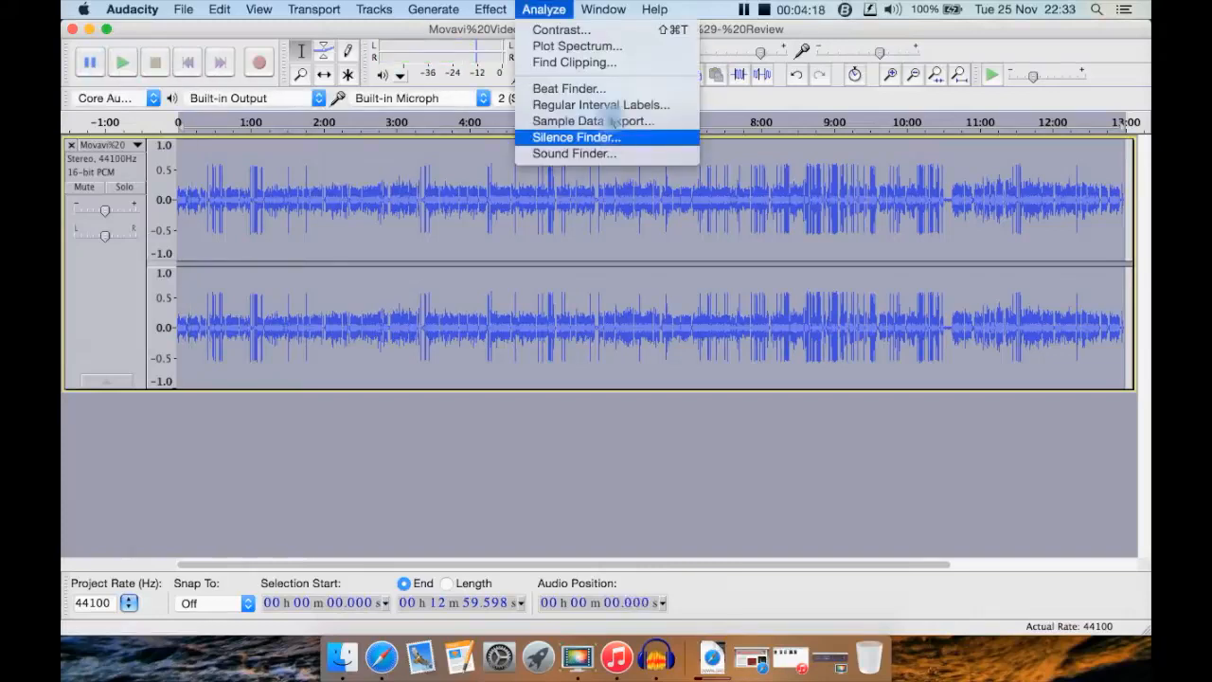
Open the iZotope: Nectar 2 Breath Control effect for the narration, continue in demo mode and preview it
mouse_move(489, 9)
scroll(577, 398, "down", 15)
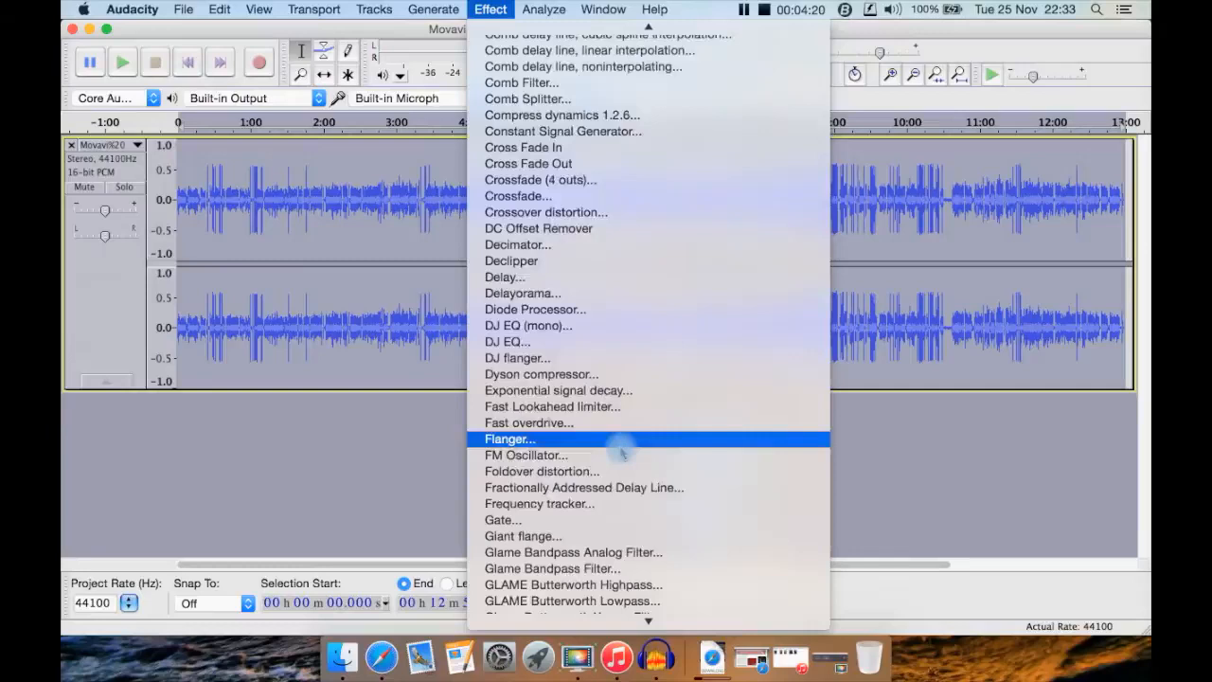
scroll(621, 453, "down", 10)
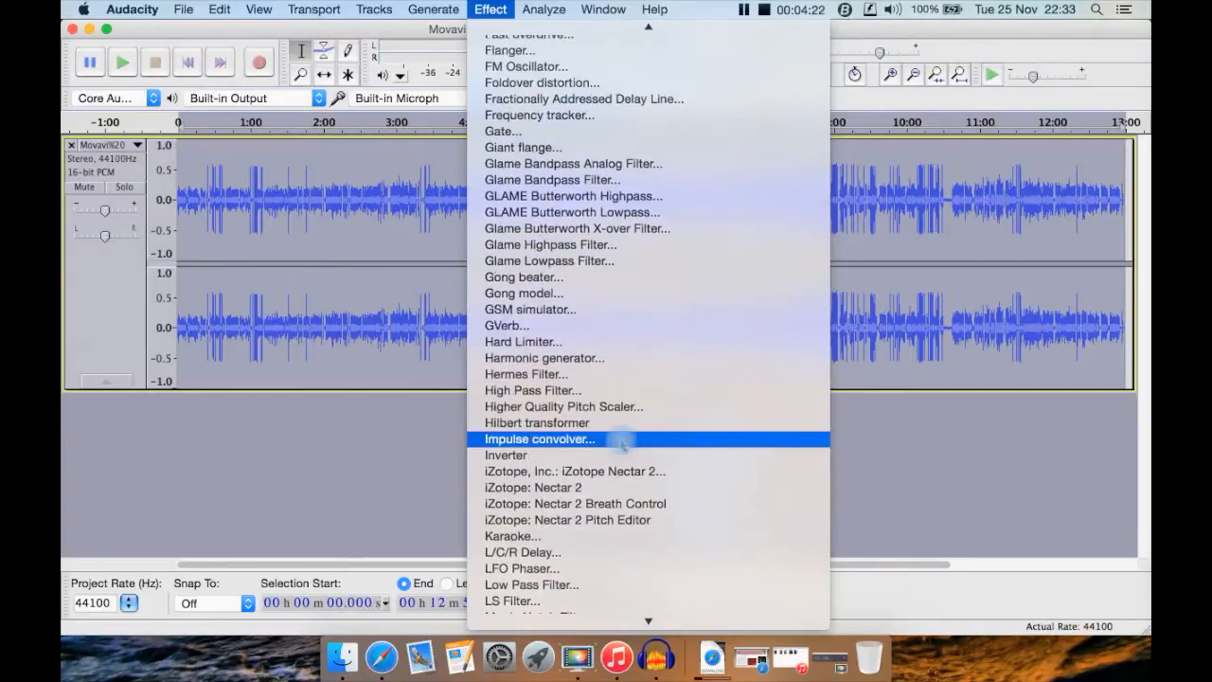
left_click(622, 470)
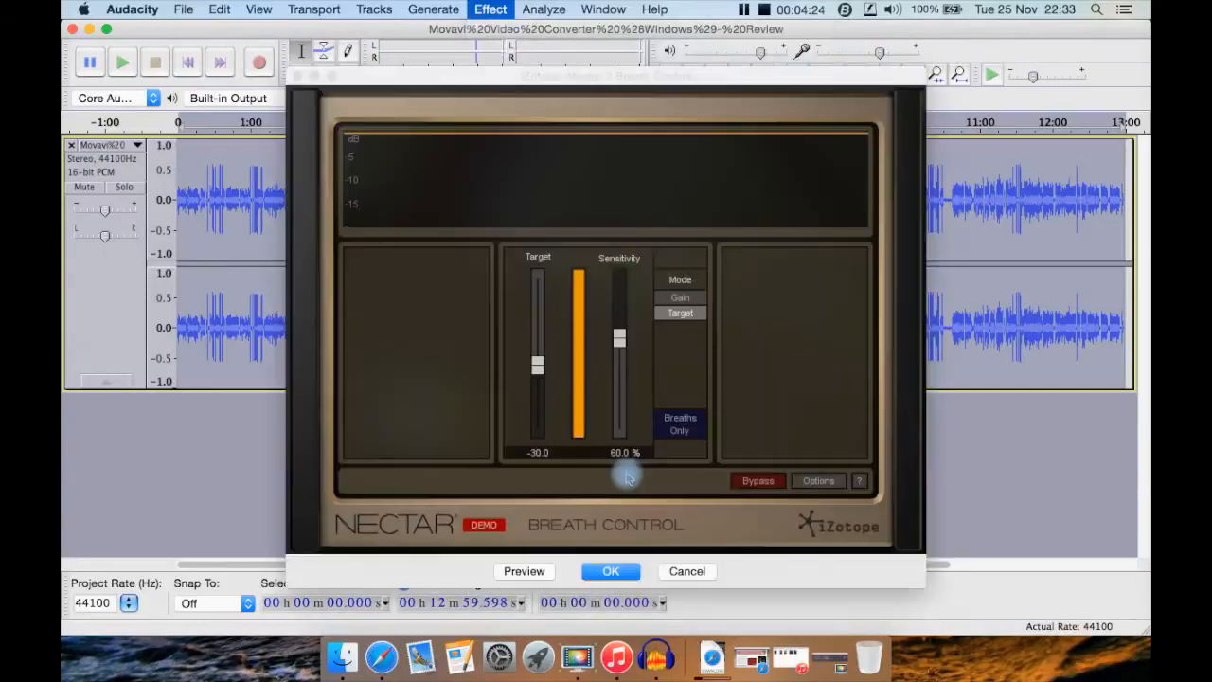
left_click(745, 379)
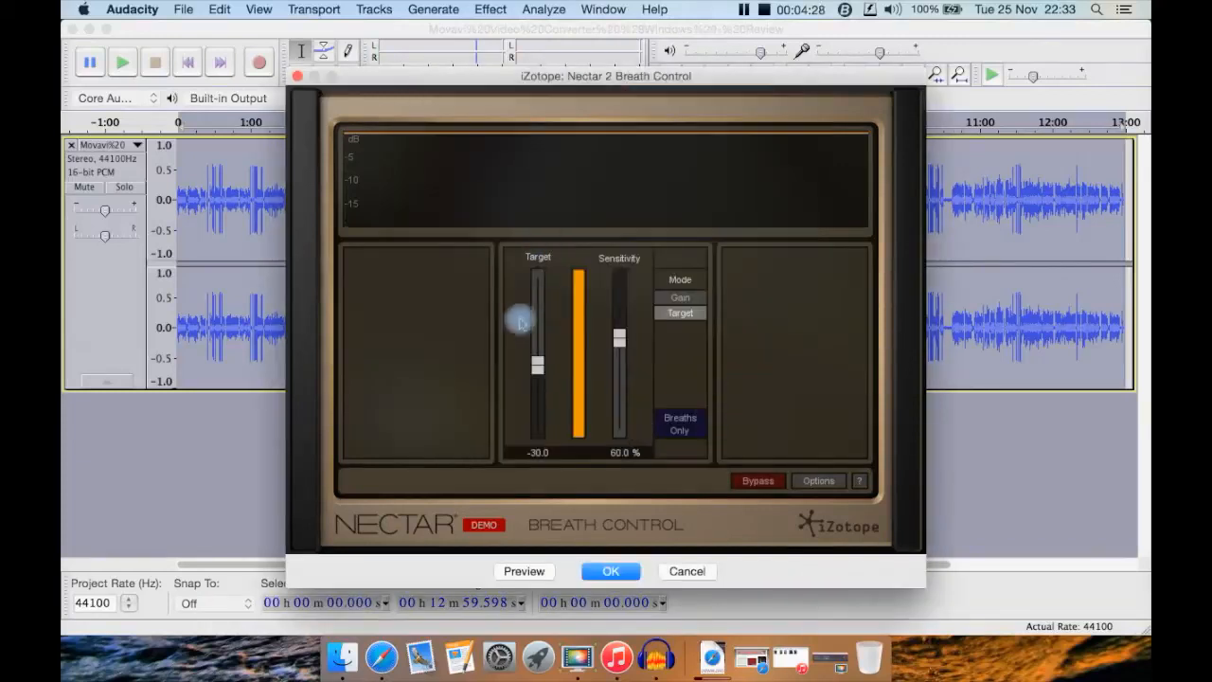
left_click(520, 574)
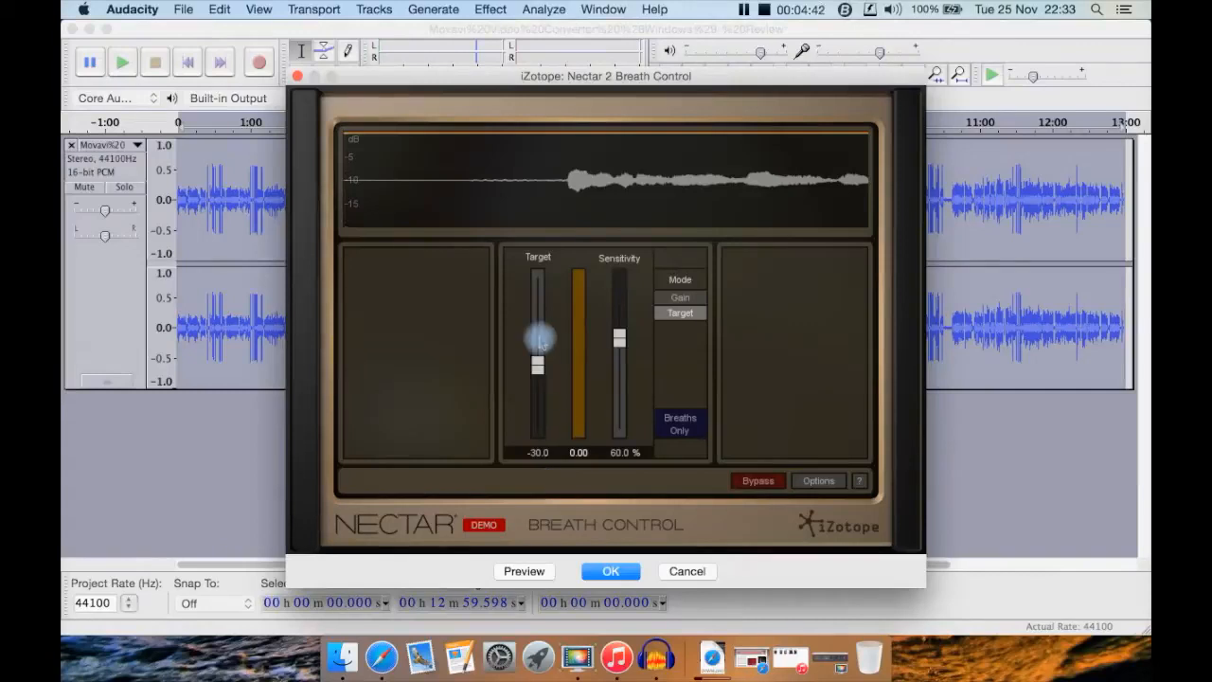
Set Breath Control's Target to -11.2 and Sensitivity to 85.8 %, try Gain mode and return to Target mode
left_click_drag(537, 356, 541, 326)
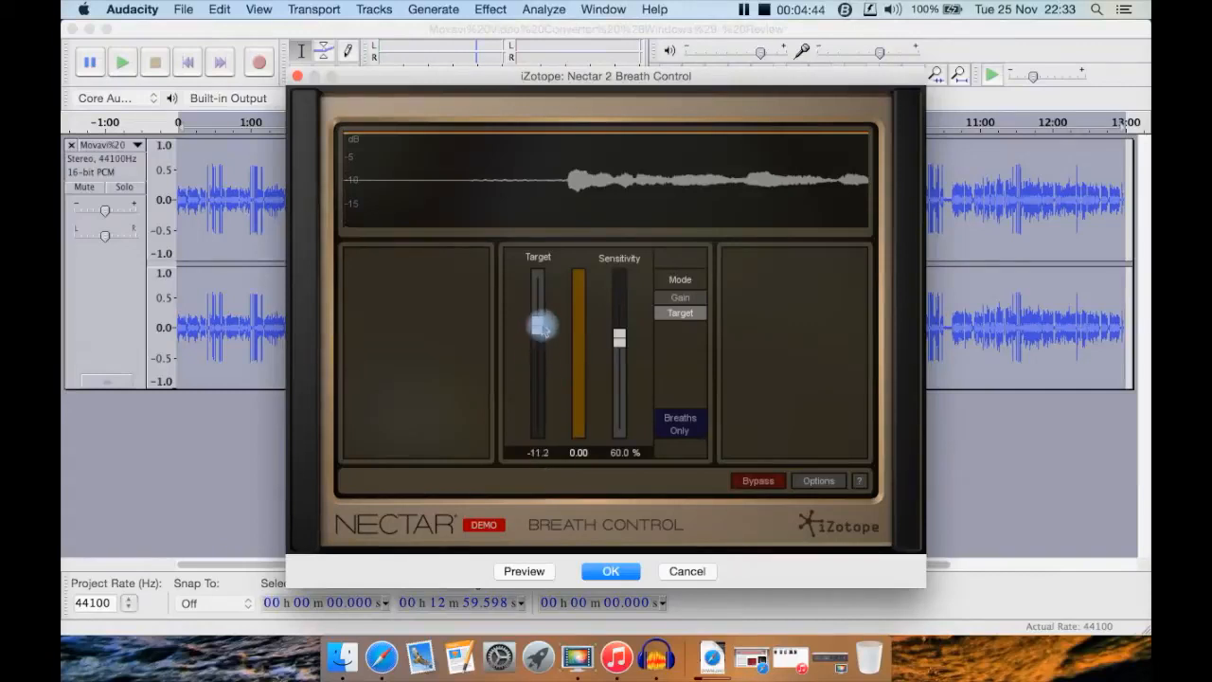
left_click_drag(619, 338, 638, 303)
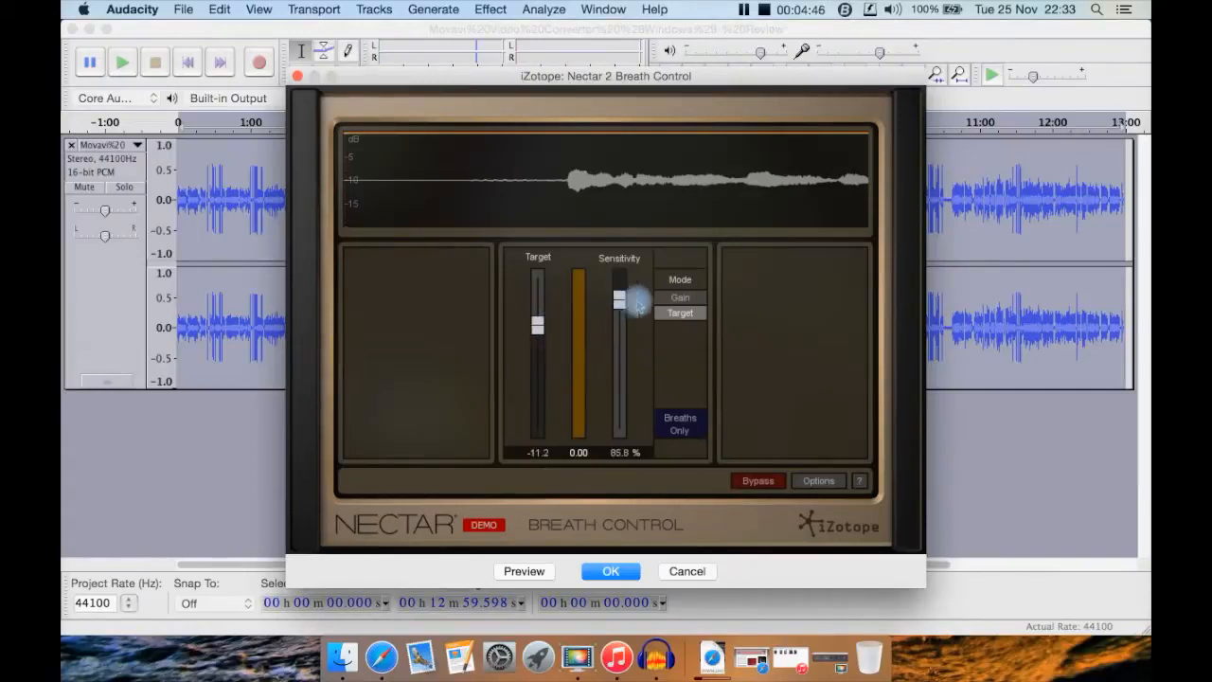
left_click(680, 298)
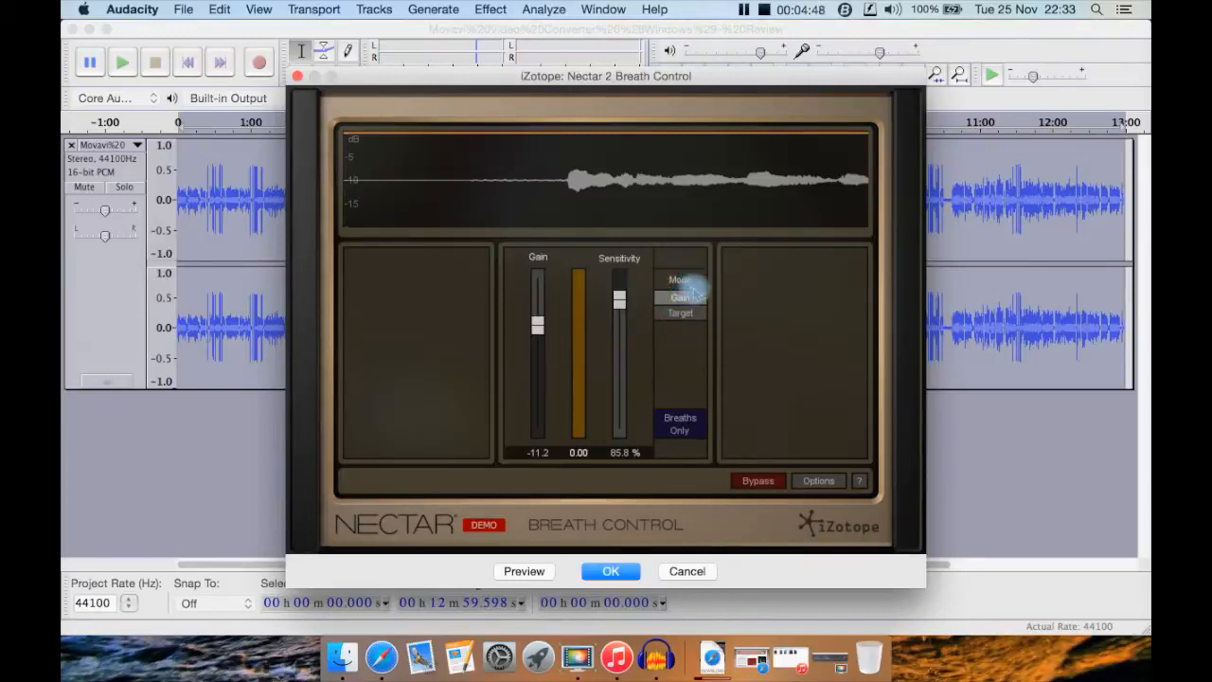
left_click(687, 313)
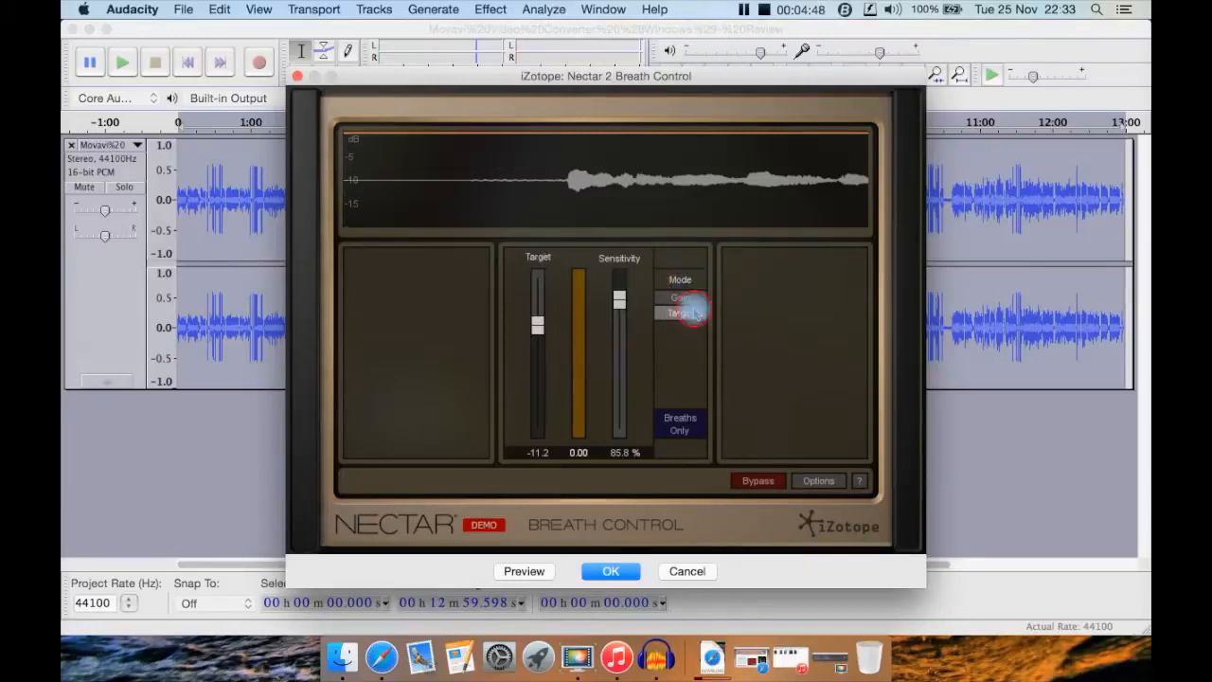
Turn on Breaths Only in Breath Control, preview the narration and apply the effect to the track
left_click(673, 429)
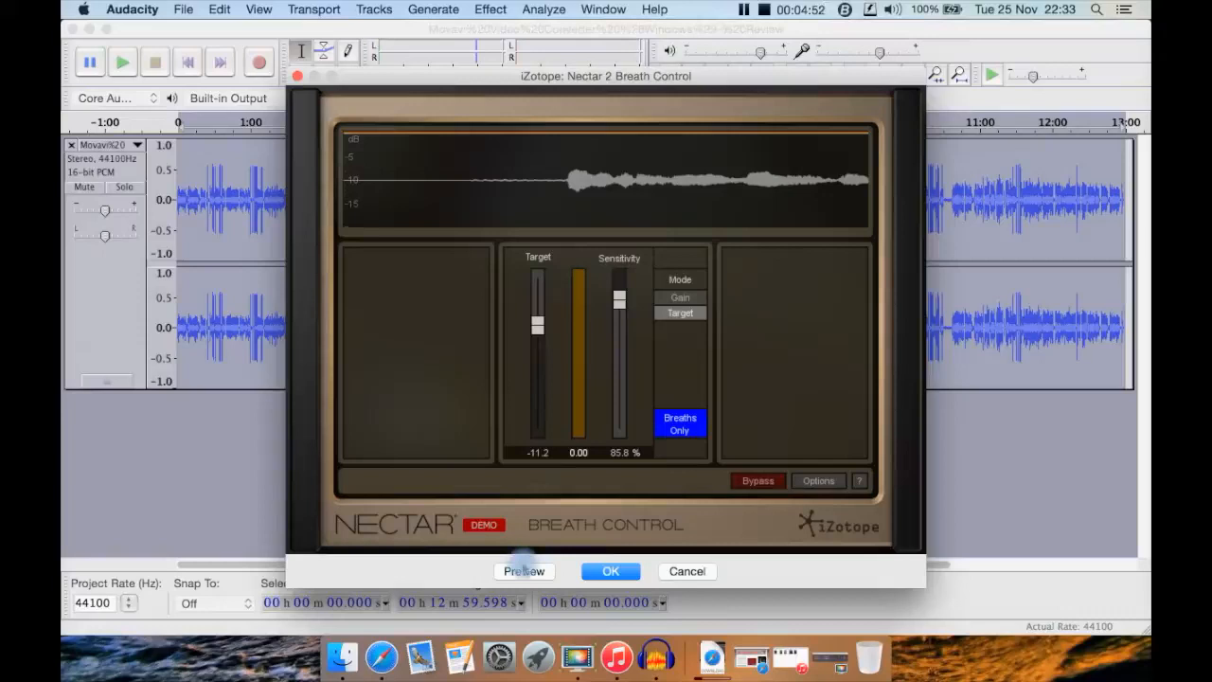
left_click(524, 572)
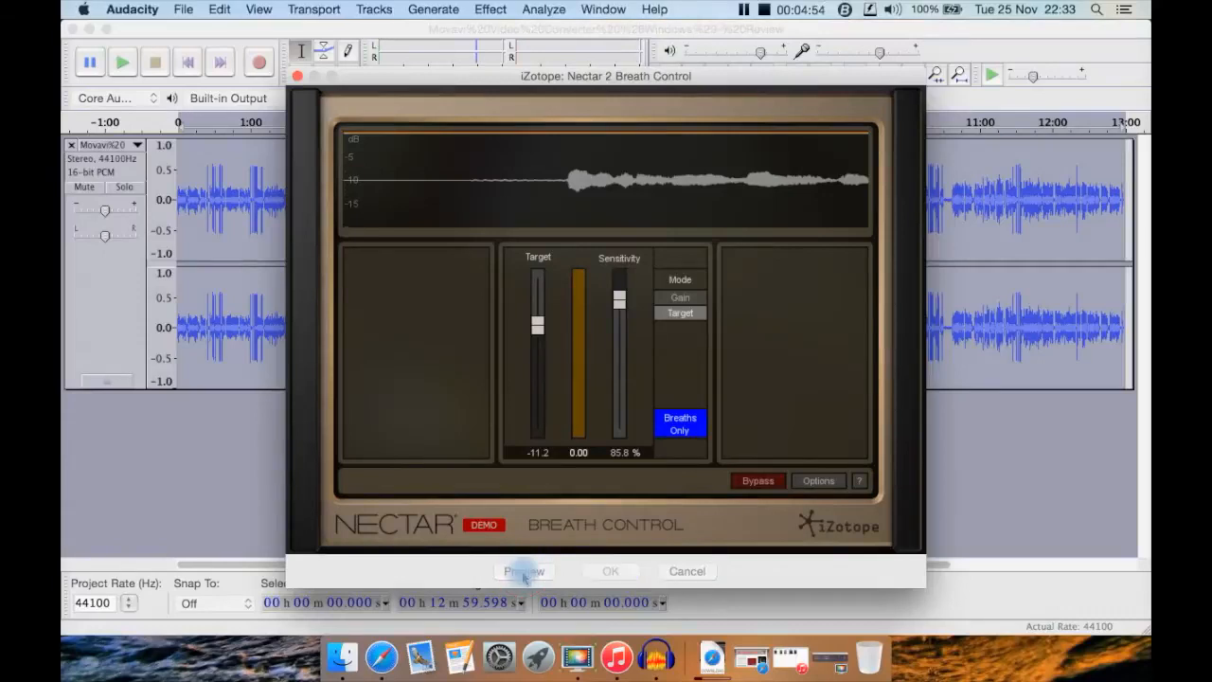
left_click(523, 571)
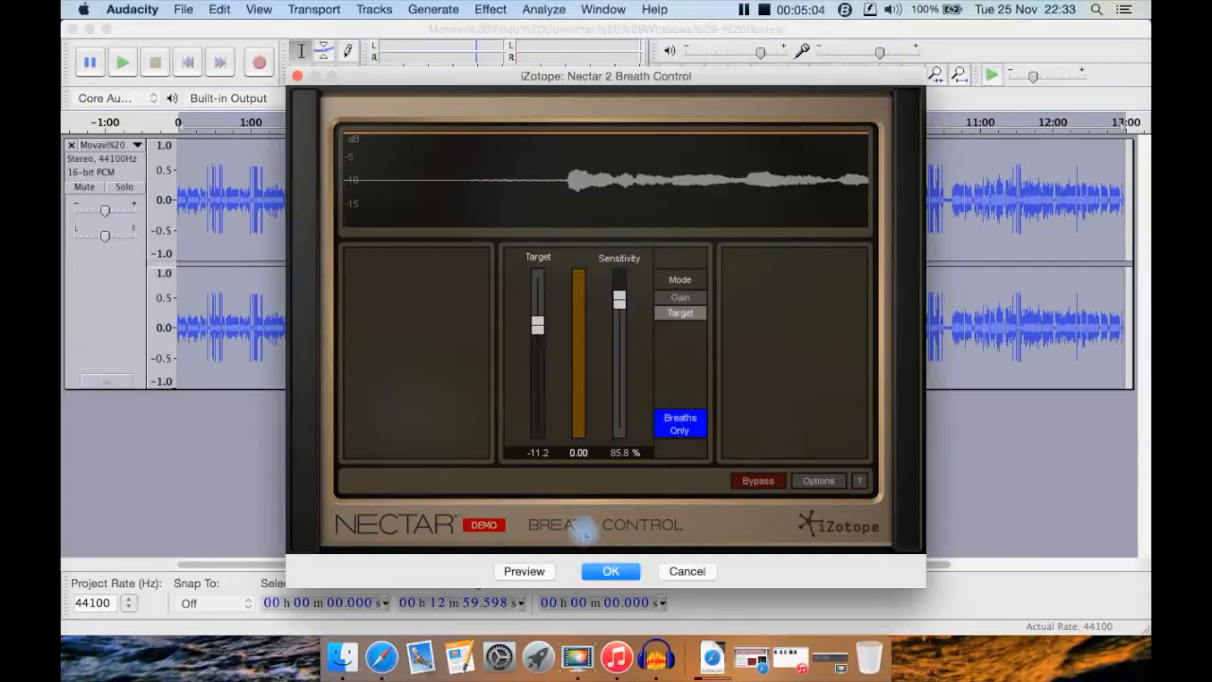
left_click(615, 571)
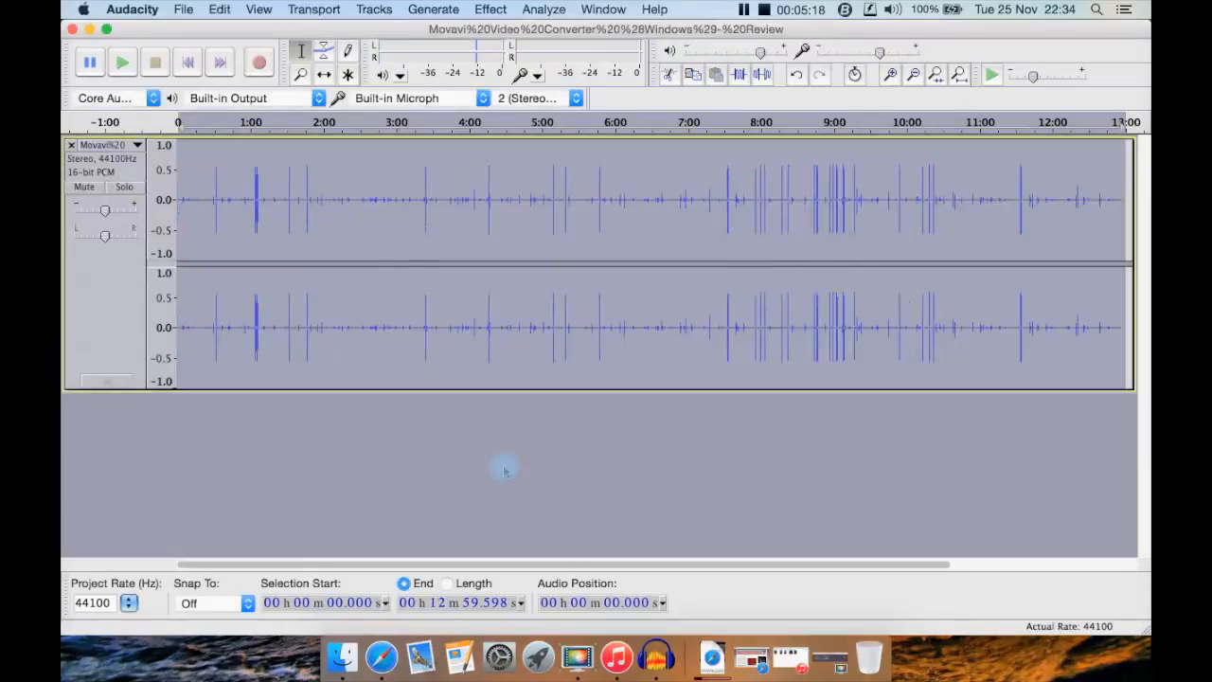
Play the breaths-only track from the start, at about 0:34 and near 1:00, stop playback and undo the effect
left_click(124, 63)
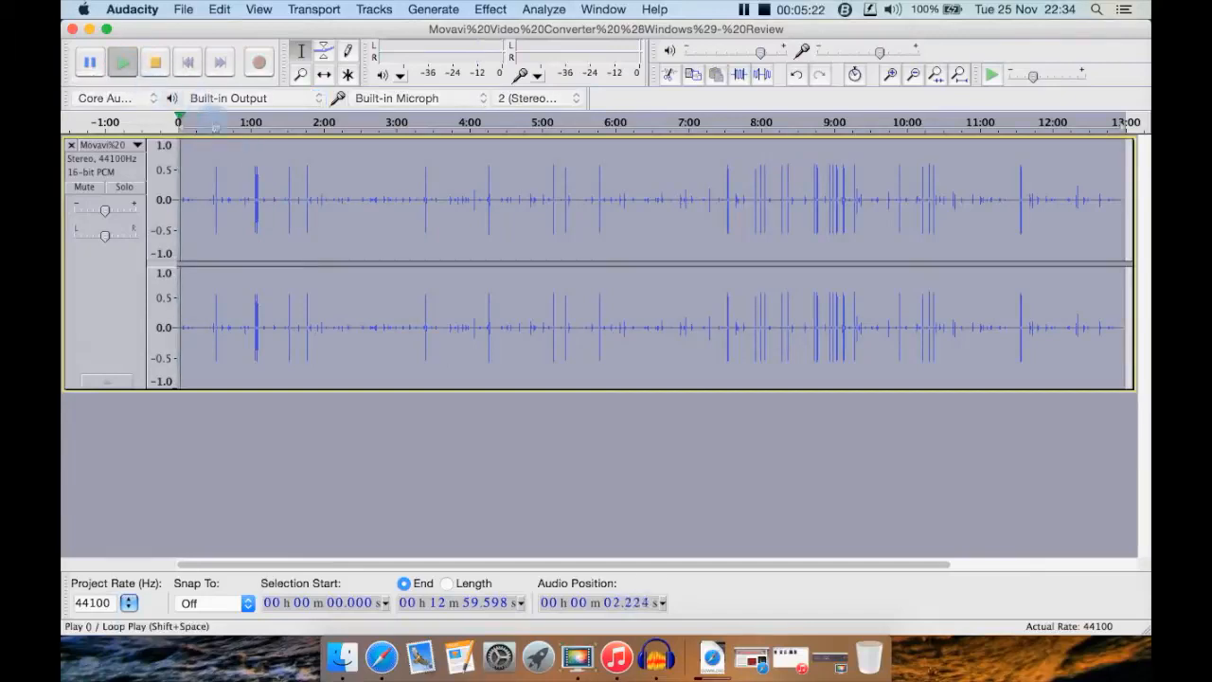
left_click(218, 126)
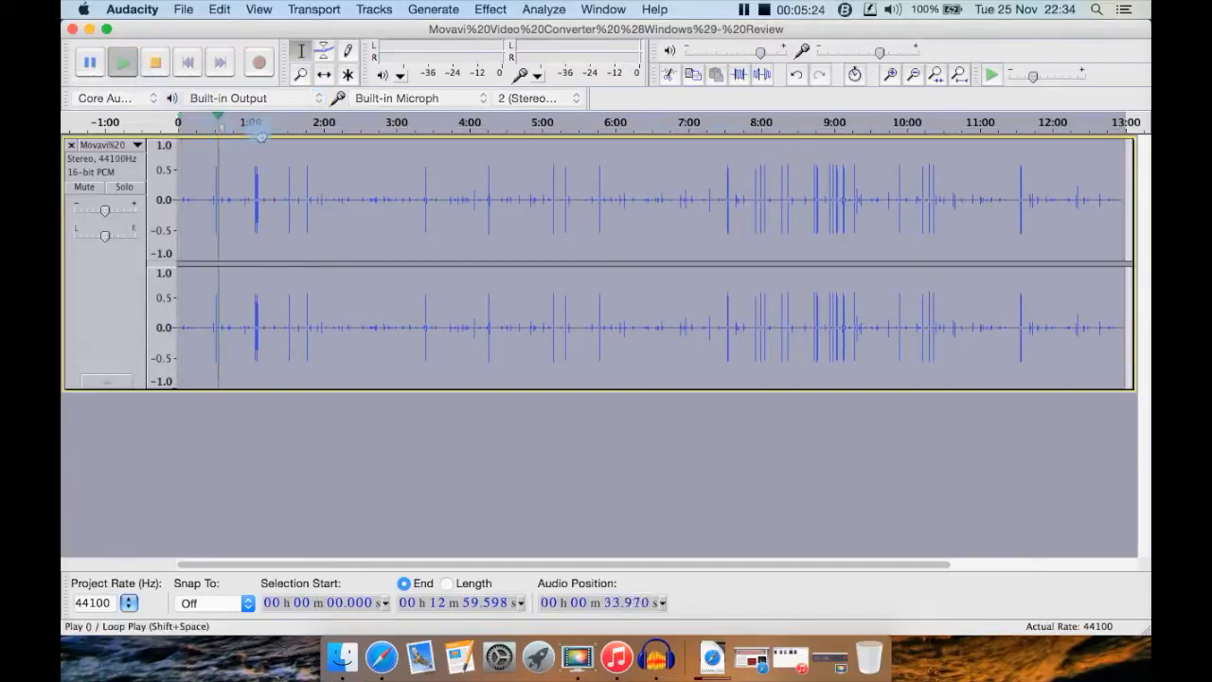
left_click(245, 125)
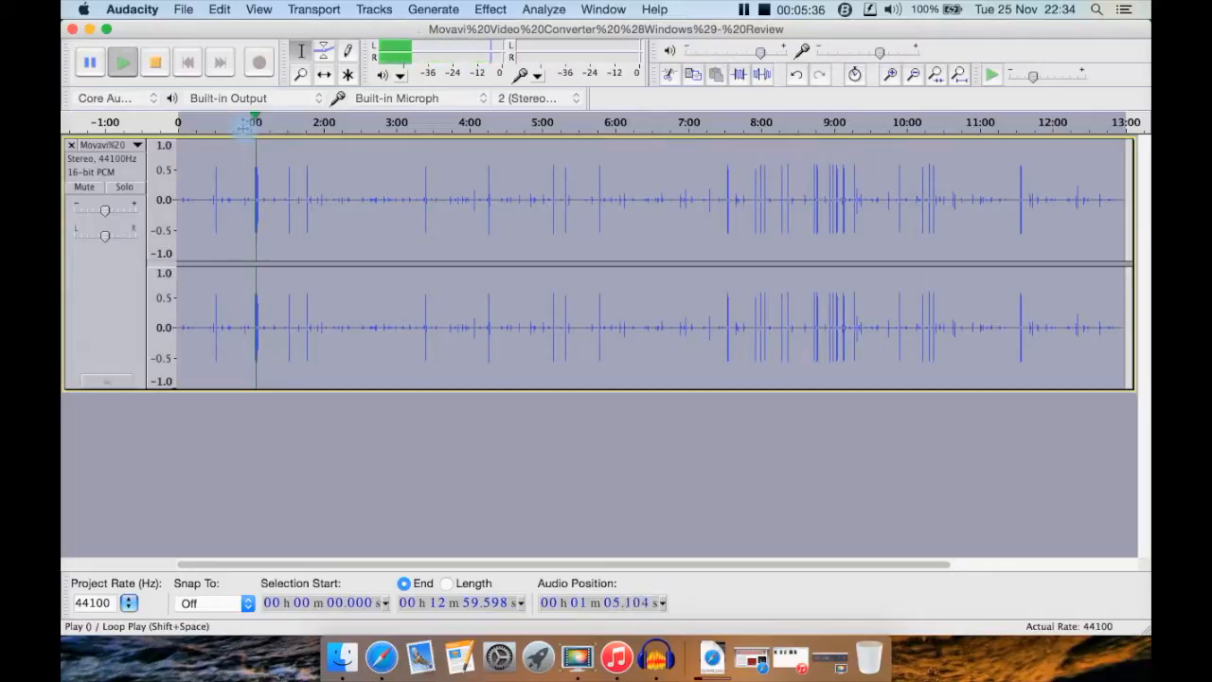
left_click(156, 62)
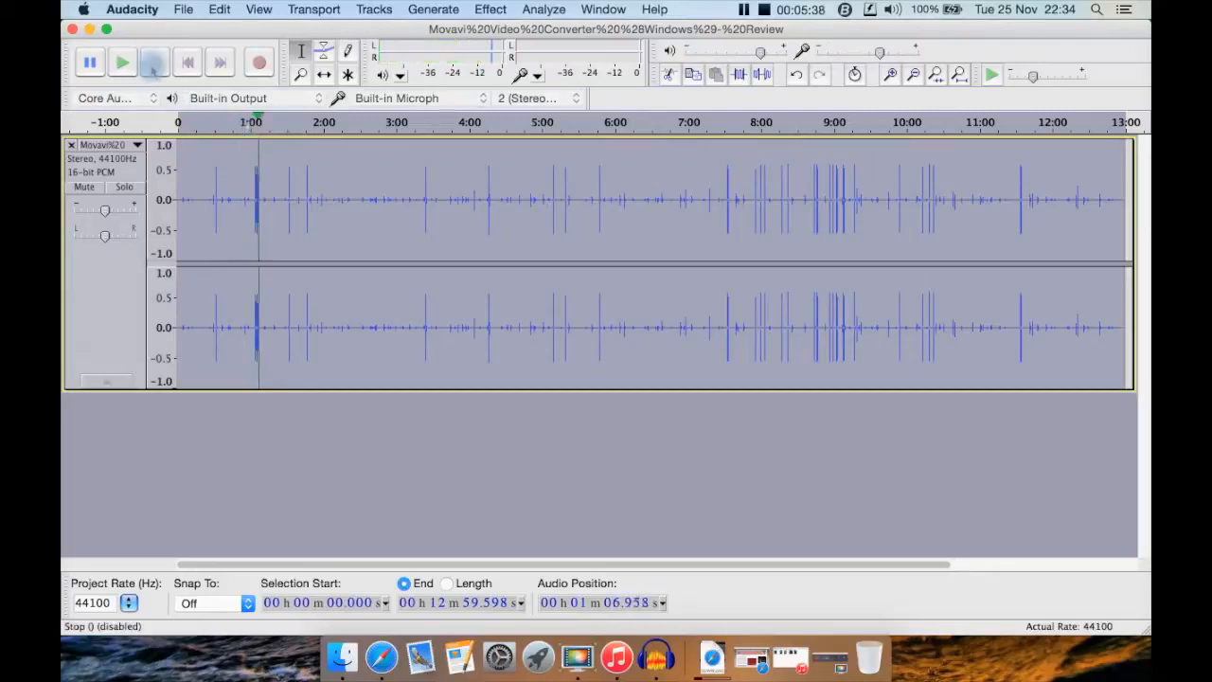
left_click(232, 10)
left_click(275, 29)
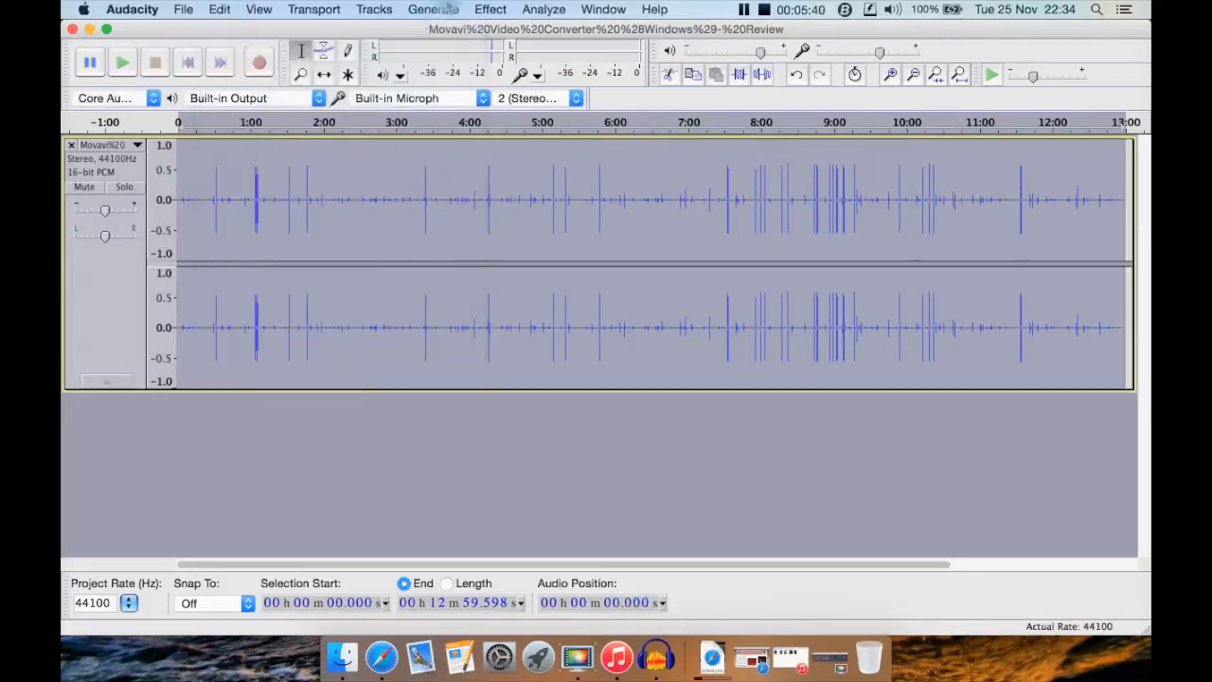
Apply Nectar 2 Breath Control to the narration with Breaths Only turned off, and play the beginning of the result
left_click(490, 9)
scroll(606, 432, "down", 15)
scroll(606, 432, "down", 15)
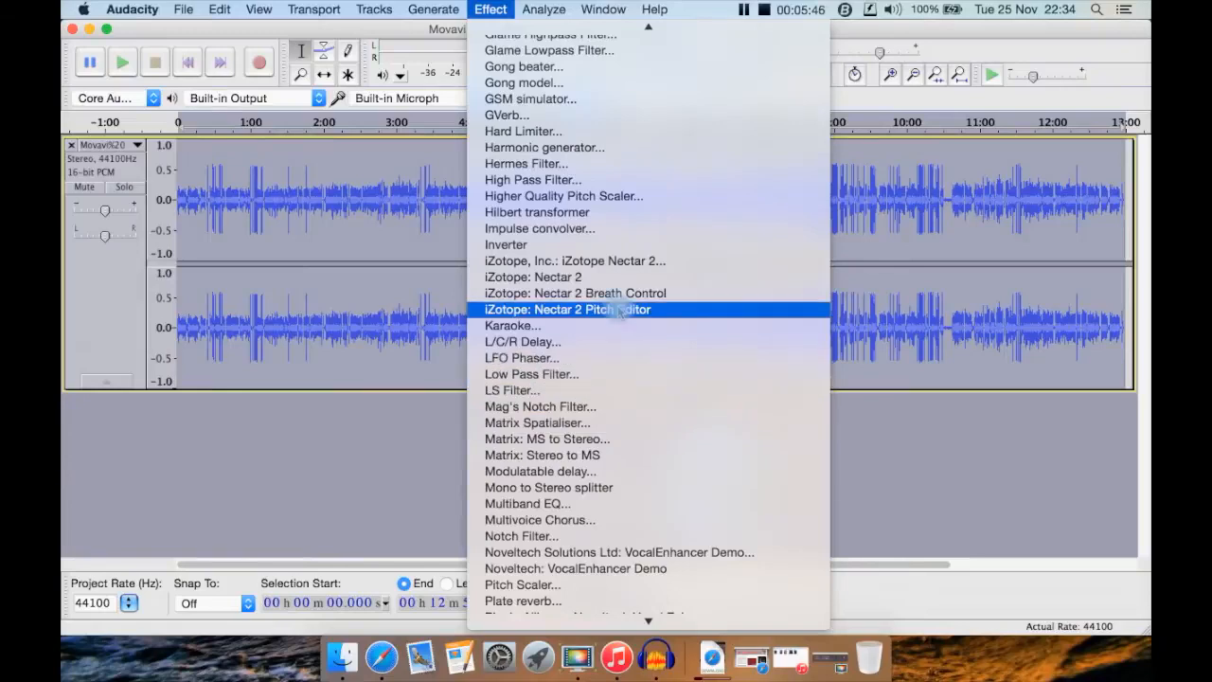
left_click(618, 294)
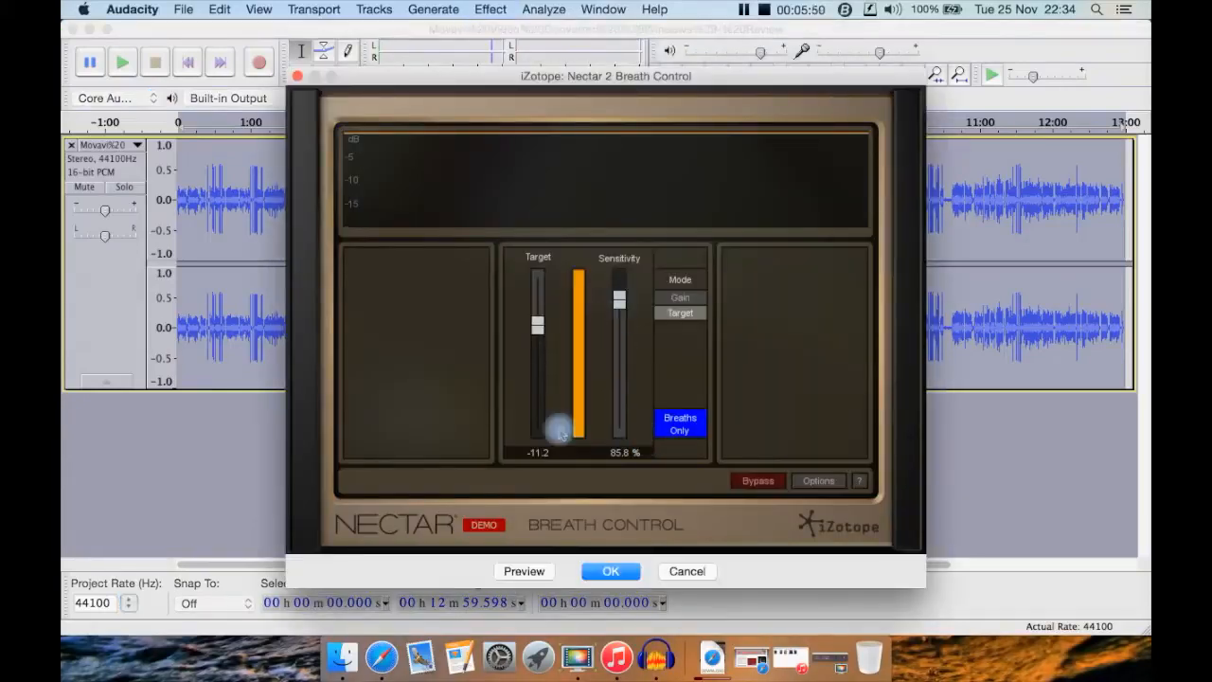
left_click(678, 424)
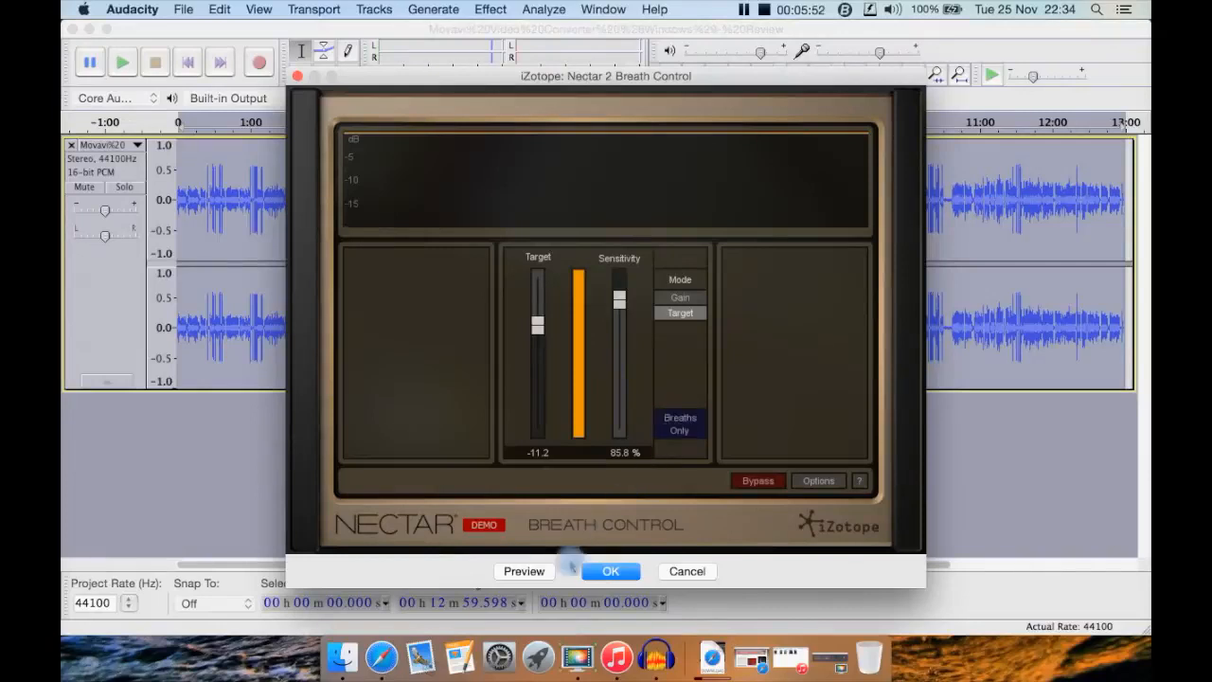
left_click(606, 571)
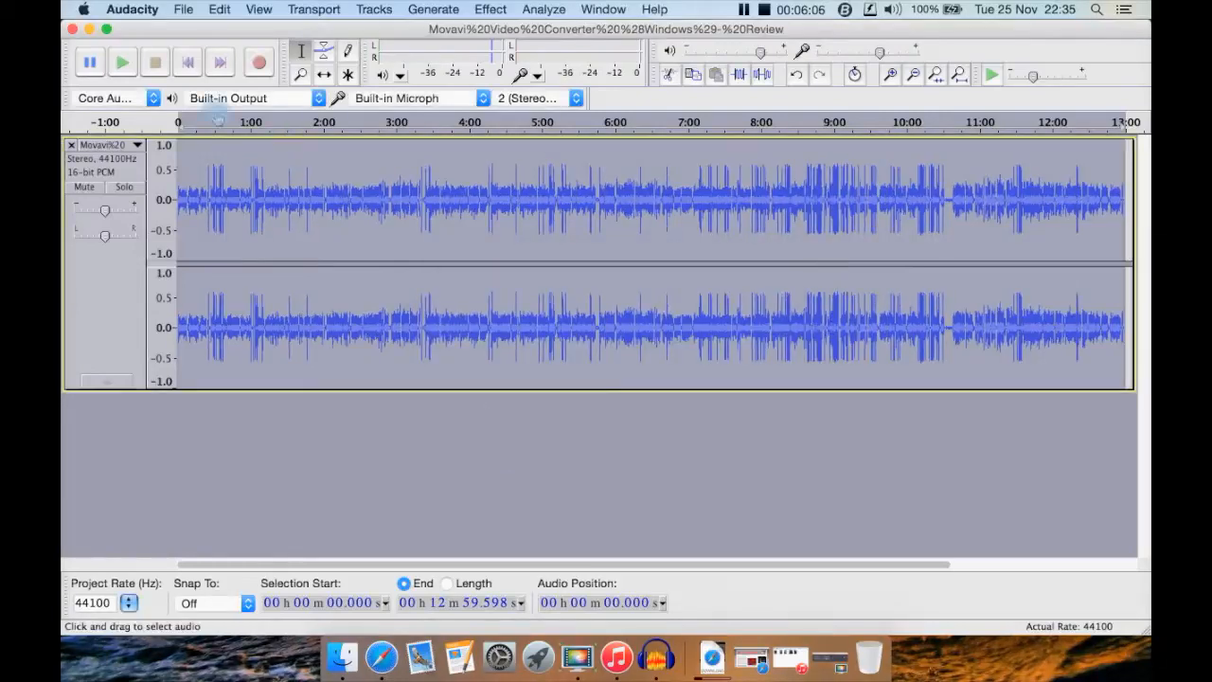
left_click(137, 67)
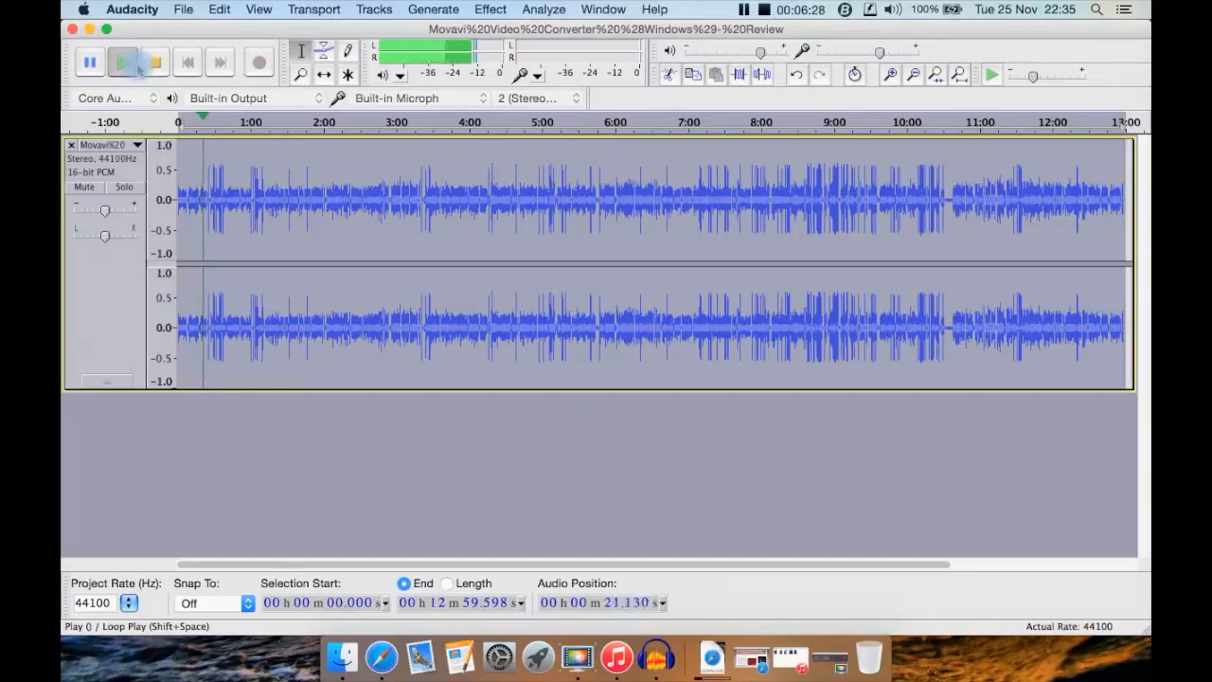
left_click(157, 64)
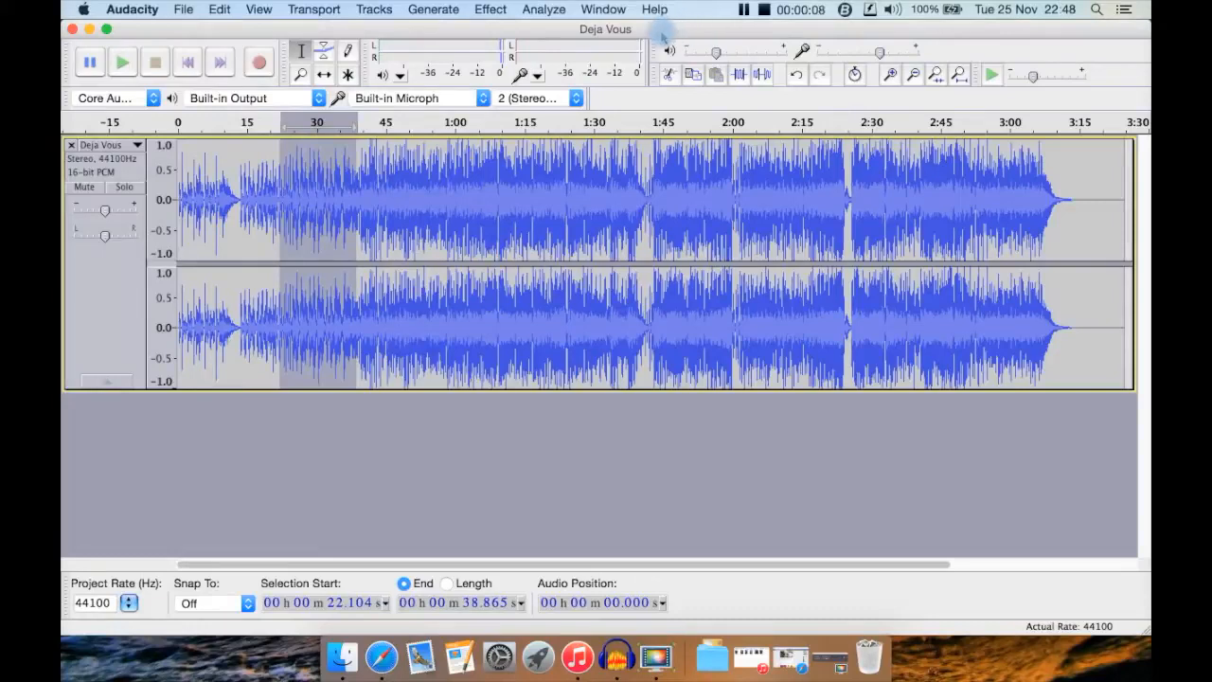
Open the iZotope: Nectar 2 effect for the selected section of the Deja Vous track and continue in demo mode
left_click(491, 10)
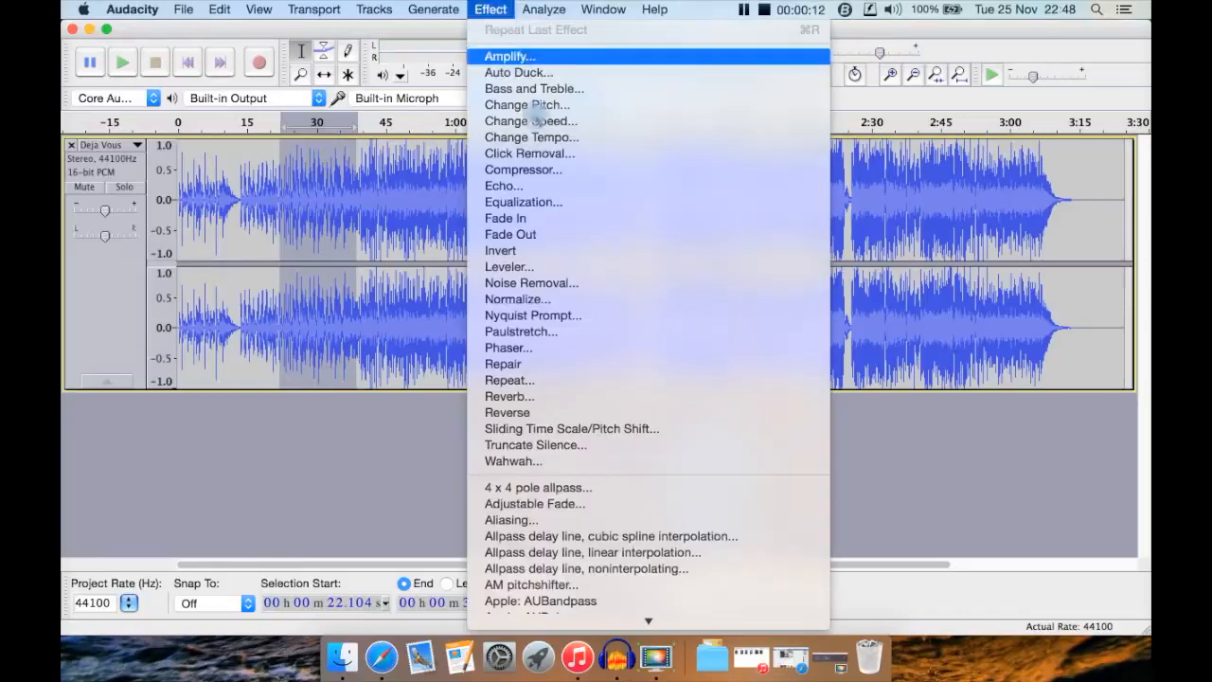
scroll(640, 445, "down", 3)
scroll(641, 445, "down", 15)
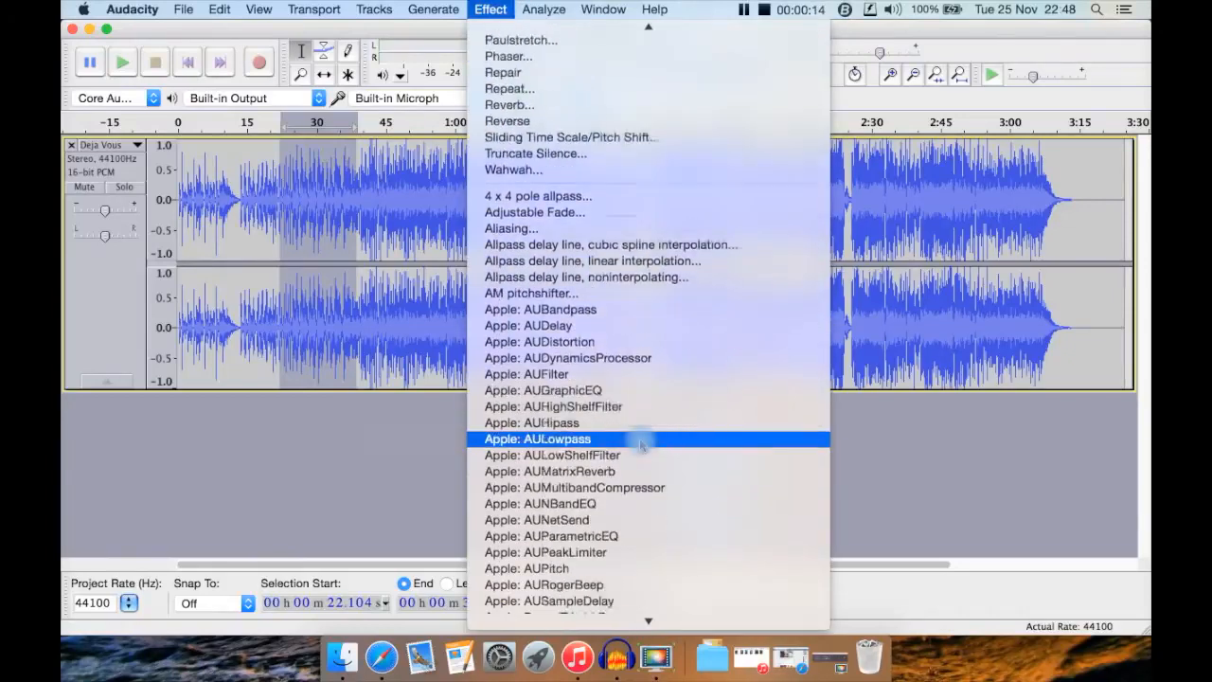
scroll(640, 445, "down", 5)
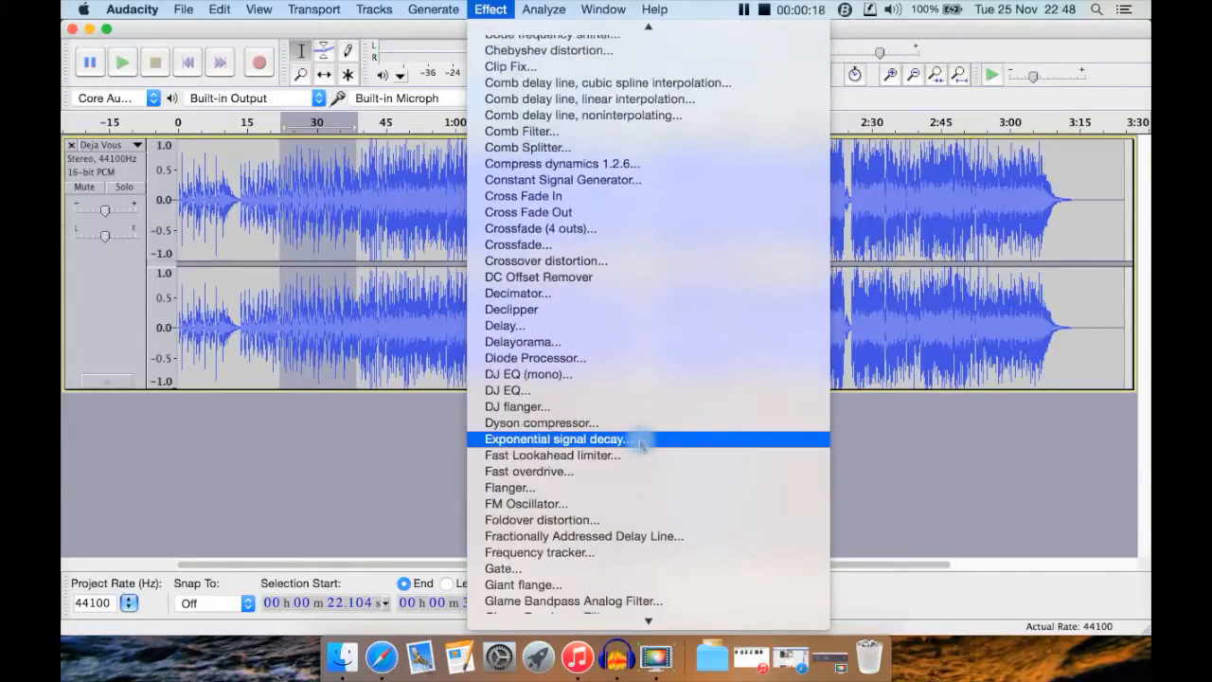
scroll(640, 445, "down", 10)
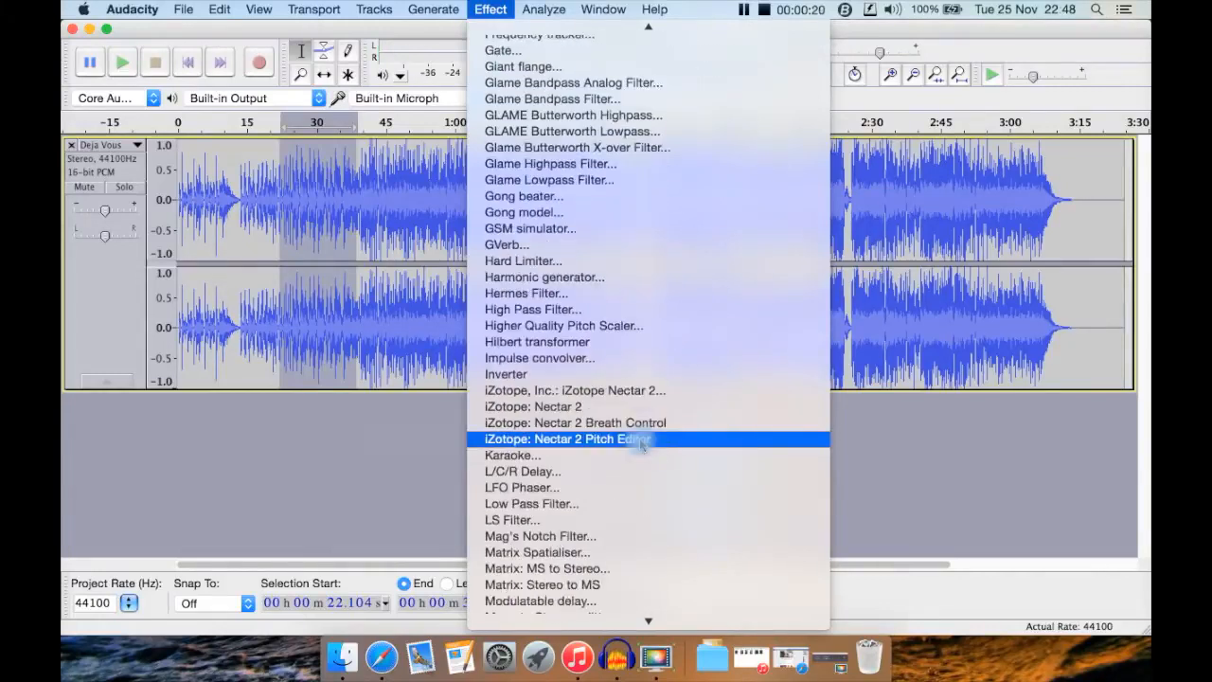
scroll(642, 445, "down", 1)
left_click(636, 391)
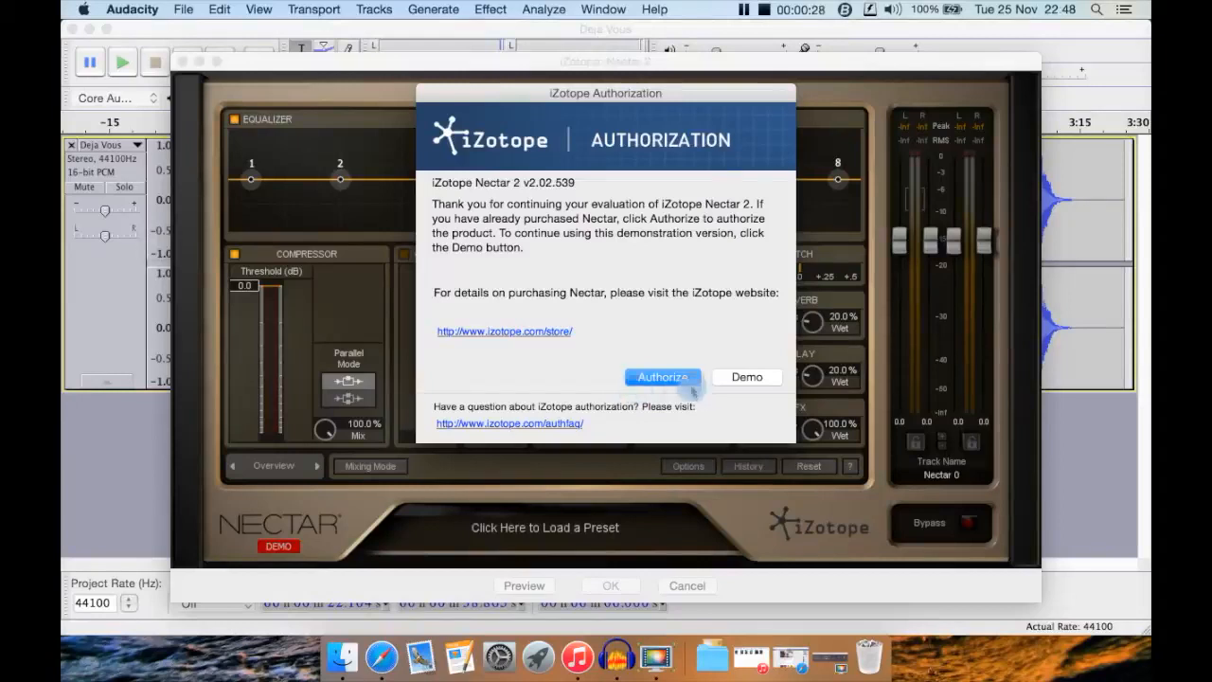
left_click(727, 377)
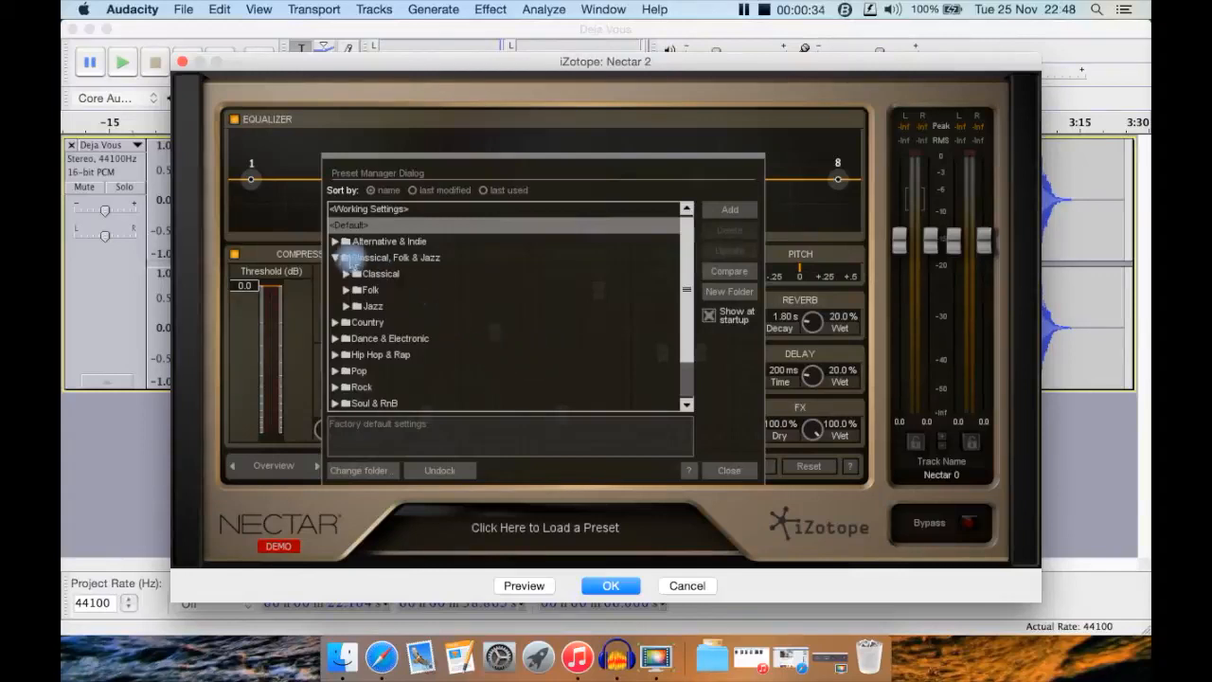
Browse the Alternative & Indie, Utility and Pop folders in the Nectar 2 preset manager and examine the available presets
left_click(335, 241)
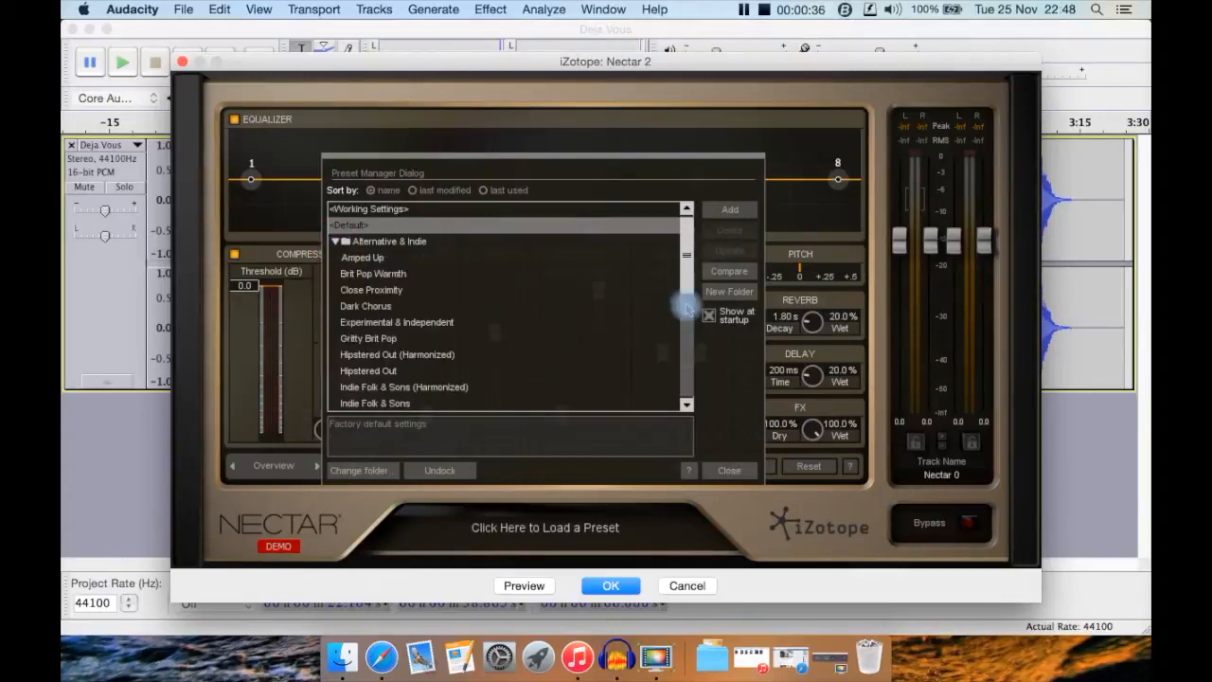
left_click(336, 241)
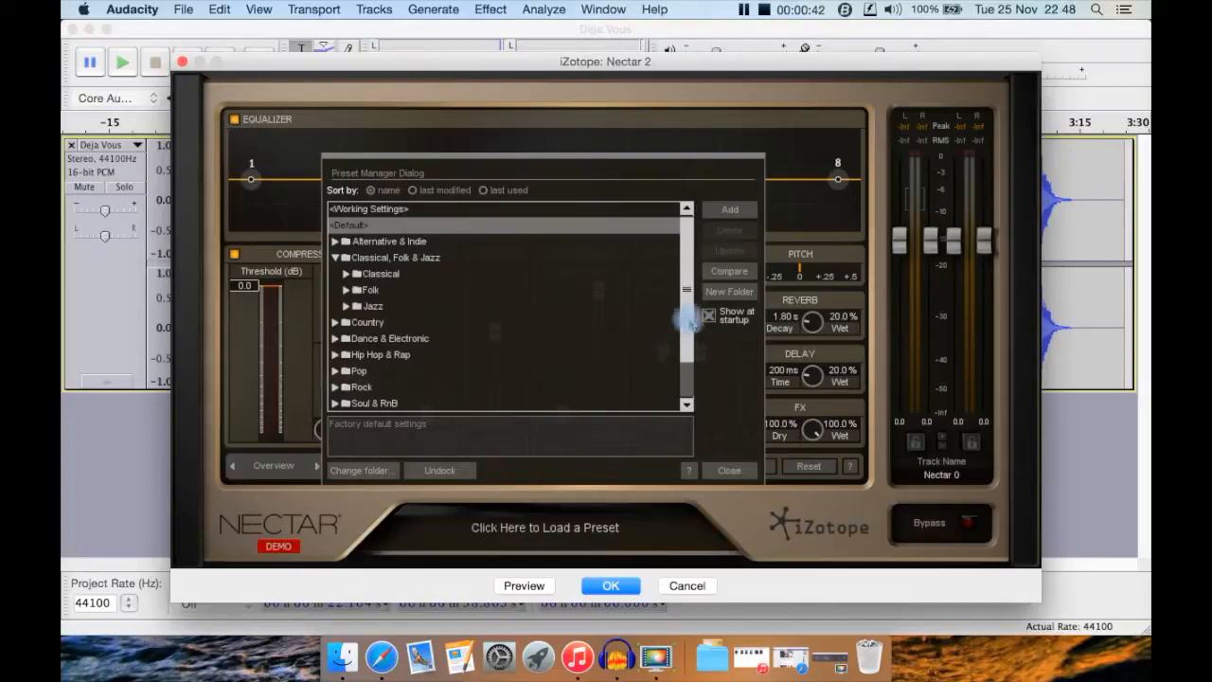
left_click_drag(688, 322, 685, 370)
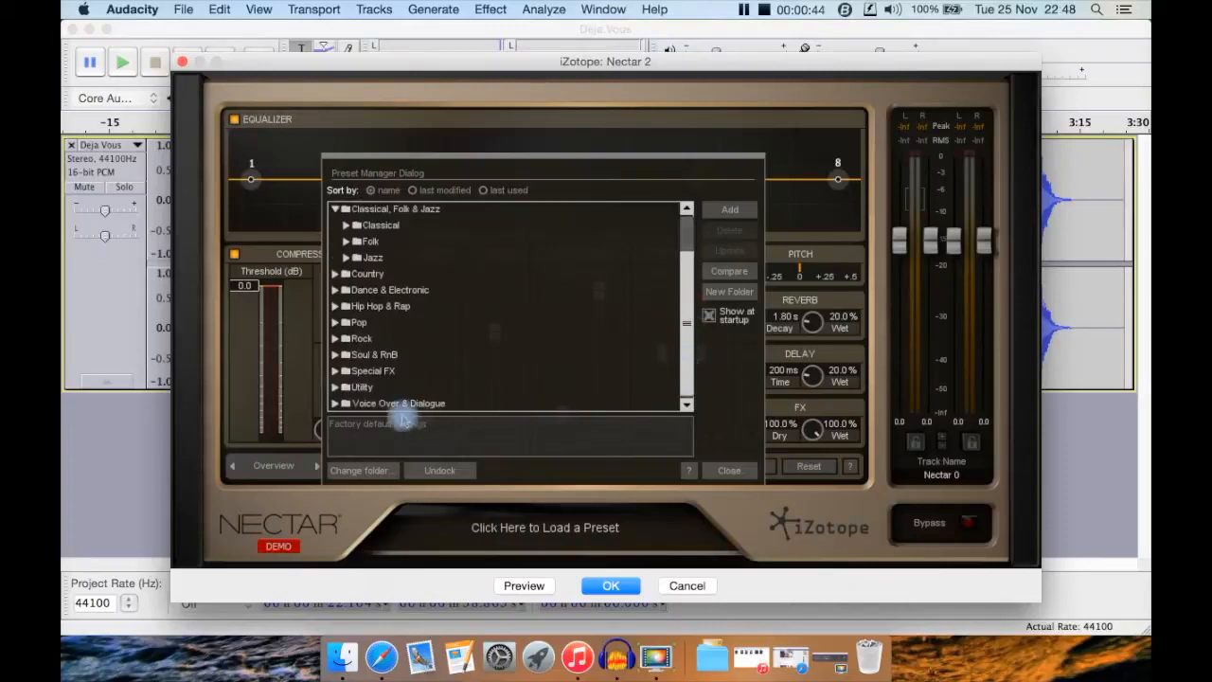
left_click(335, 386)
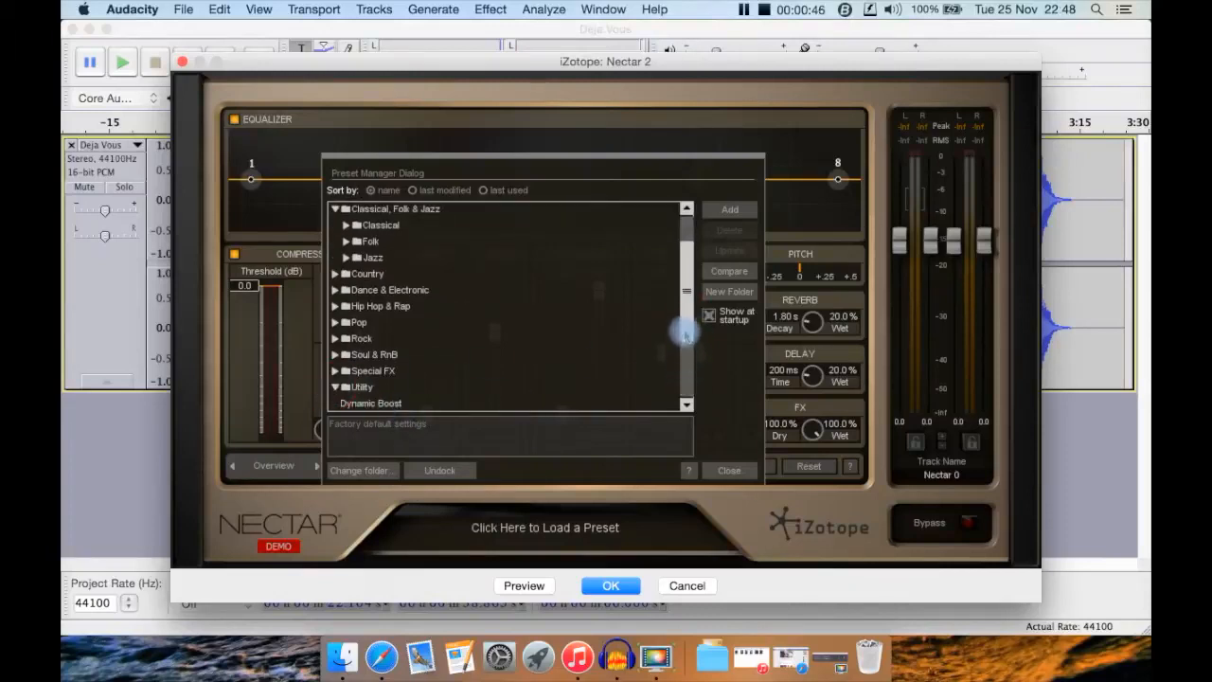
left_click_drag(685, 331, 687, 297)
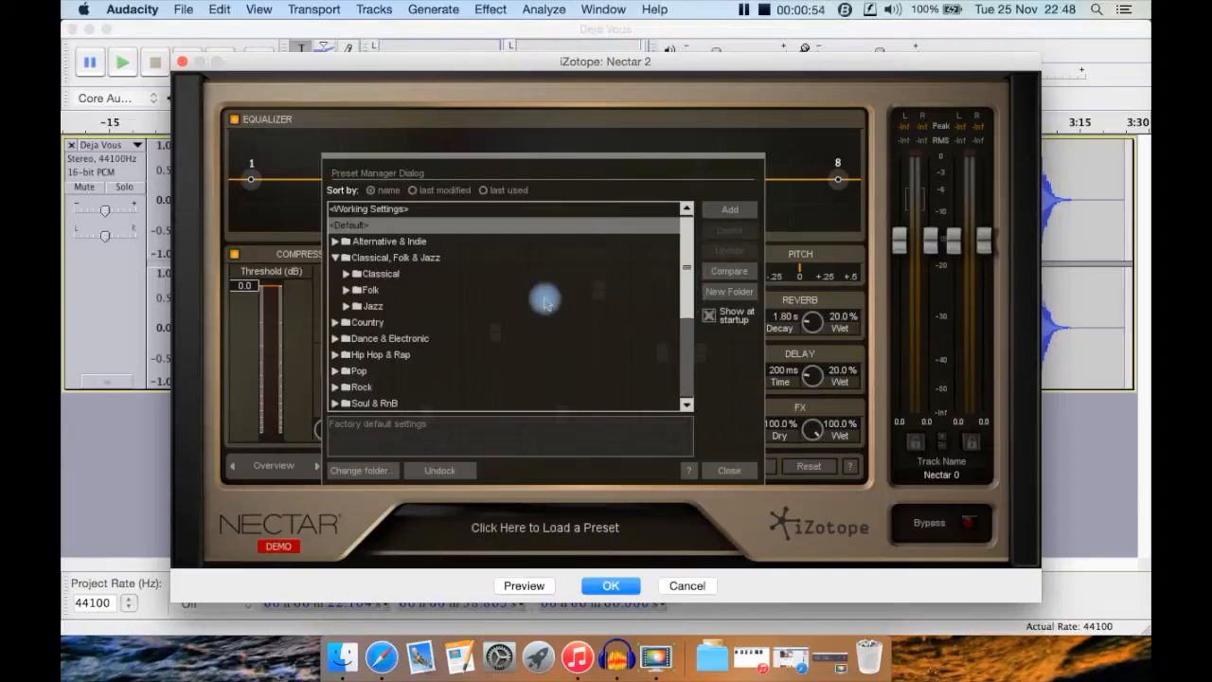
left_click(335, 371)
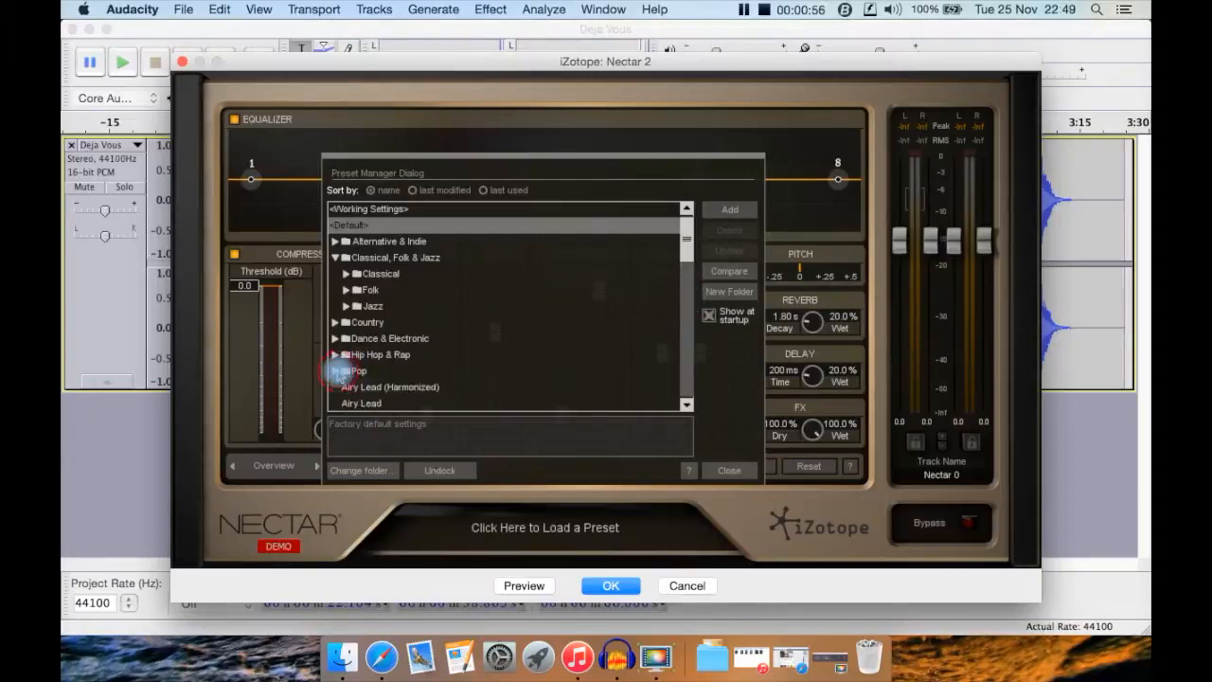
left_click_drag(684, 237, 671, 322)
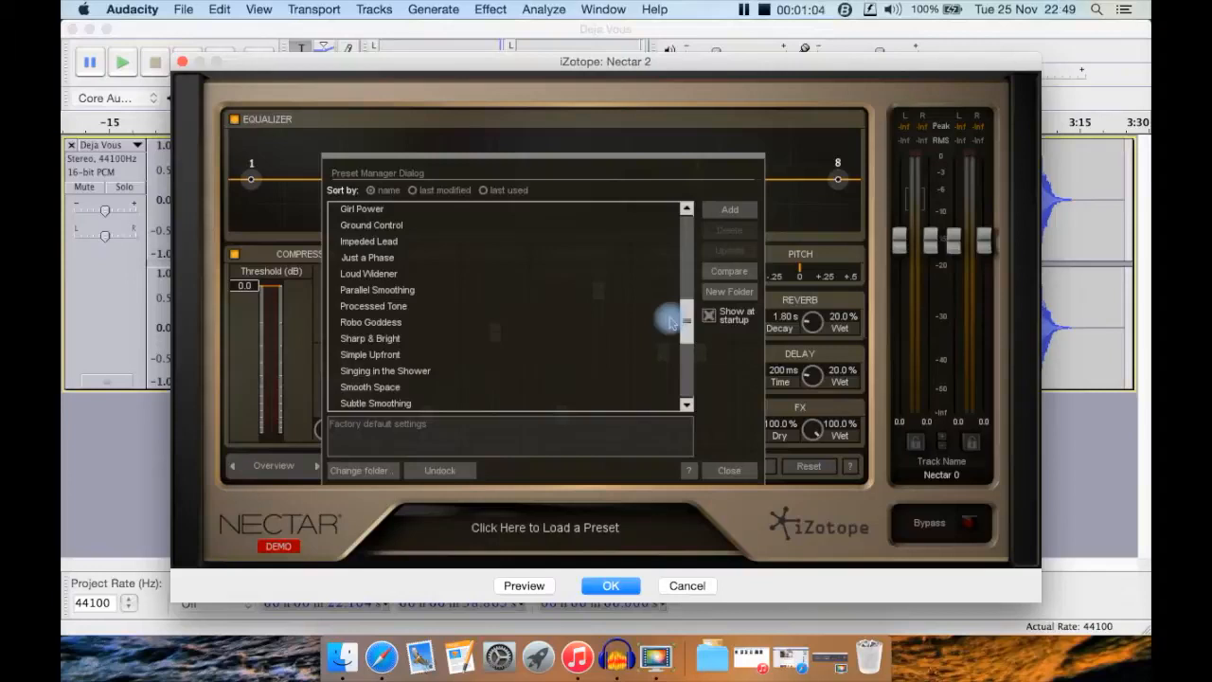
left_click_drag(671, 322, 671, 341)
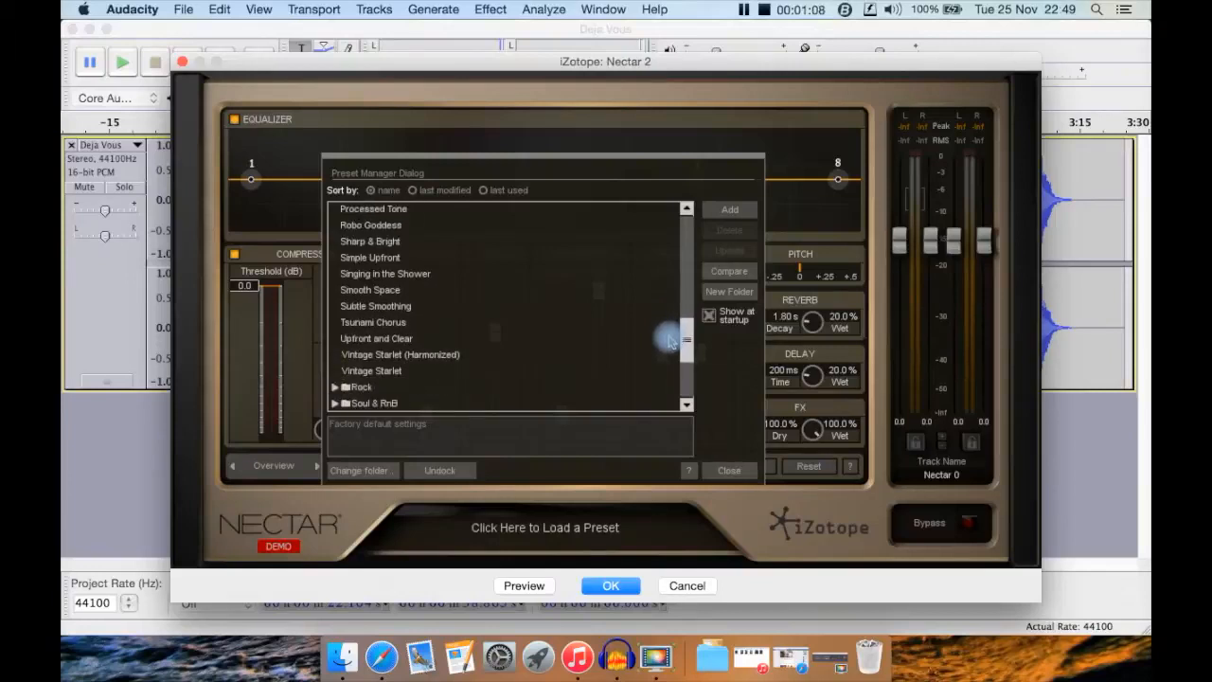
left_click_drag(669, 342, 676, 274)
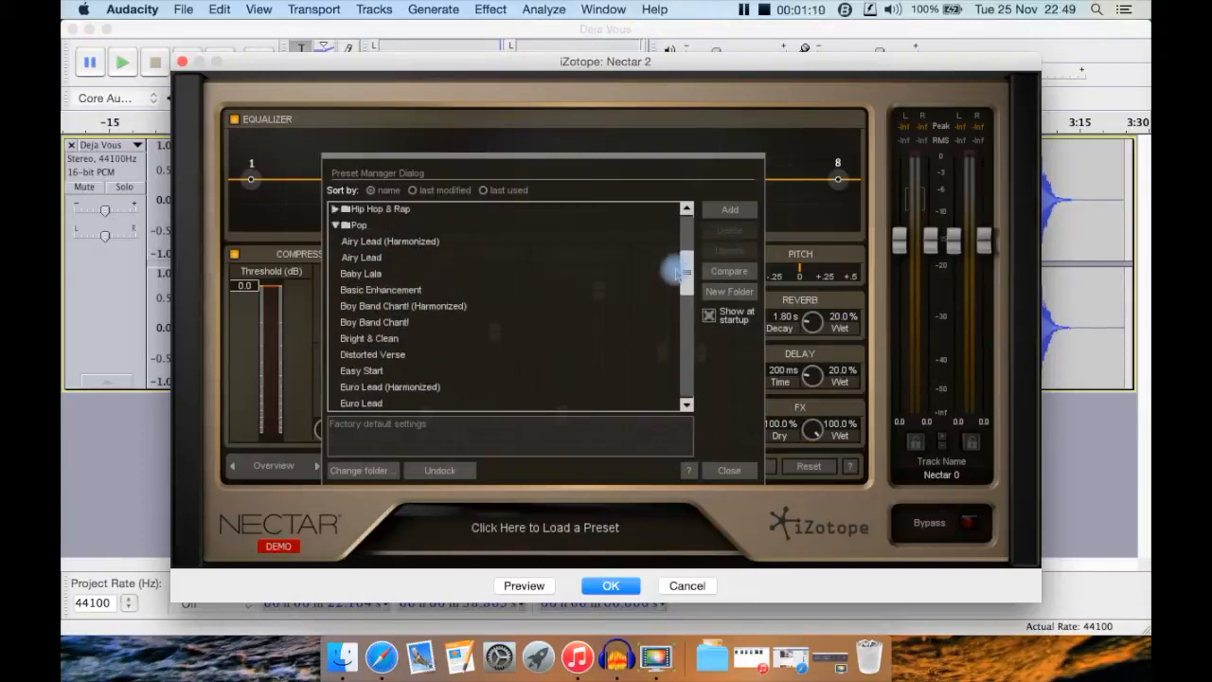
Load the Pop preset Basic Enhancement, turn on Bypass and preview the selected section
left_click(437, 292)
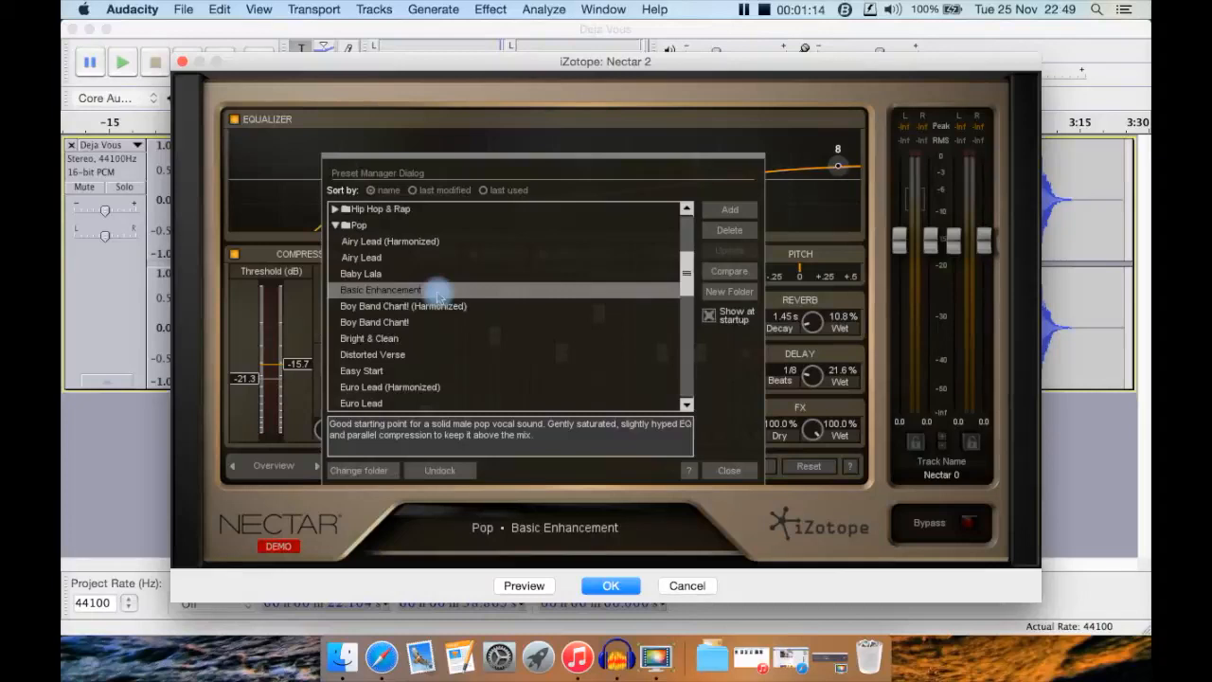
left_click(965, 520)
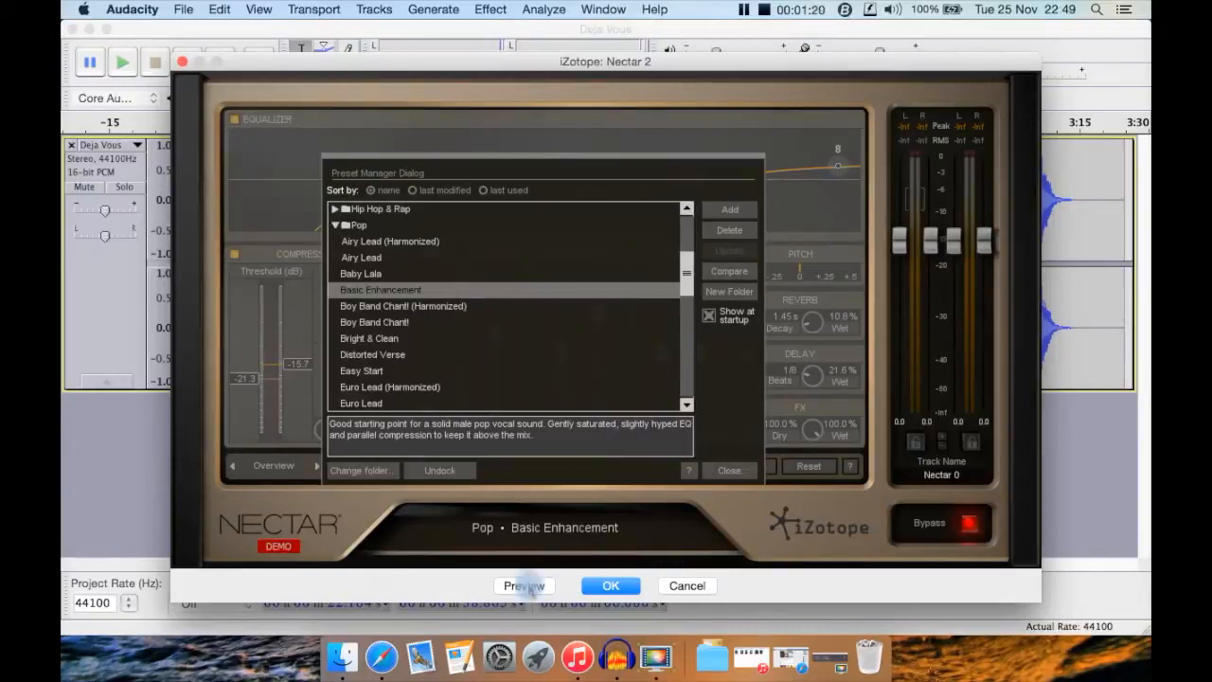
left_click(524, 585)
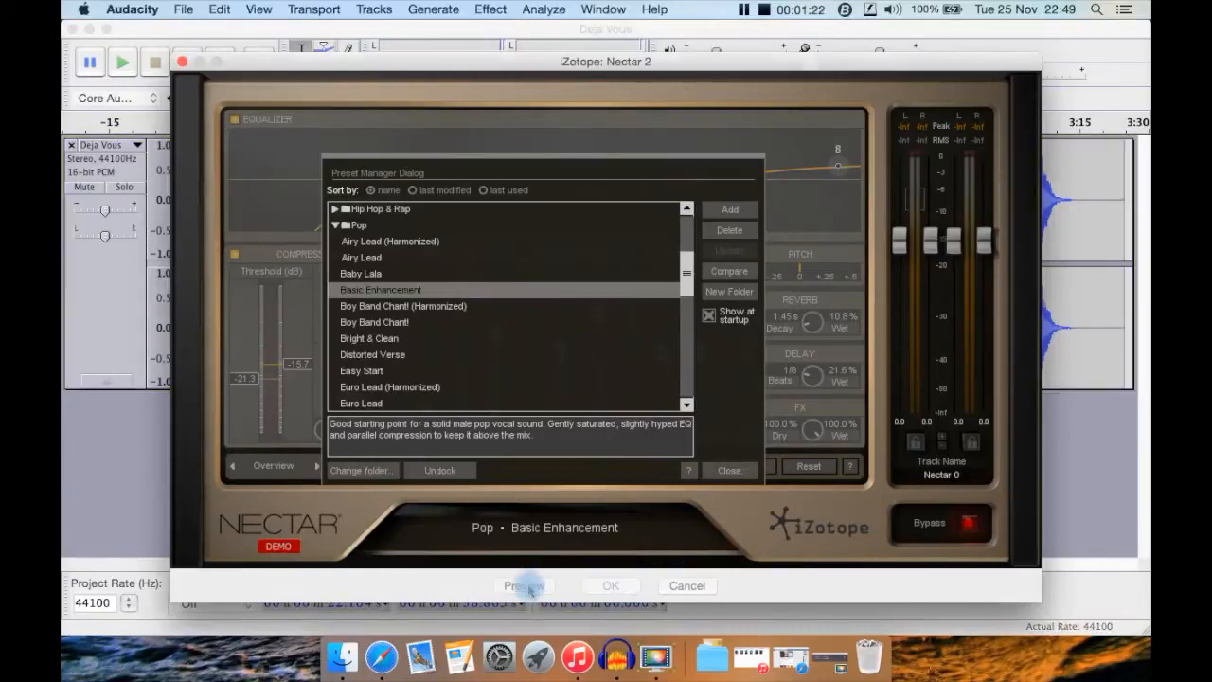
left_click(524, 585)
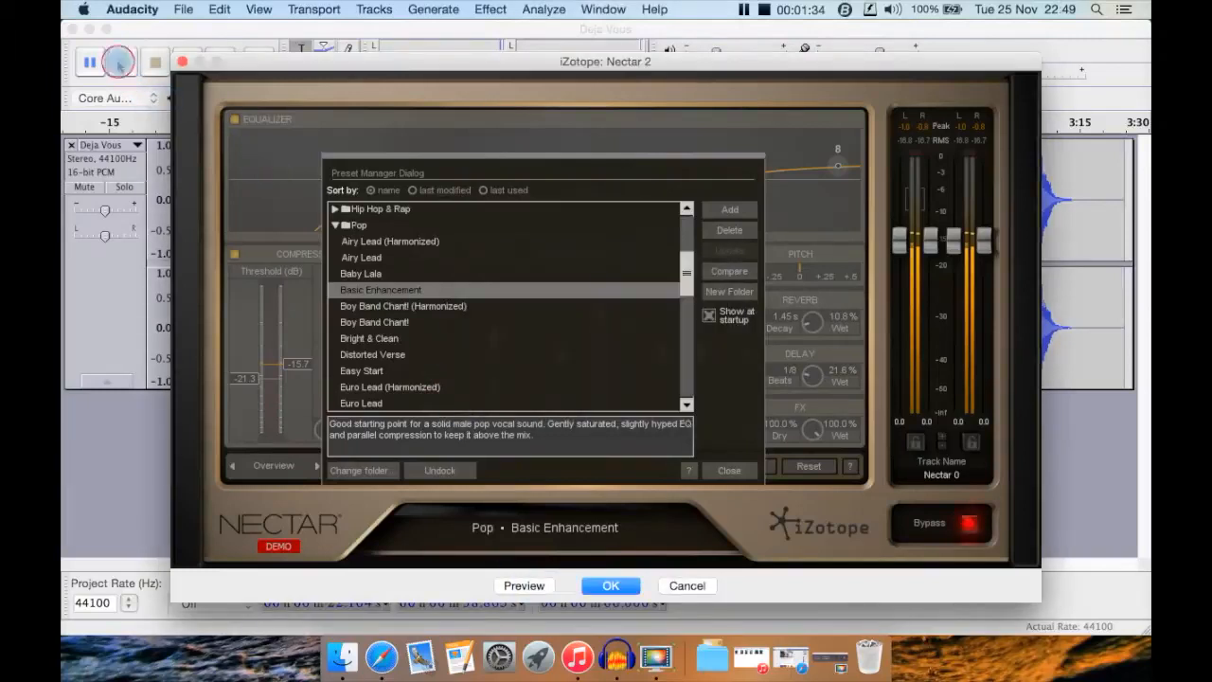
Apply Nectar 2 with the Basic Enhancement preset and Bypass on to the selected section, and play the result
left_click_drag(266, 63, 251, 30)
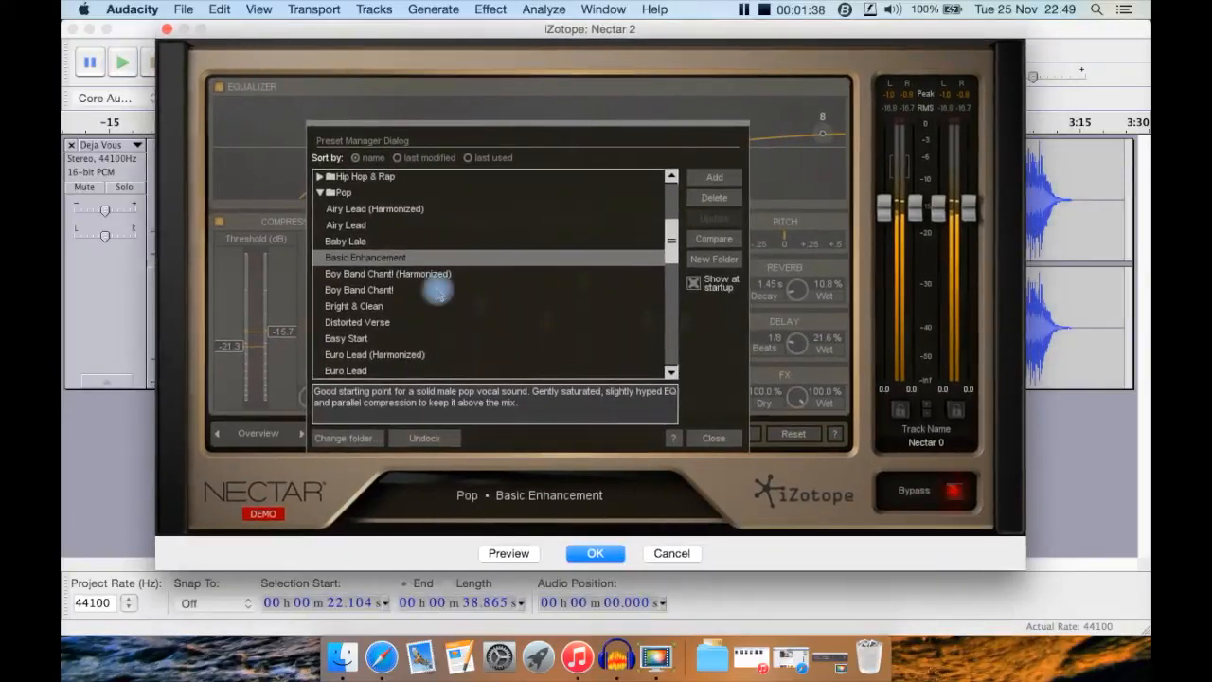
left_click(594, 553)
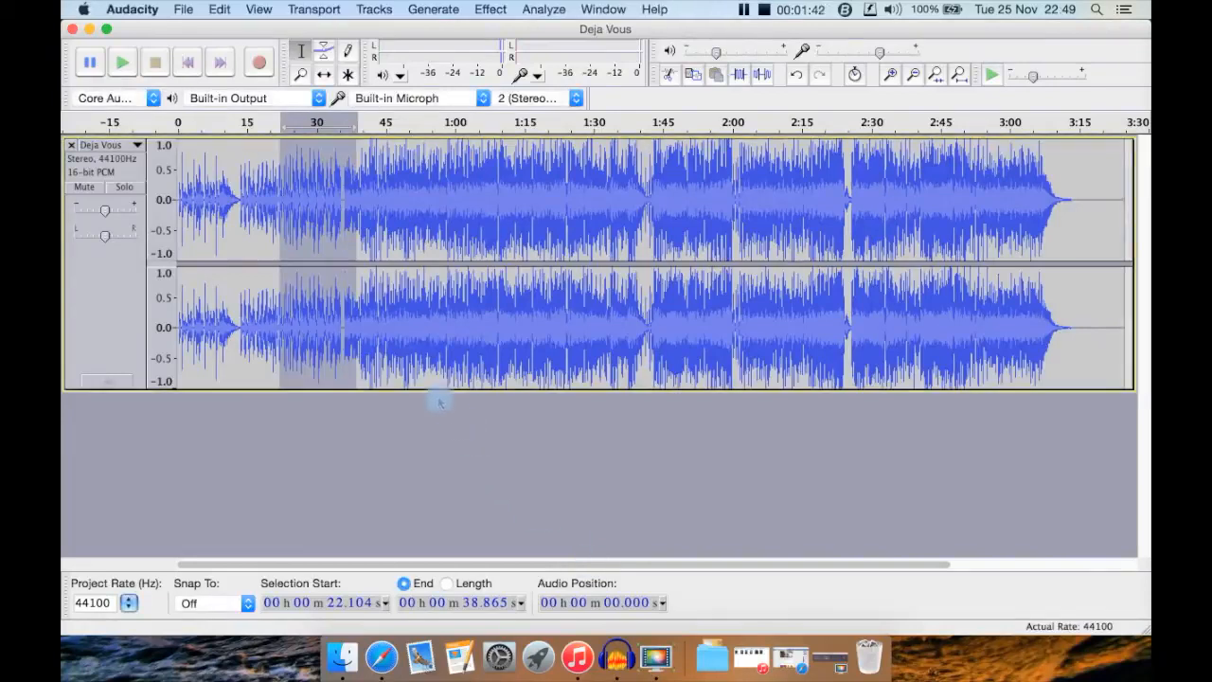
left_click(123, 64)
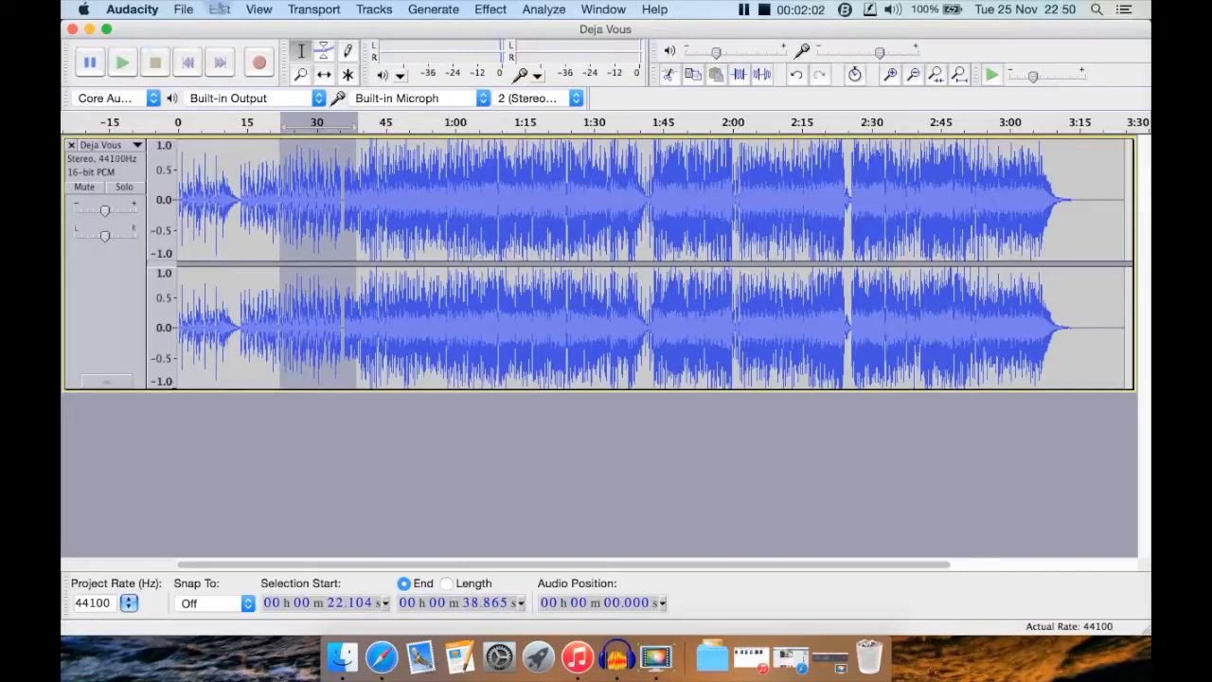
Undo the applied Nectar 2 effect and play the original selected section for comparison
left_click(219, 9)
left_click(230, 29)
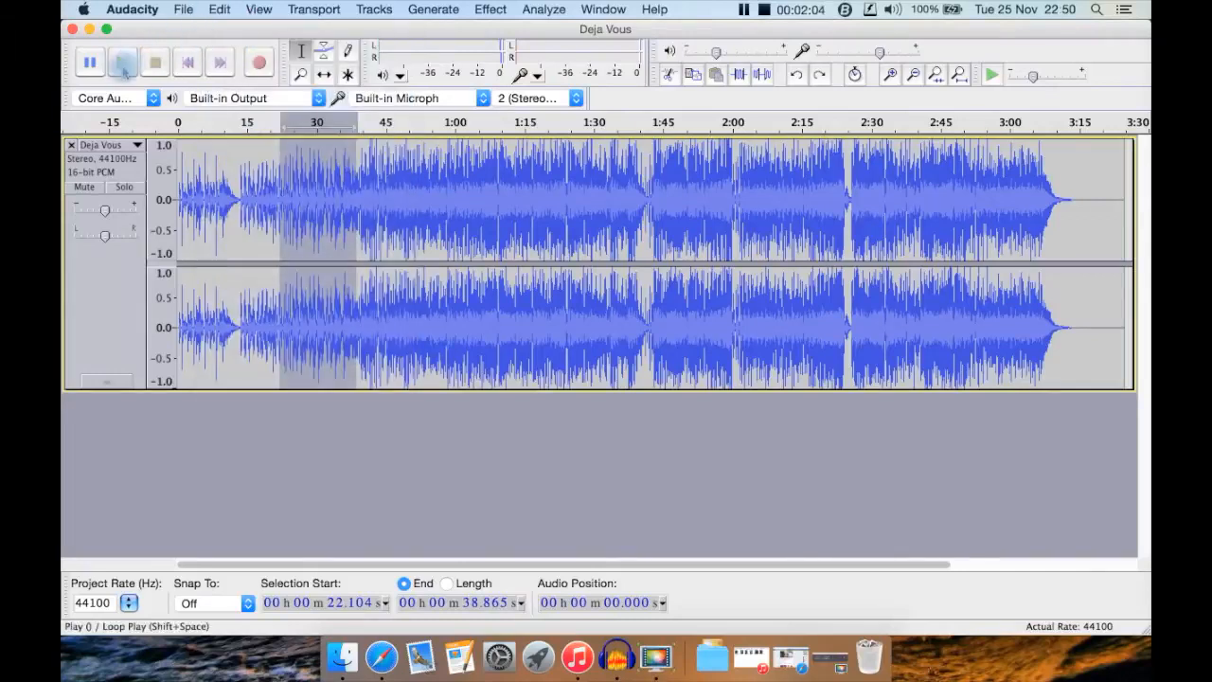
left_click(124, 67)
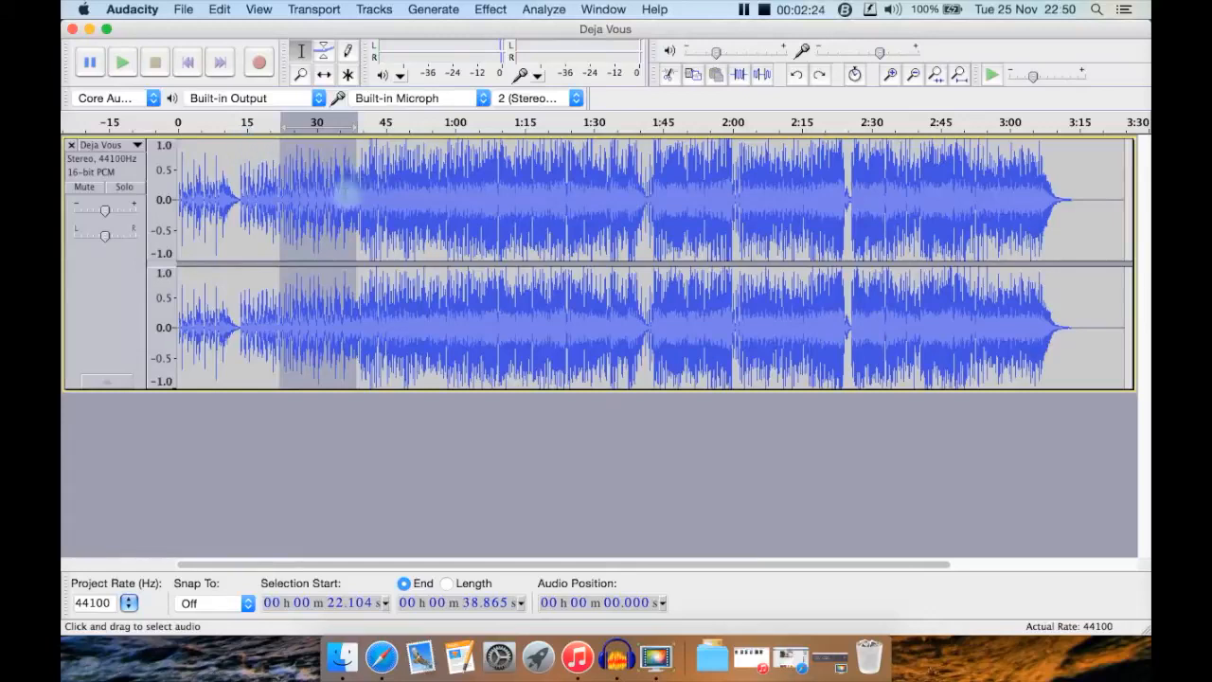
Reopen the iZotope: Nectar 2 effect for the selected section and turn off Bypass
left_click(492, 9)
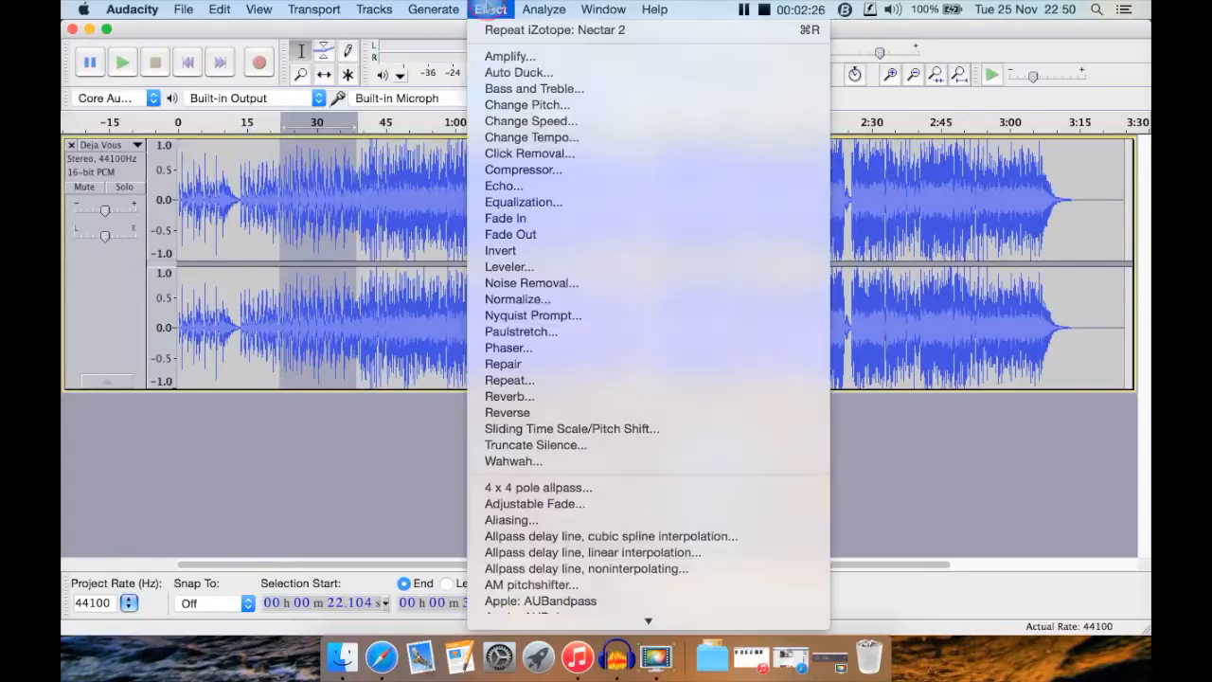
scroll(648, 374, "down", 20)
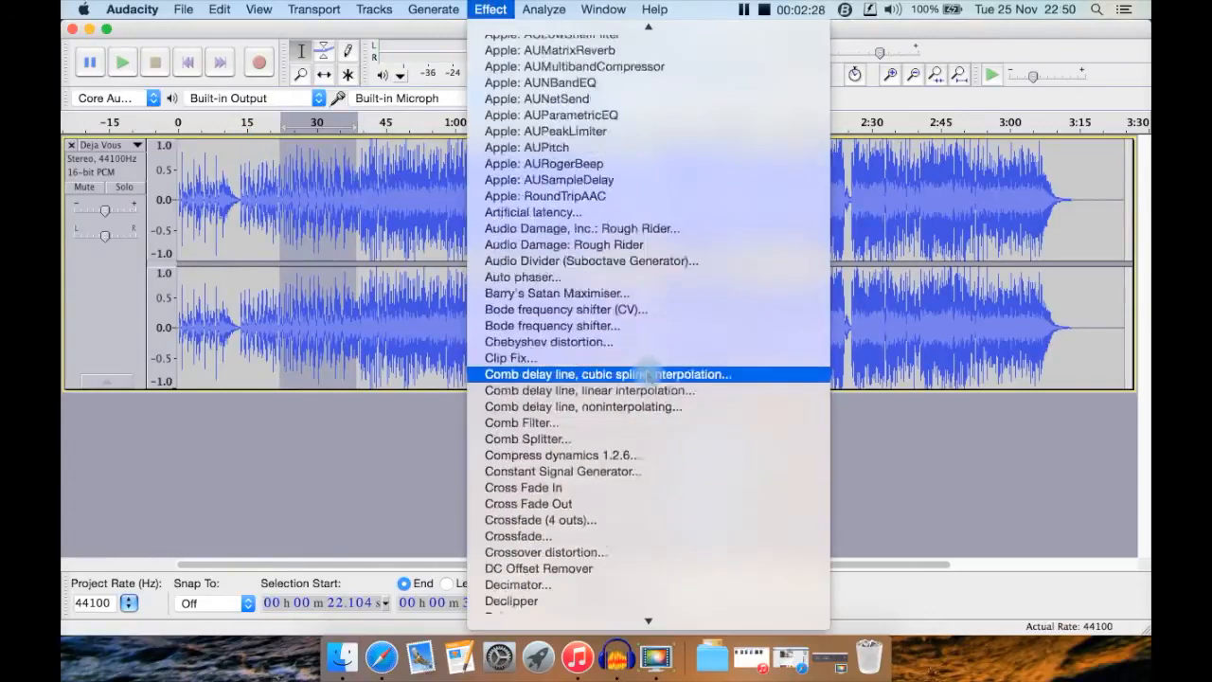
scroll(648, 377, "down", 17)
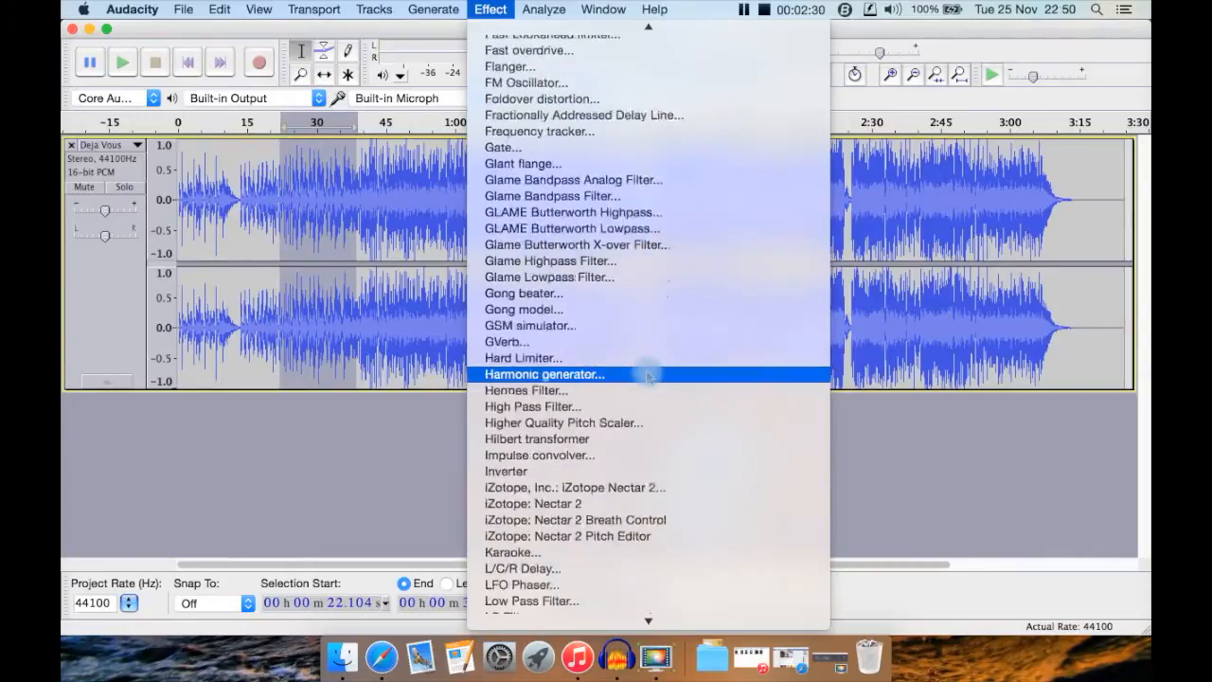
left_click(632, 196)
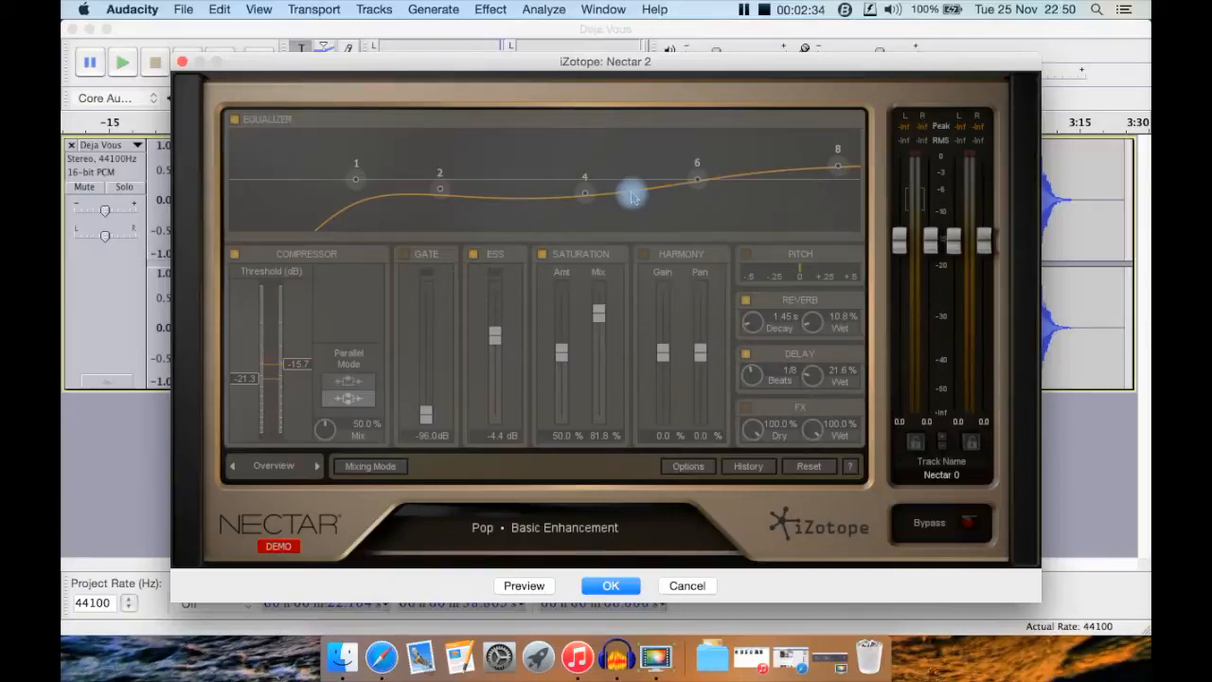
left_click(975, 529)
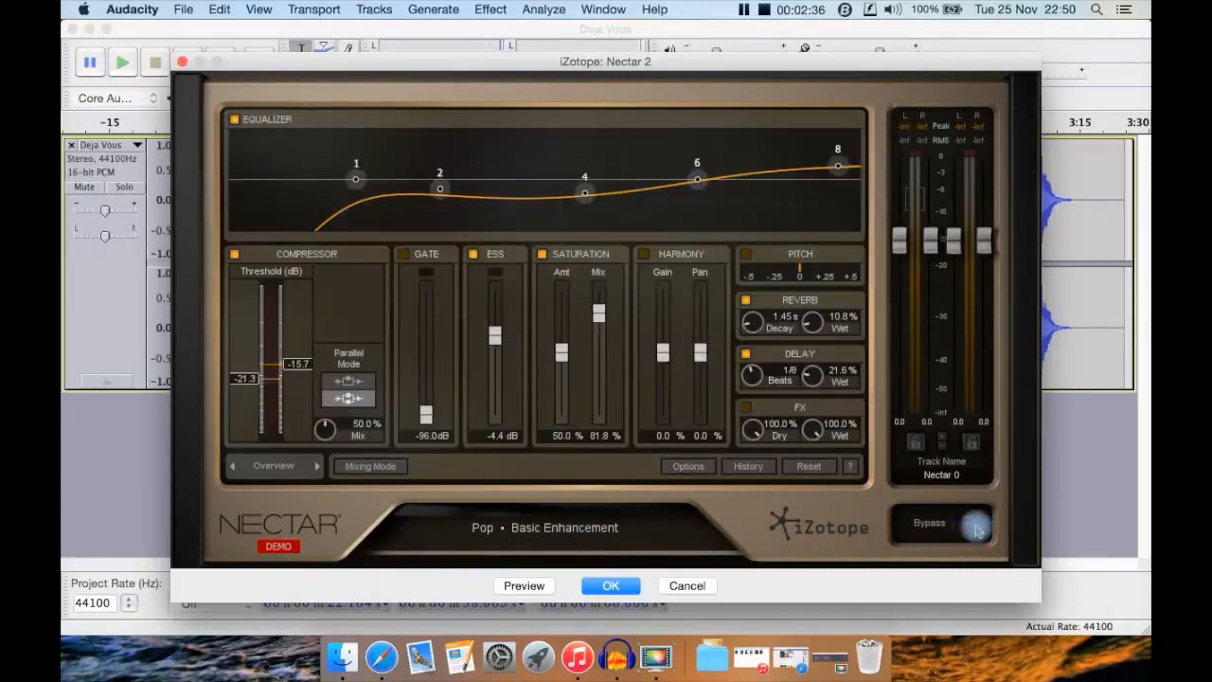
Load the Pop preset Girl Power (Harmonized) and close the preset manager
left_click(582, 531)
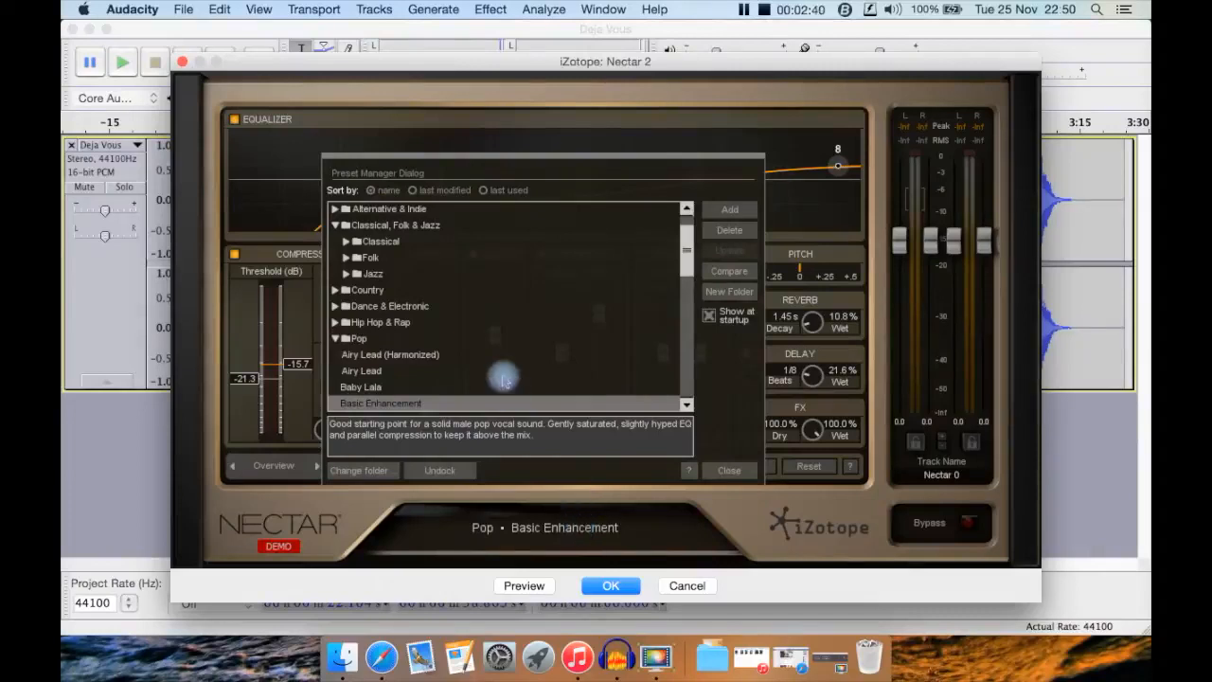
scroll(503, 379, "down", 4)
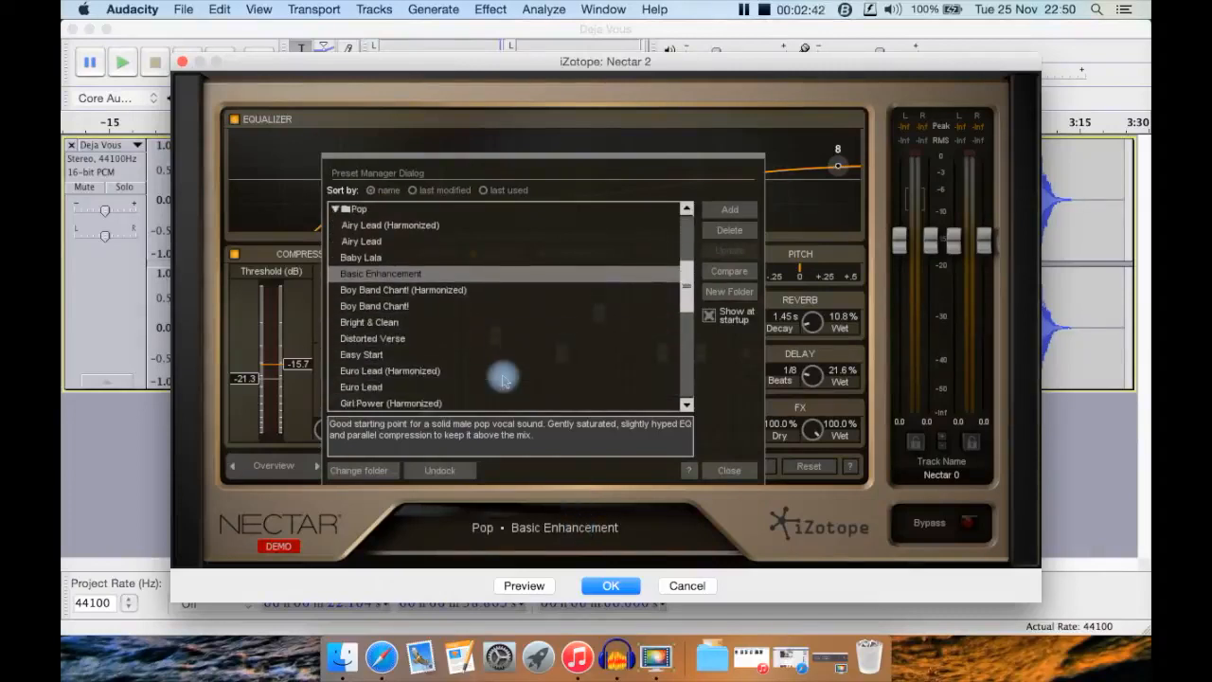
scroll(503, 379, "down", 2)
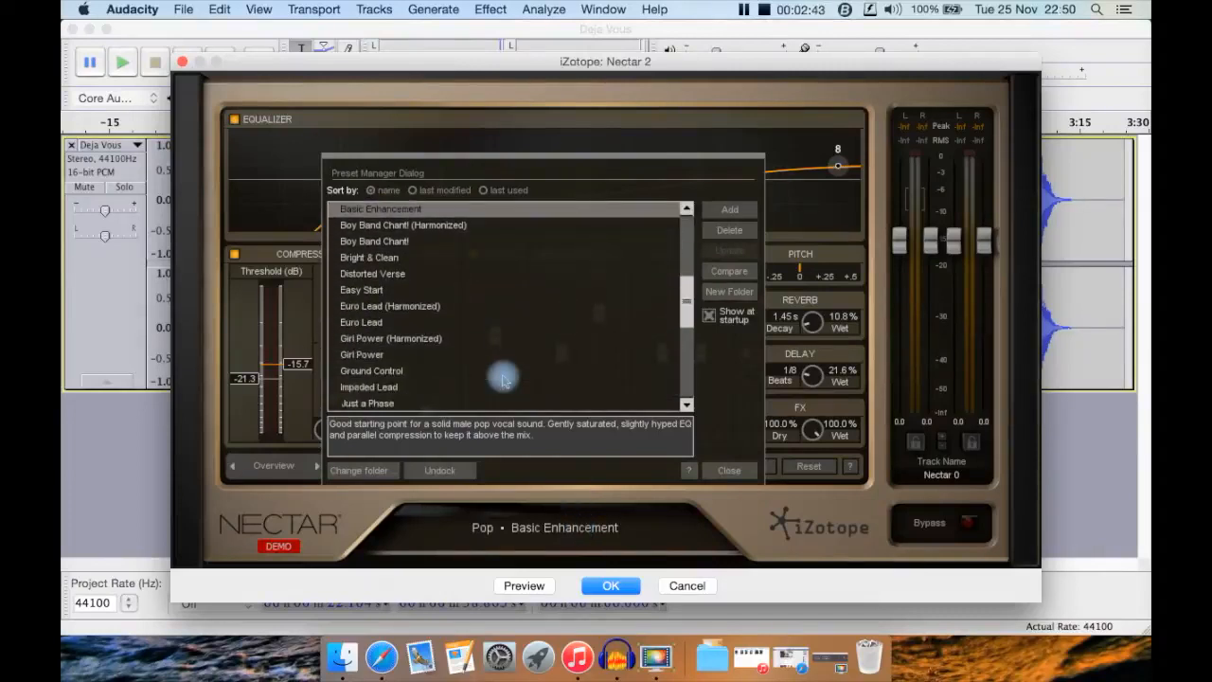
left_click(424, 339)
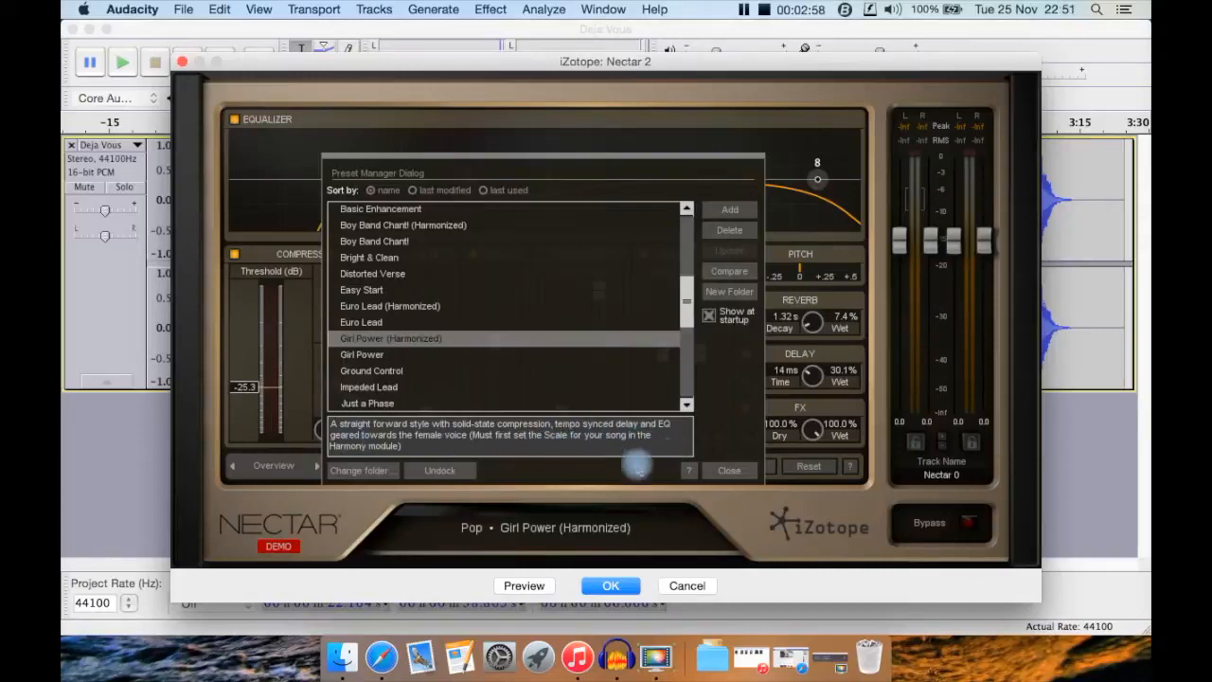
left_click(738, 471)
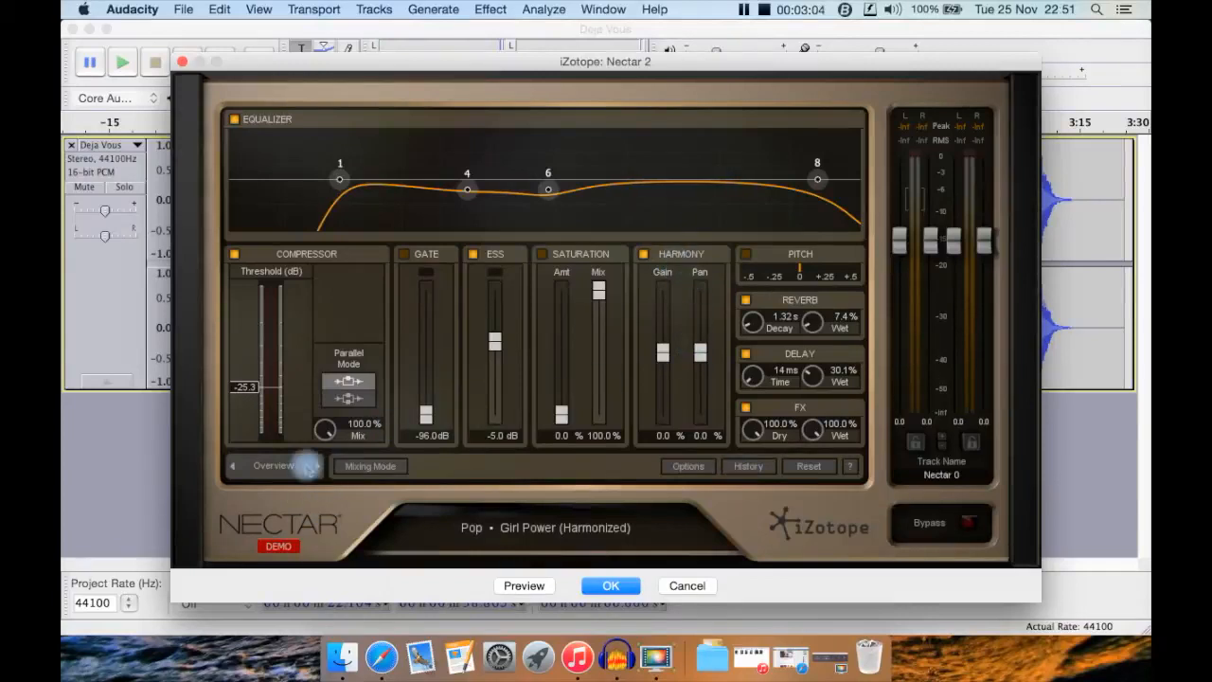
In the Advanced view's Harmony module, lower the high-frequency EQ node to about -7.2 dB at 7022 Hz and lower the low-frequency node
left_click(313, 465)
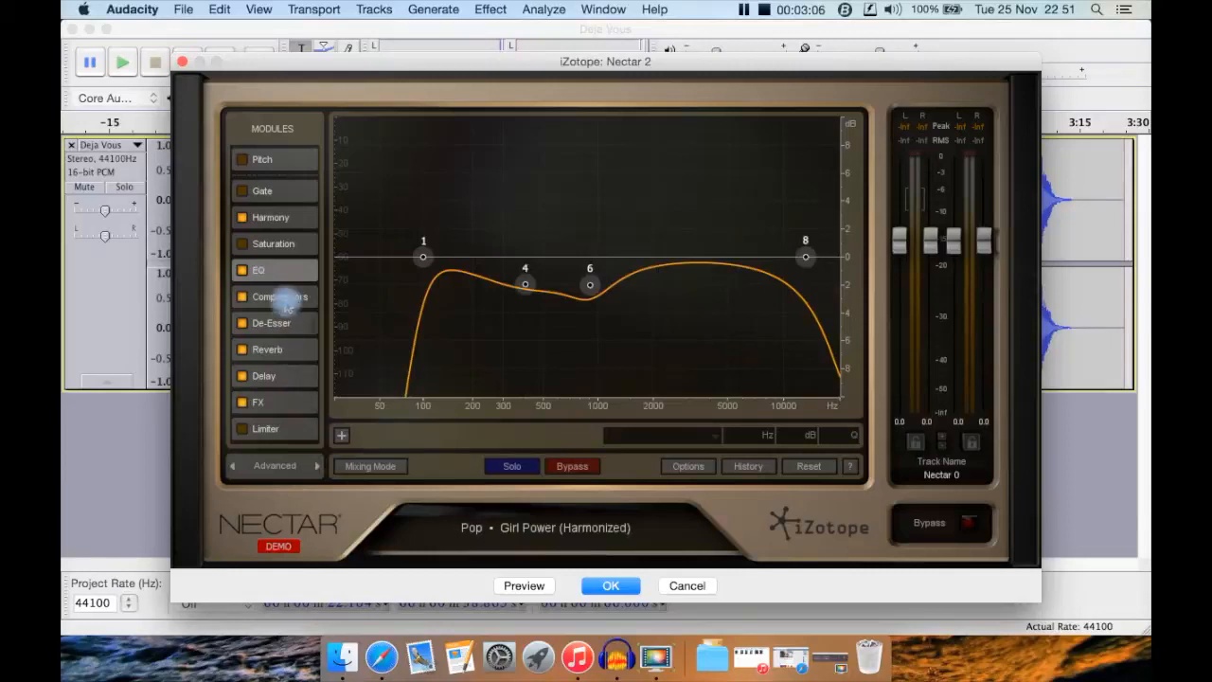
left_click(290, 219)
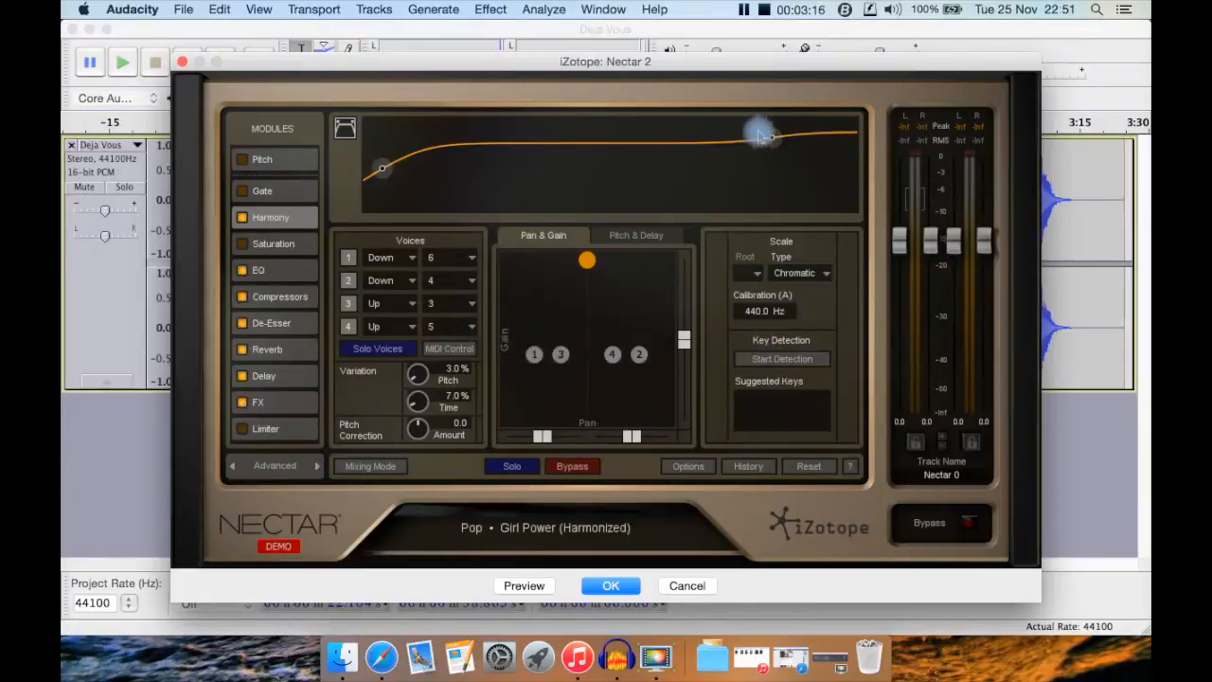
left_click_drag(769, 138, 775, 154)
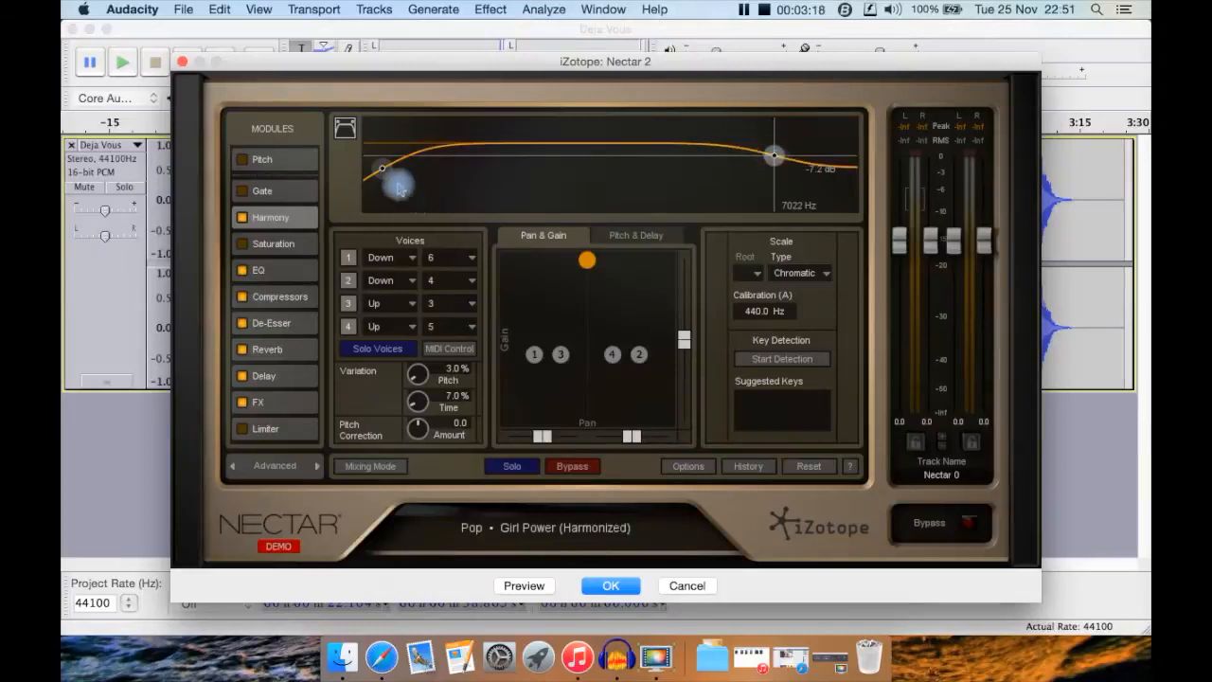
left_click_drag(382, 170, 385, 186)
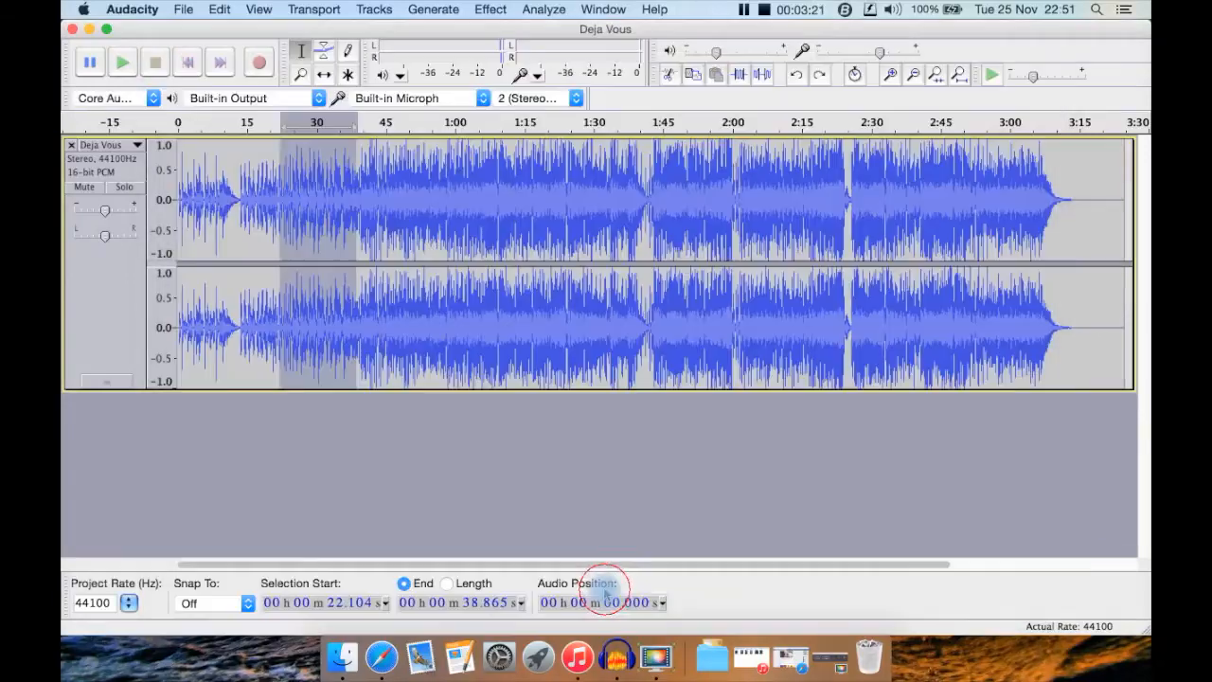
Apply the adjusted Girl Power (Harmonized) settings to the selected section and play the result
left_click(607, 587)
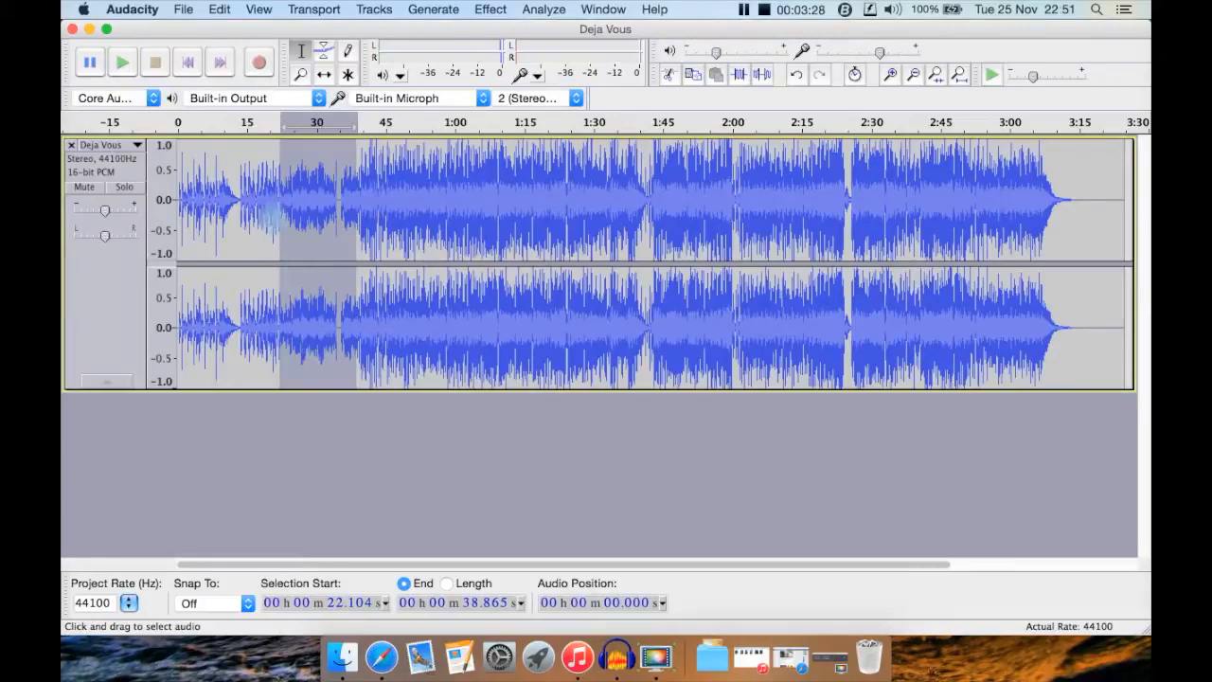
left_click(126, 62)
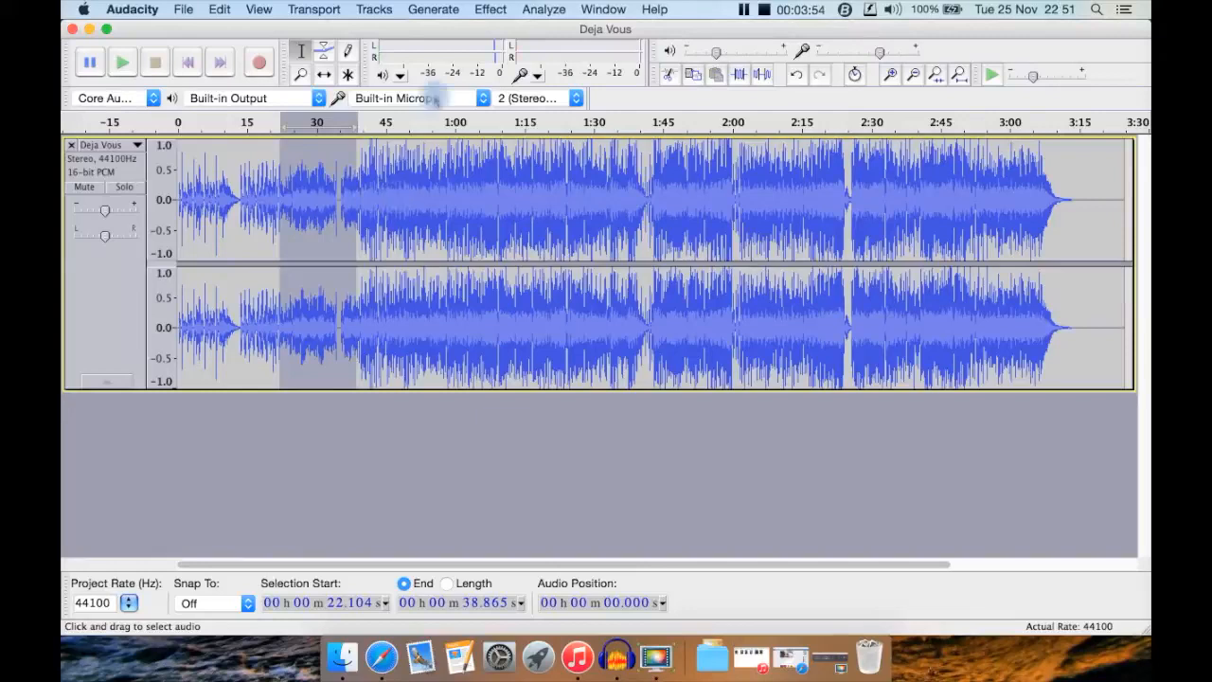
Reopen the iZotope: Nectar 2 effect for the selected section and switch it from the Advanced view to the Overview
left_click(491, 8)
scroll(599, 290, "down", 20)
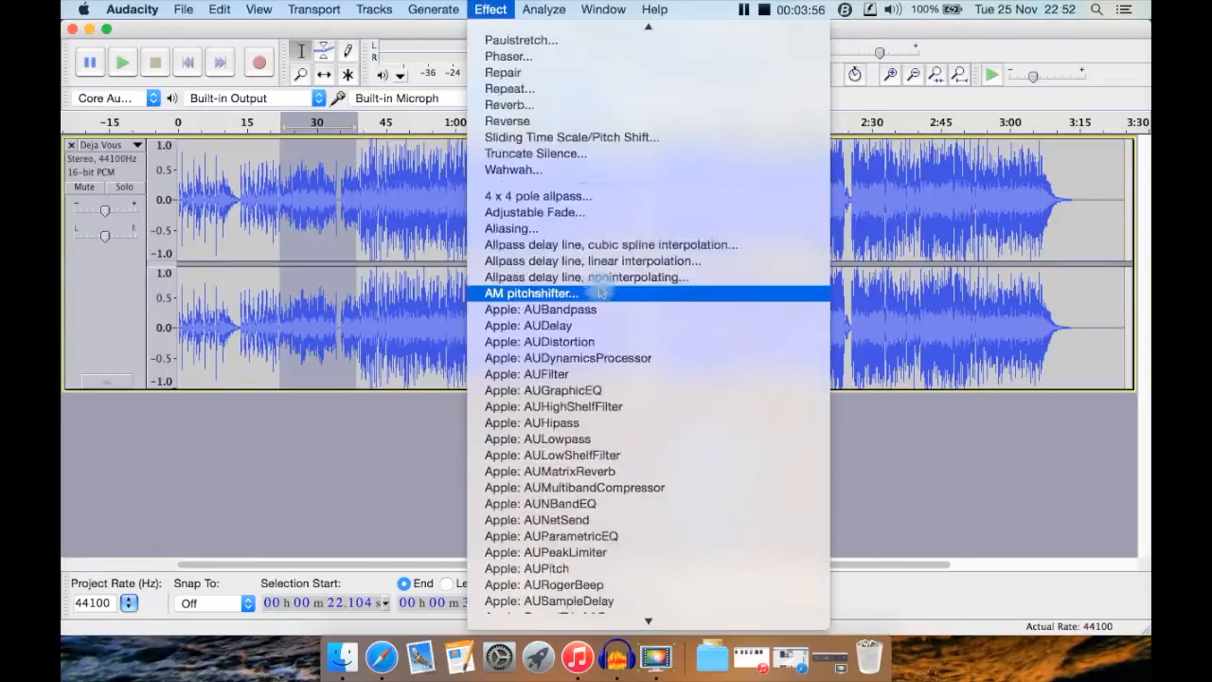
scroll(600, 291, "down", 20)
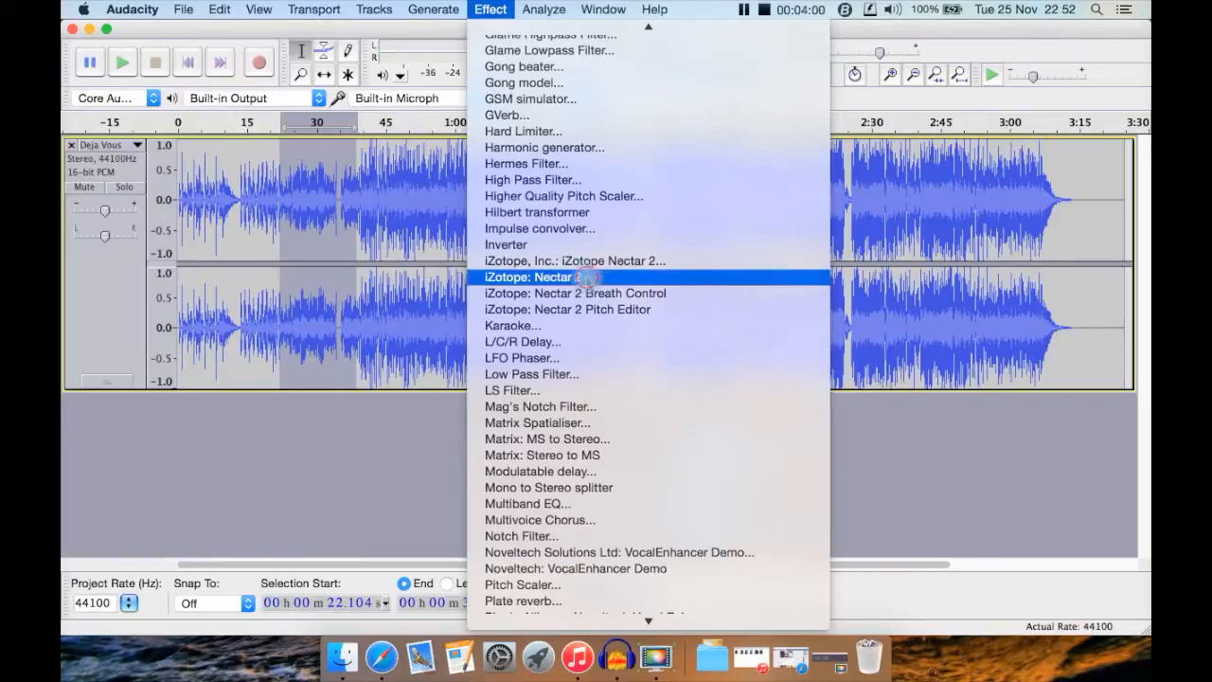
left_click(587, 276)
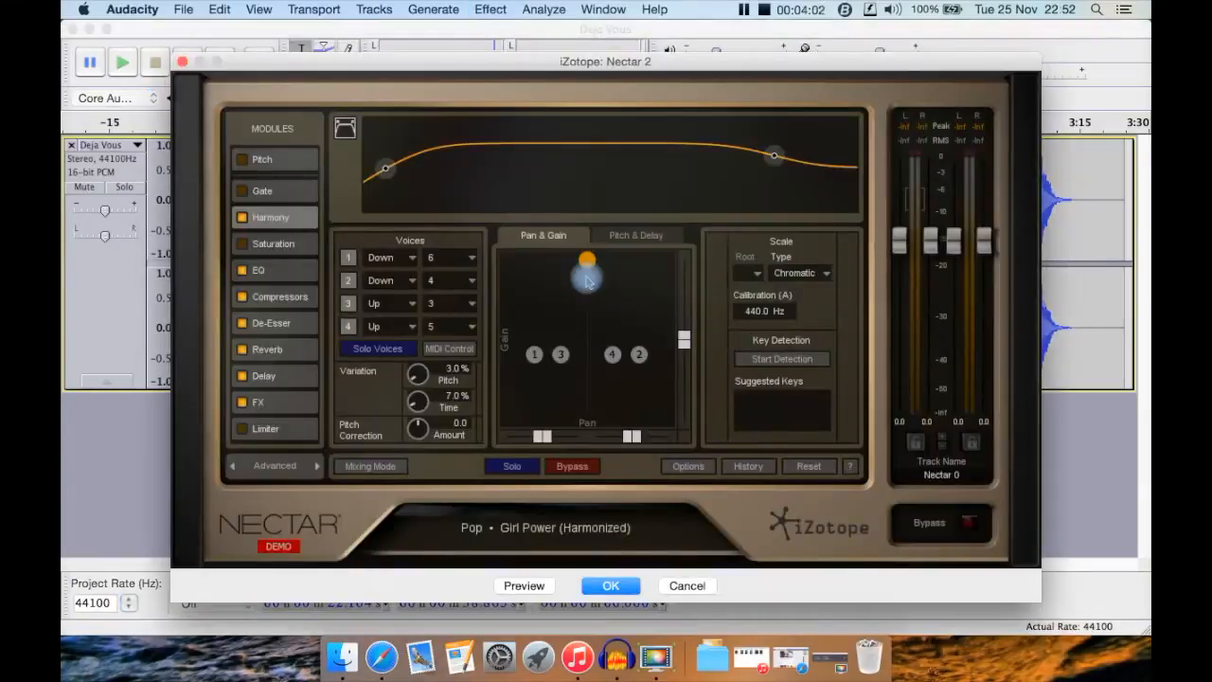
left_click(240, 466)
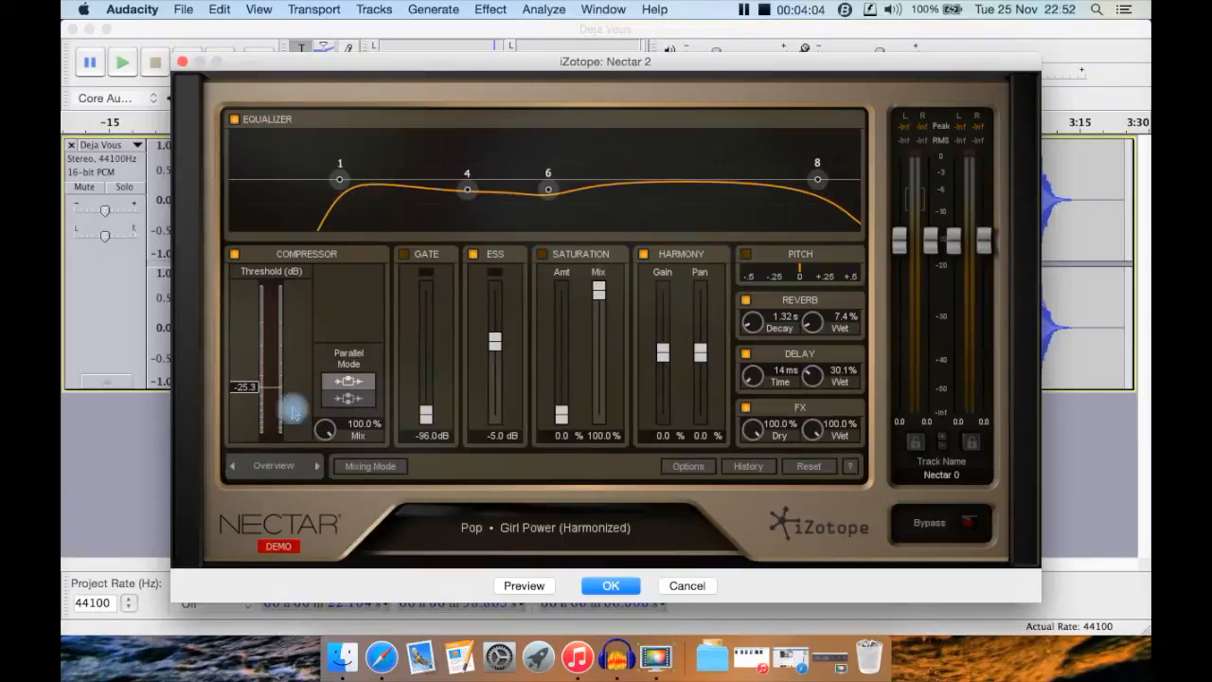
Load the Pop preset Robo Goddess, close the preset manager and apply the effect to the selected section
left_click(511, 526)
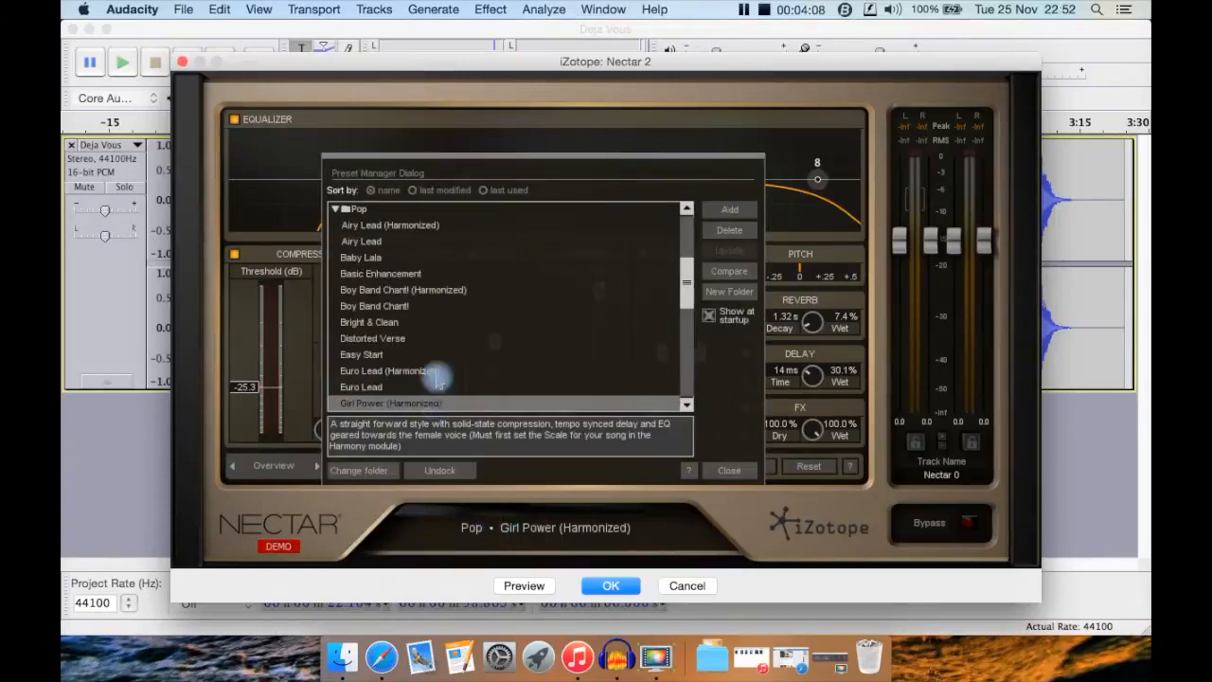
scroll(450, 336, "down", 10)
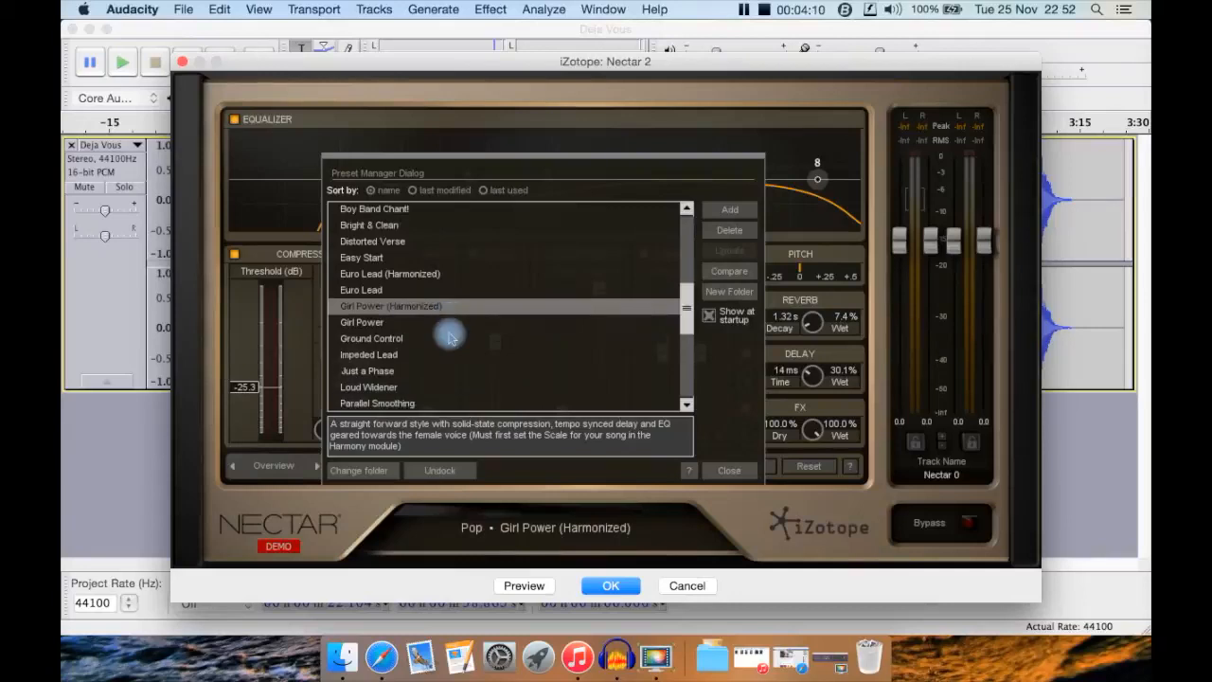
scroll(449, 336, "down", 4)
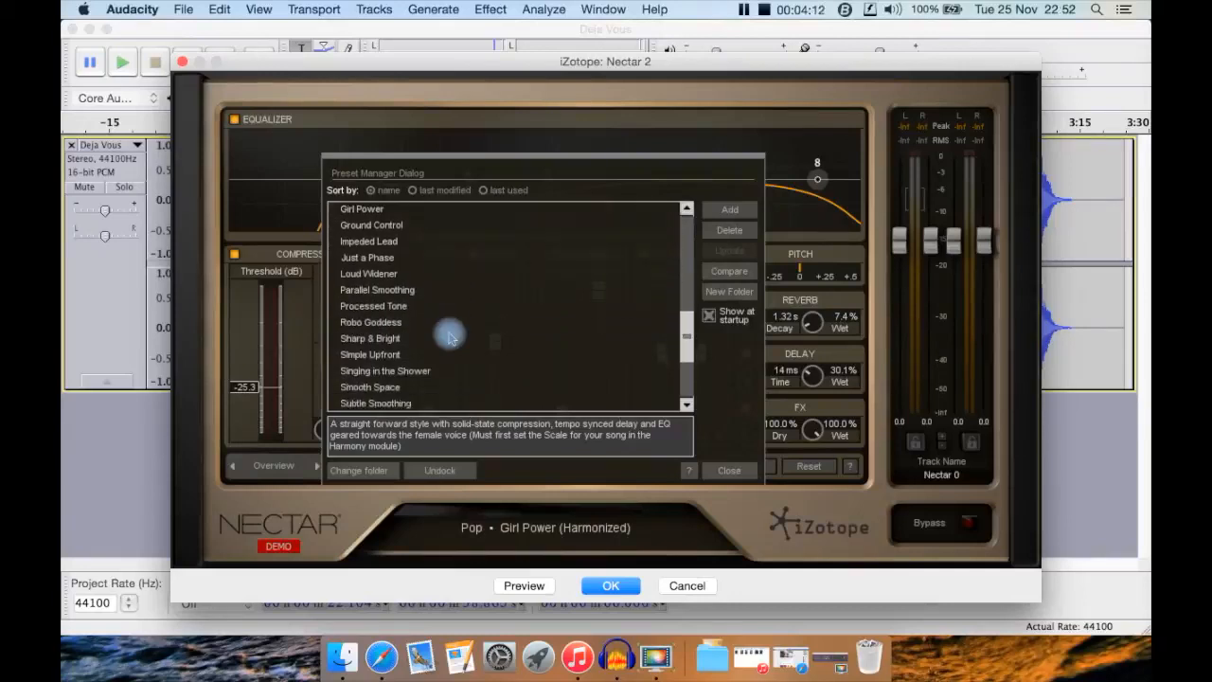
scroll(449, 336, "down", 2)
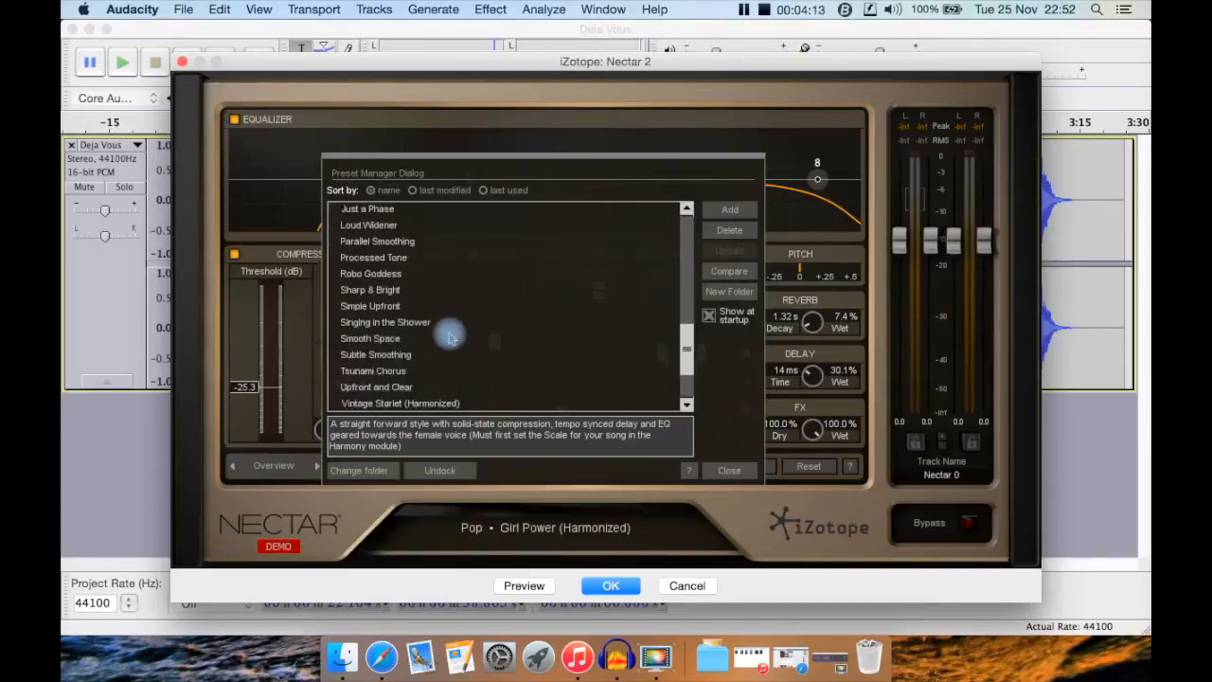
left_click(400, 274)
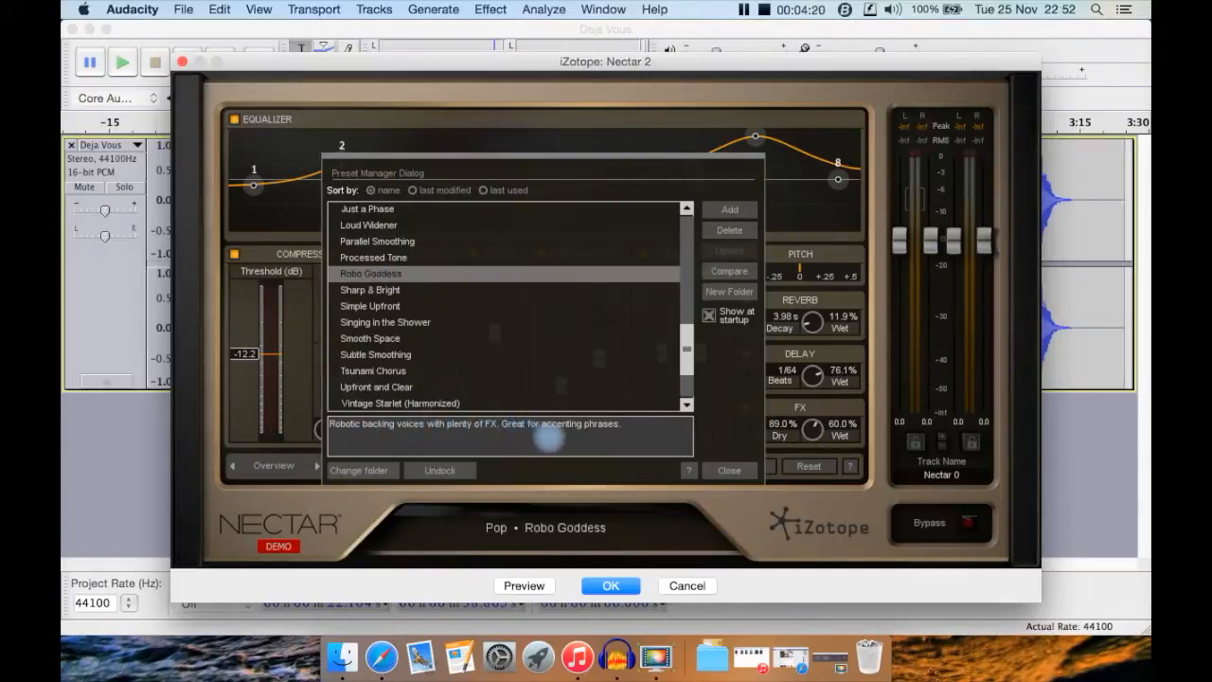
left_click(725, 471)
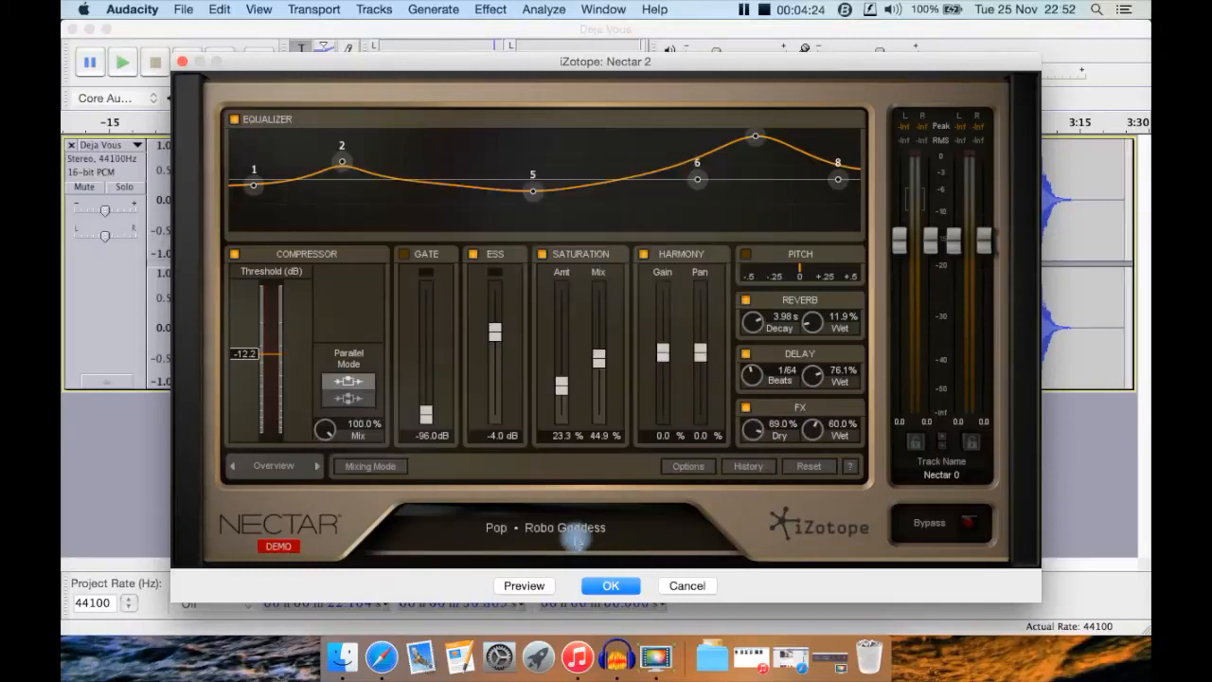
left_click(611, 586)
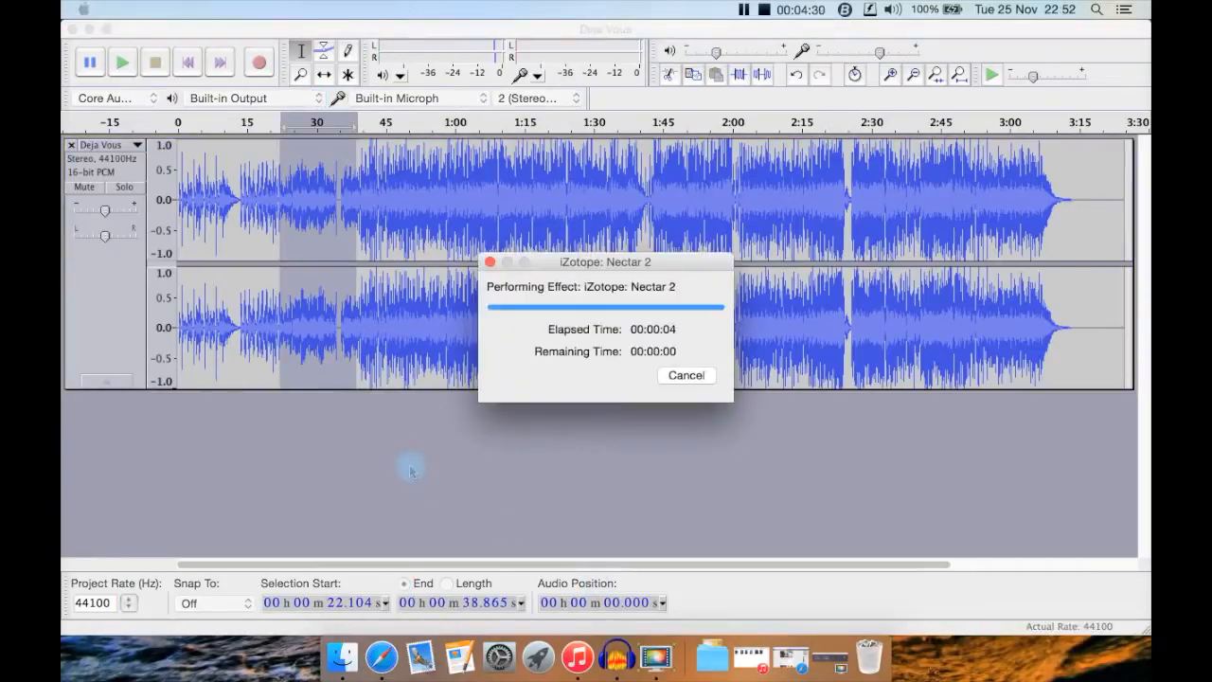
Undo the last two Nectar 2 applications on the selected section
left_click(218, 10)
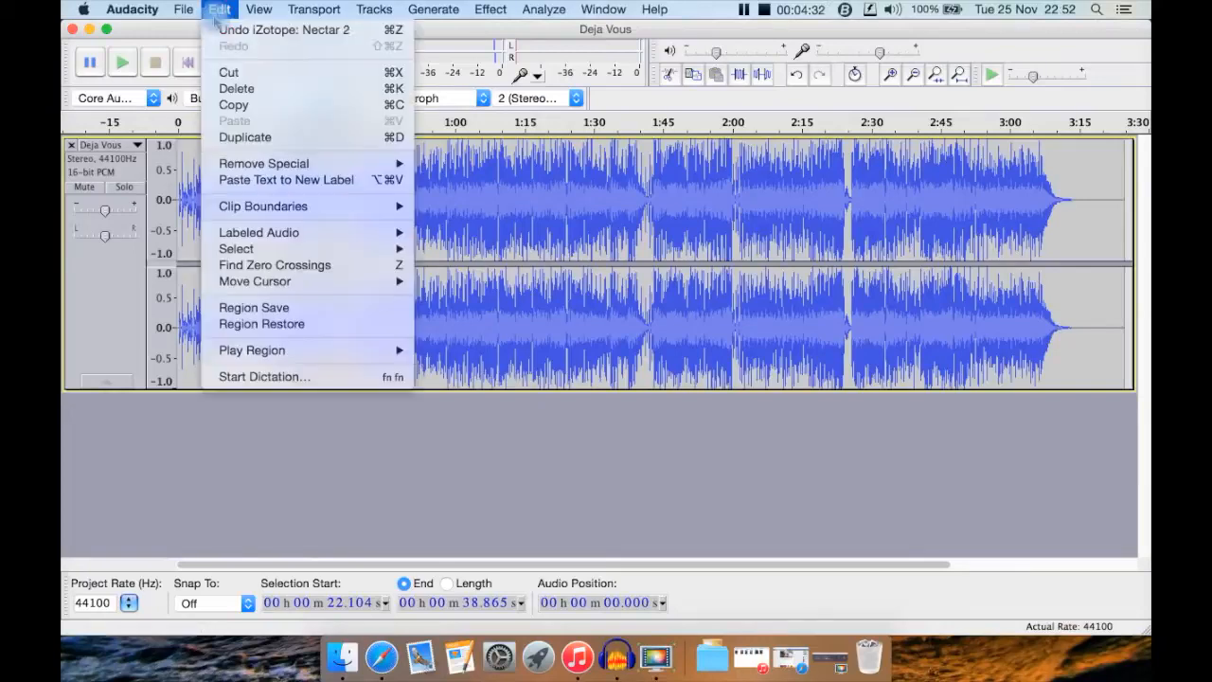
left_click(219, 9)
left_click(219, 9)
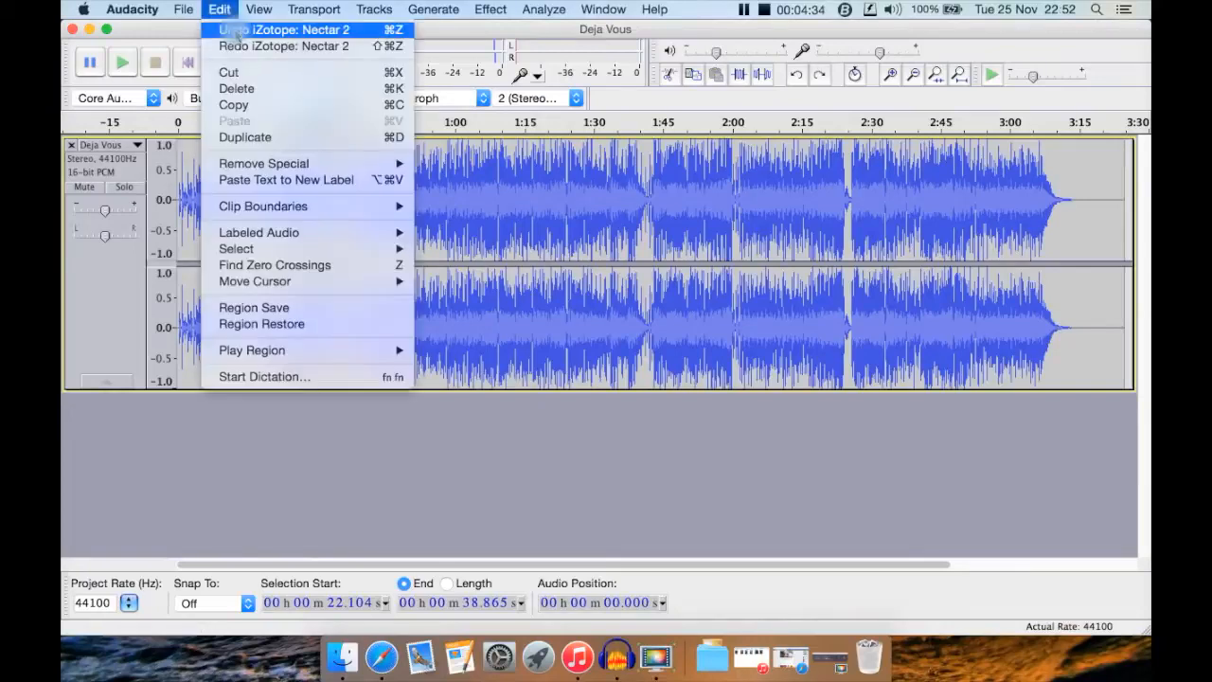
left_click(241, 29)
Apply iZotope: Nectar 2 with the Robo Goddess preset to the unprocessed selected section and play the result
left_click(544, 9)
mouse_move(491, 9)
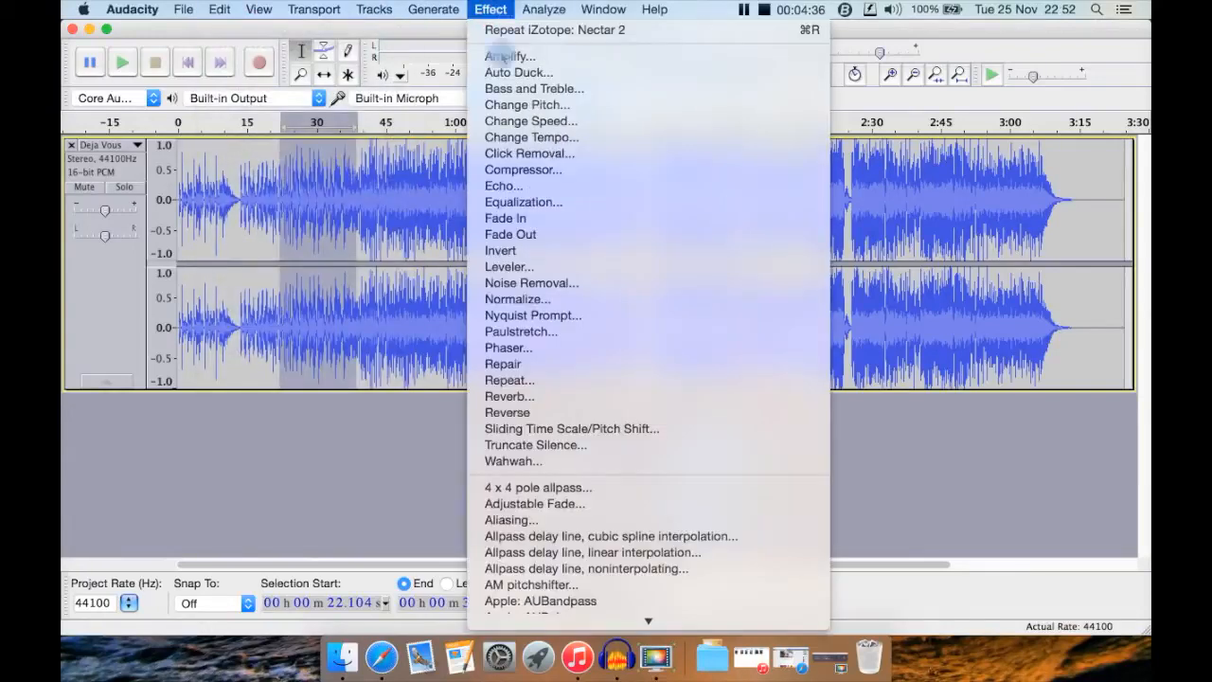
scroll(662, 568, "down", 10)
scroll(662, 568, "down", 15)
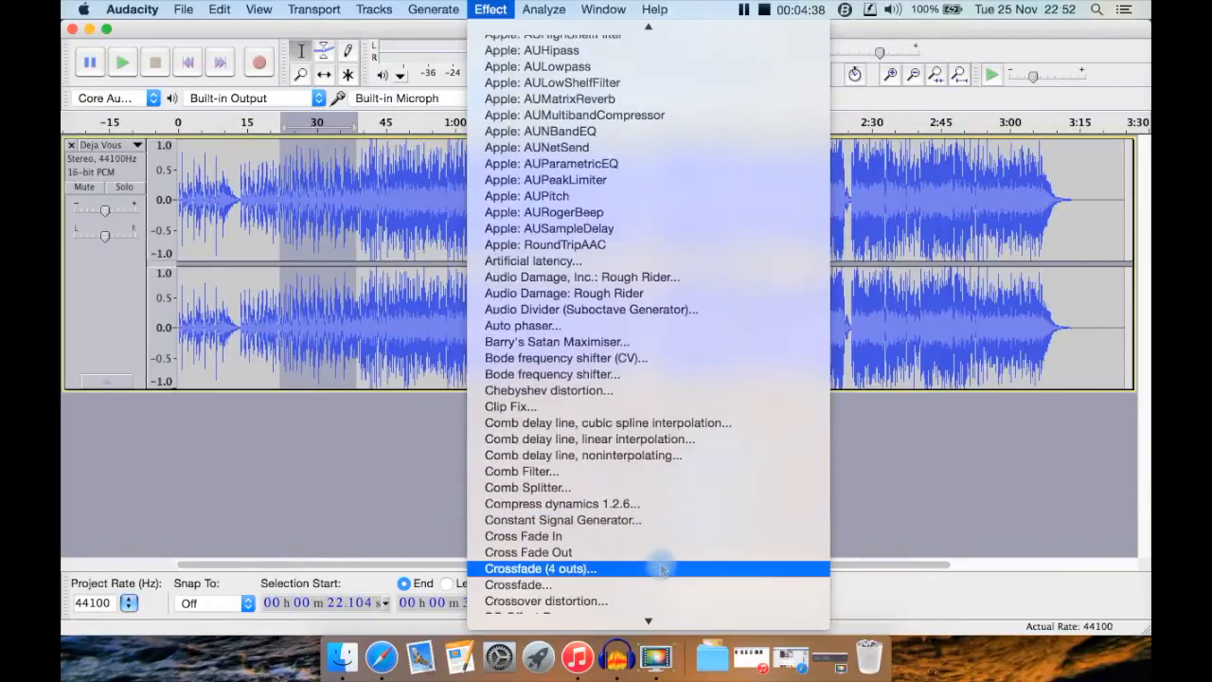
scroll(662, 568, "down", 15)
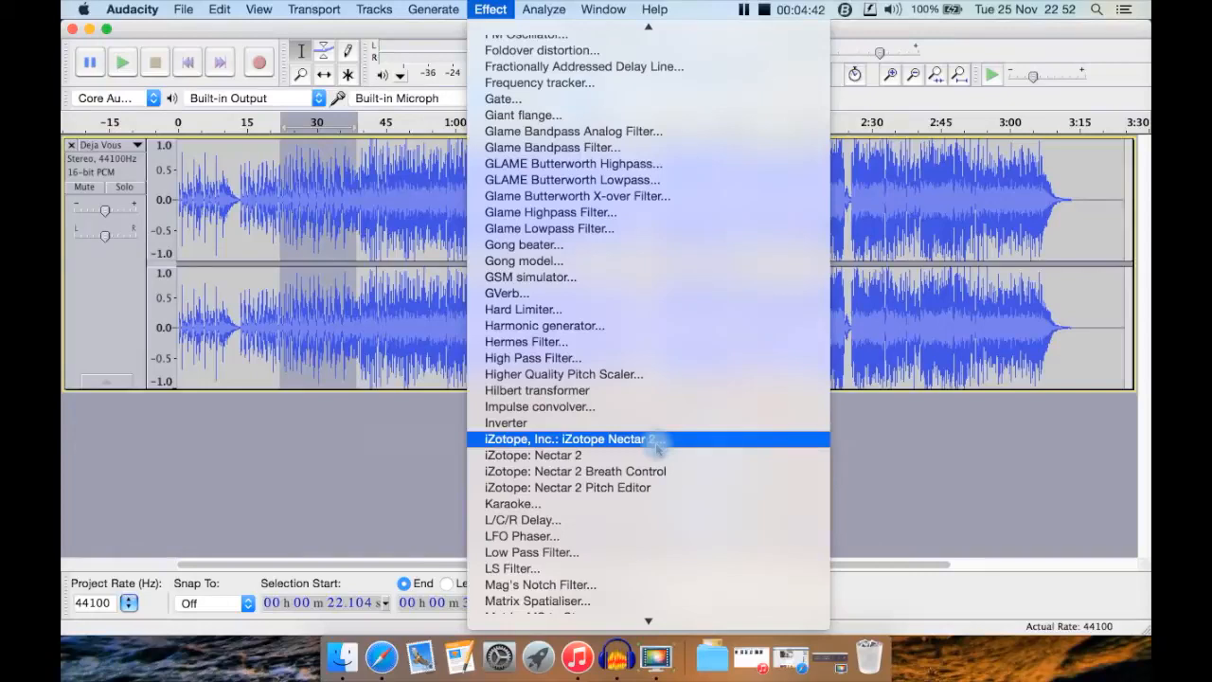
left_click(657, 455)
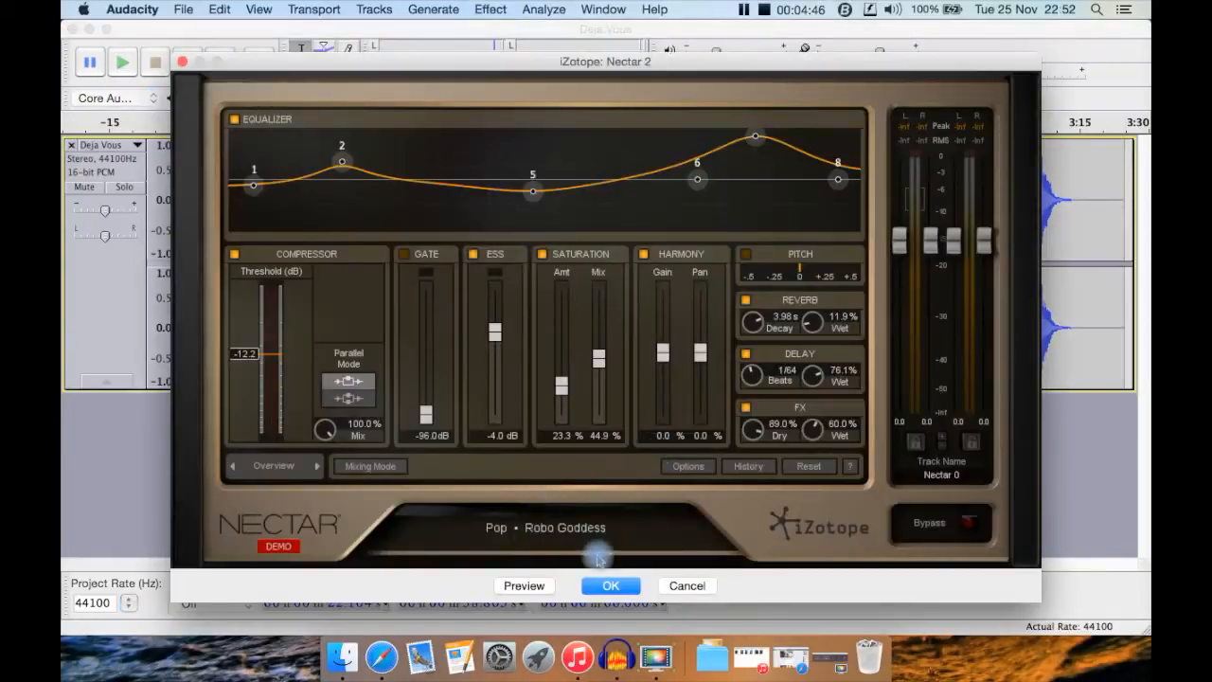
left_click(611, 585)
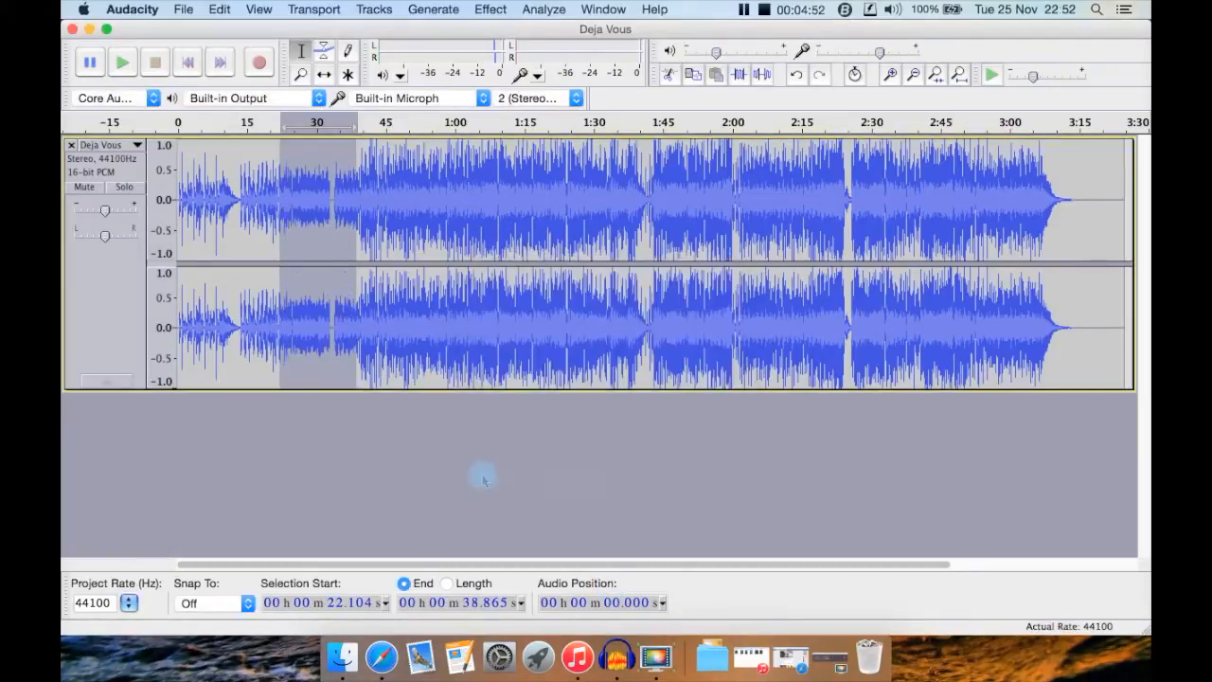
left_click(122, 63)
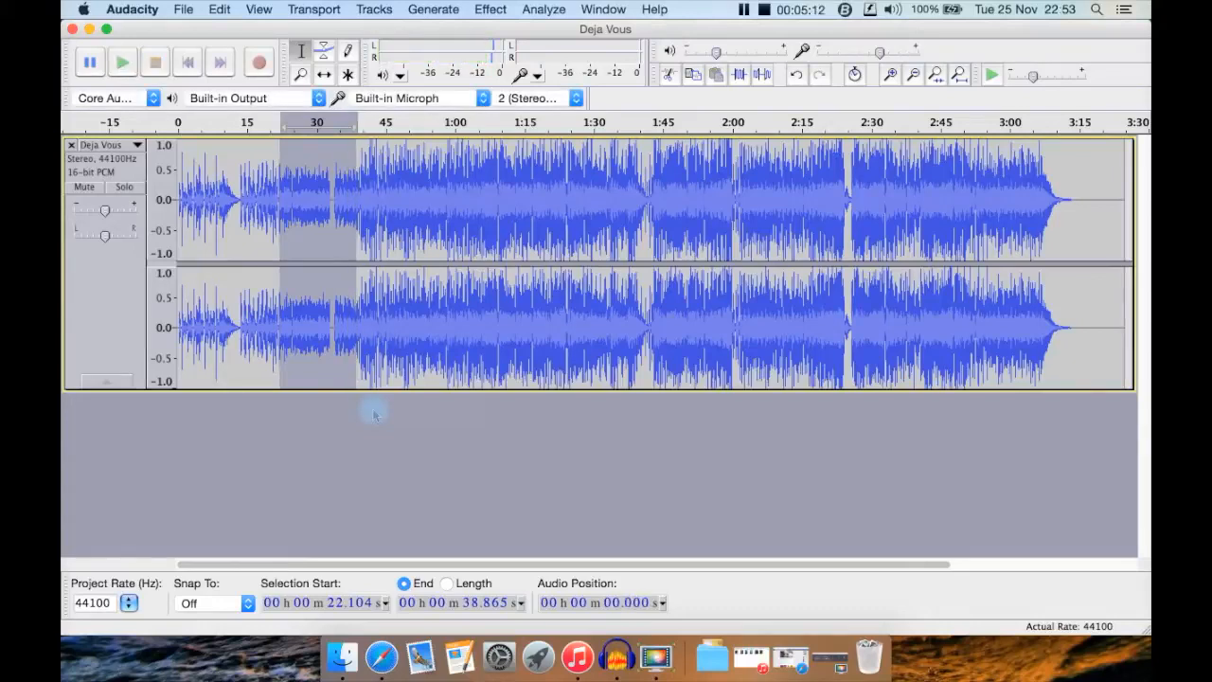
Undo the Robo Goddess application and copy the selected section of Deja Vous
left_click(220, 10)
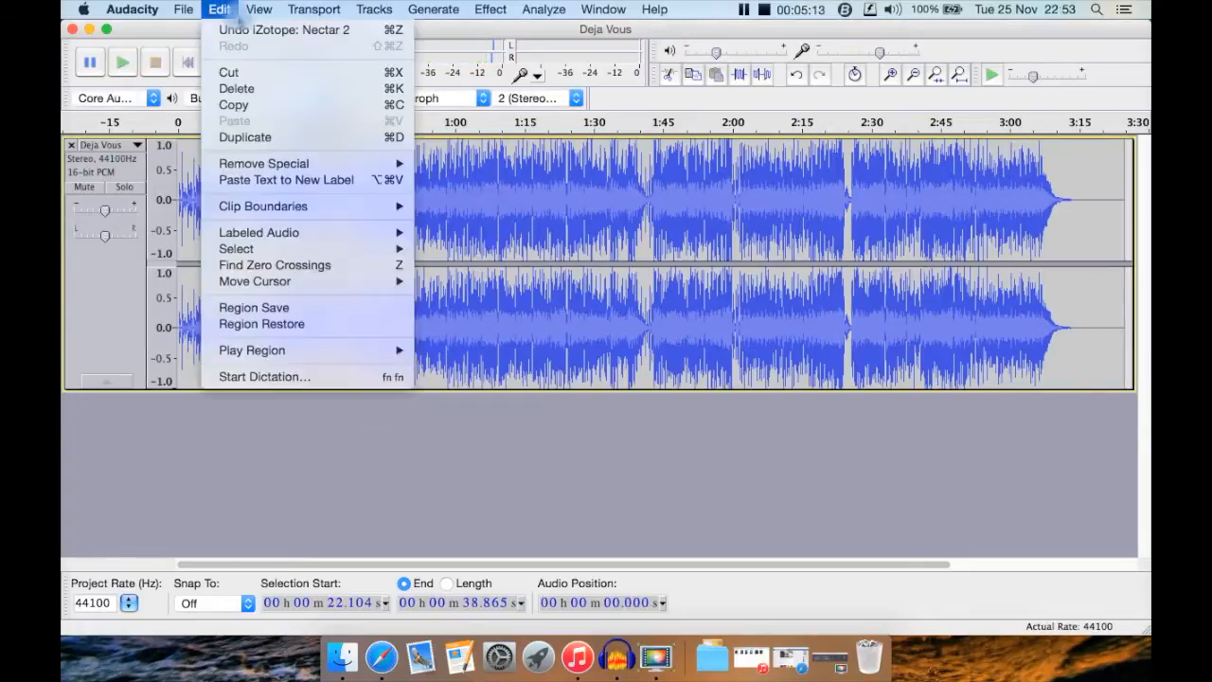
left_click(242, 30)
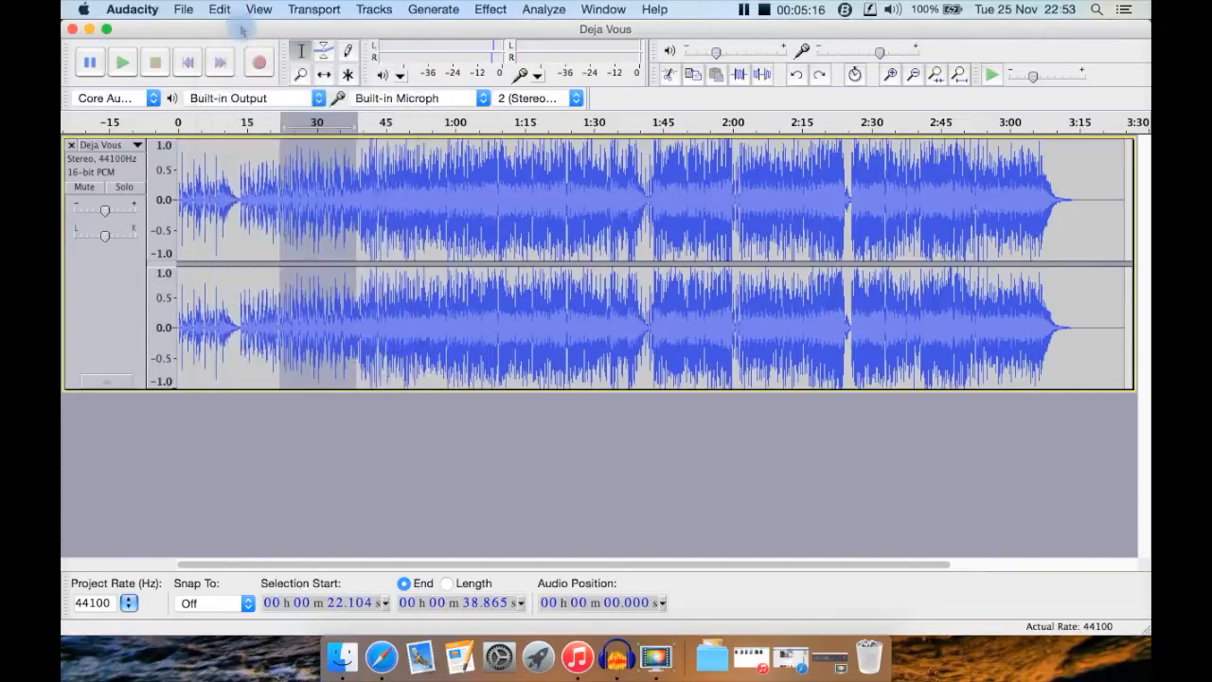
left_click(220, 10)
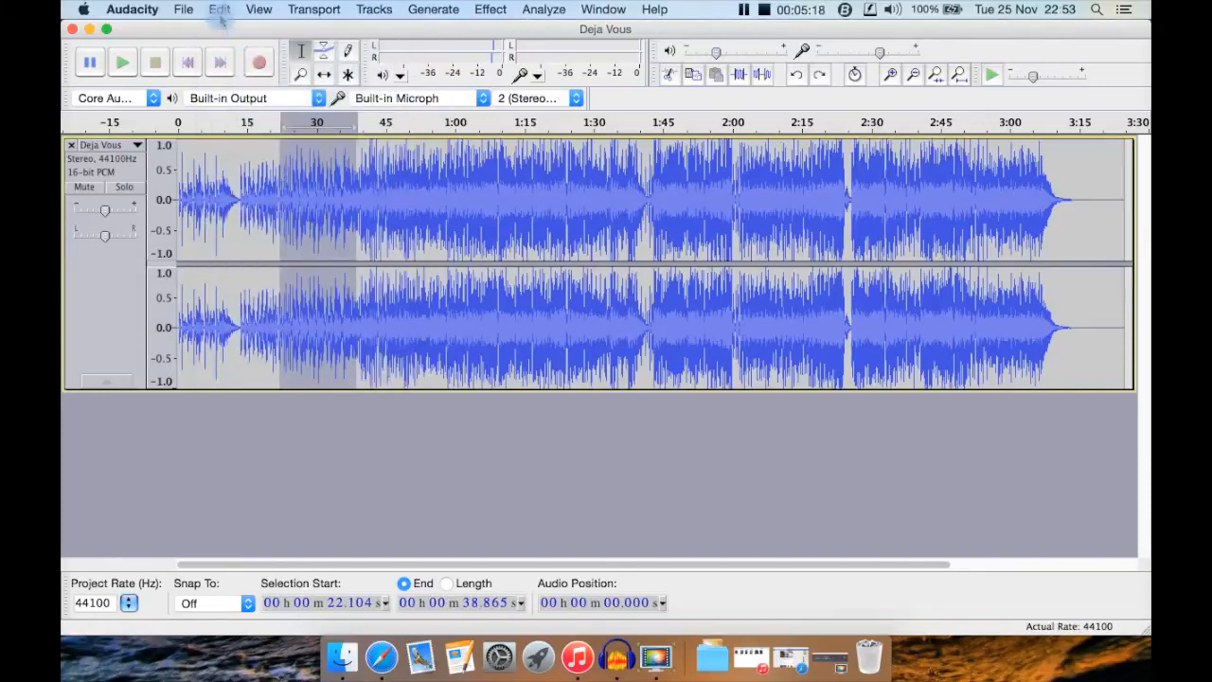
left_click(259, 107)
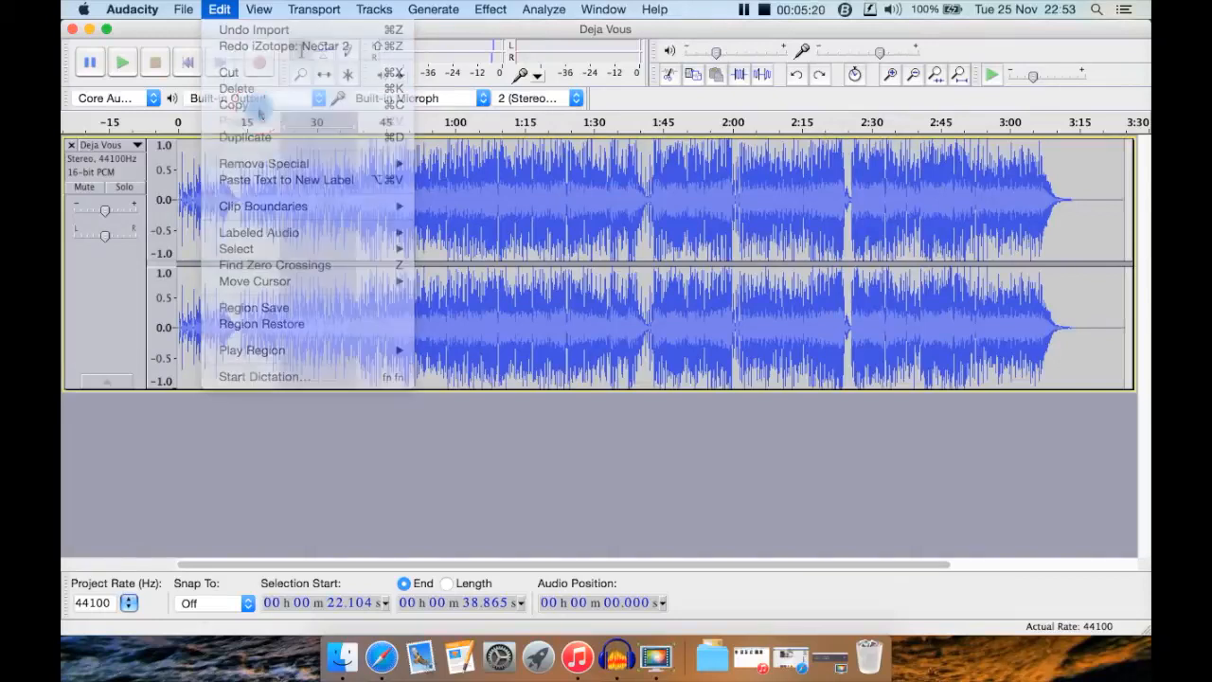
Switch to GarageBand and start a new project from the Empty Project template
key("super+space")
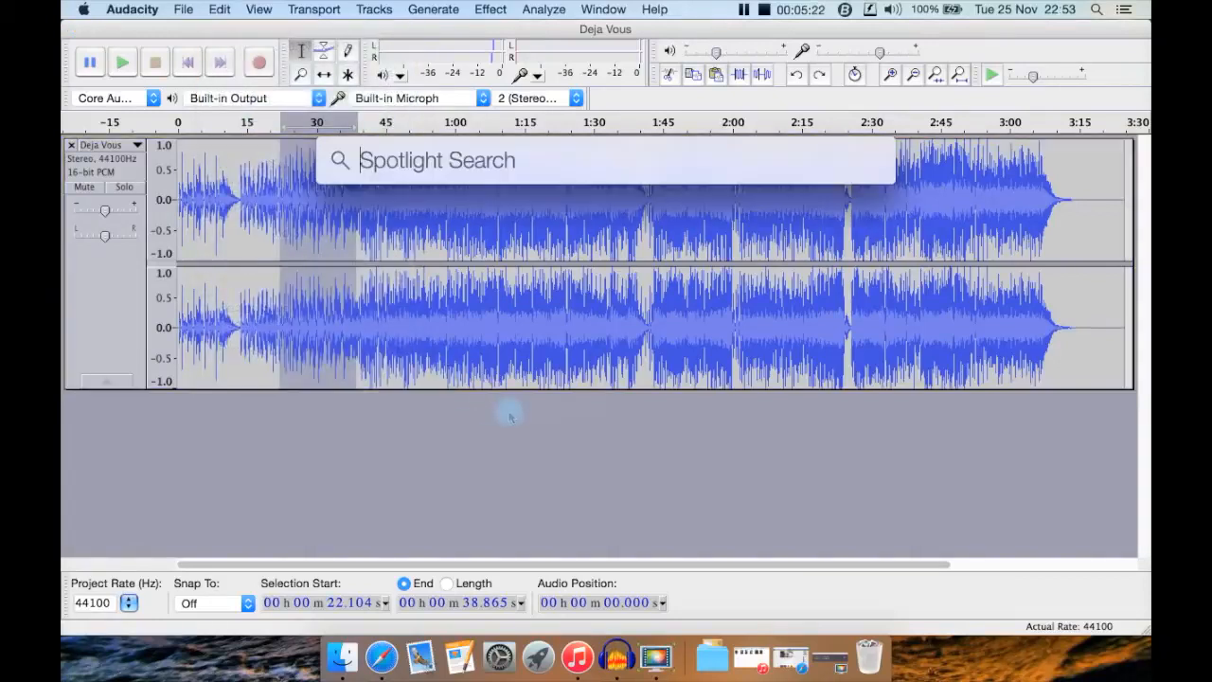
type("gar")
key("Return")
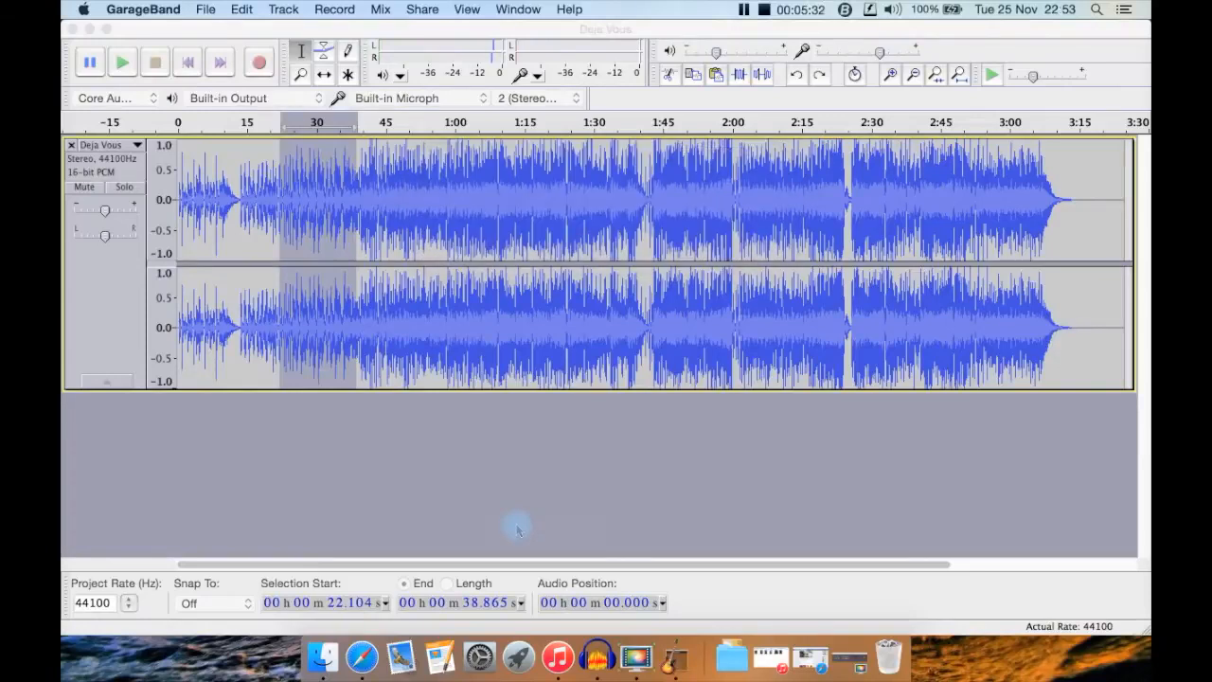
left_click(672, 653)
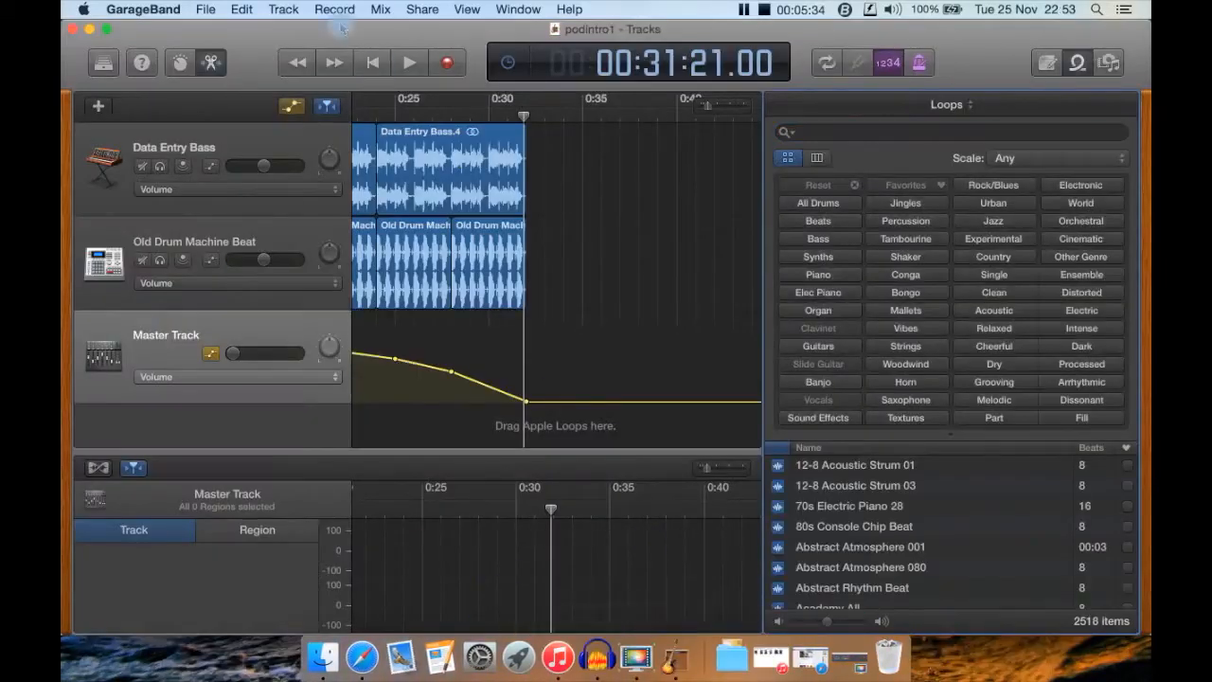
left_click(210, 11)
left_click(225, 30)
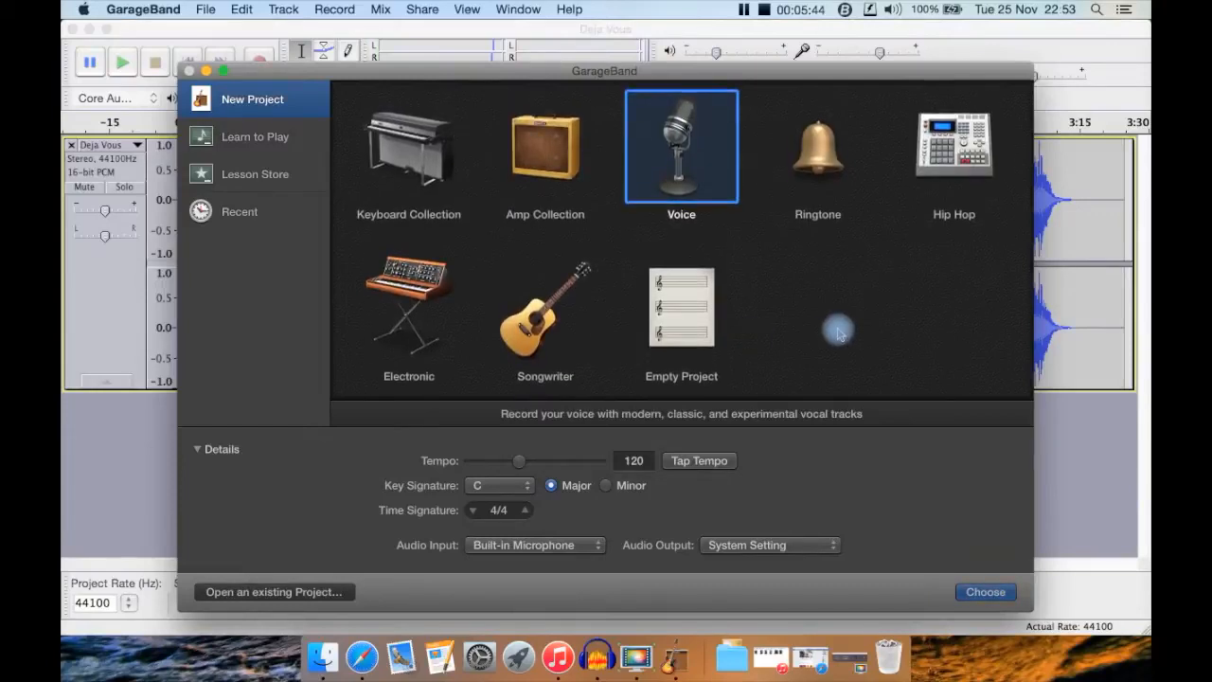
double_click(688, 316)
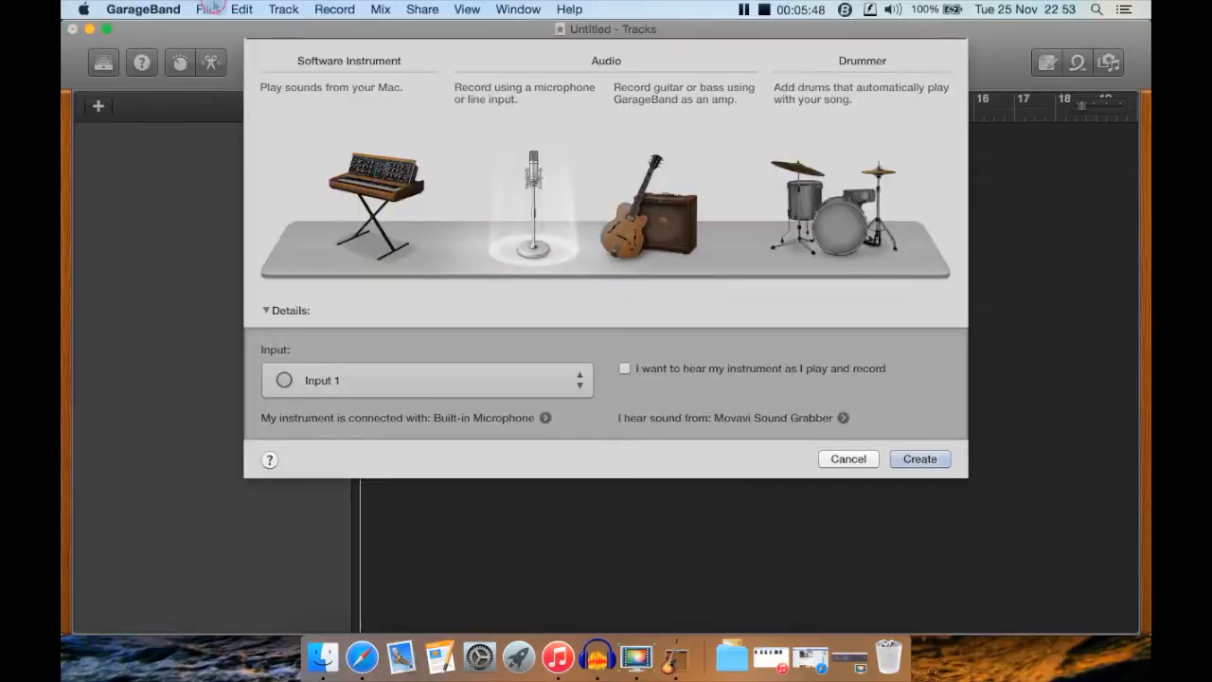
Create an audio track for recording with a microphone or line input in the empty project
left_click(210, 7)
left_click(482, 51)
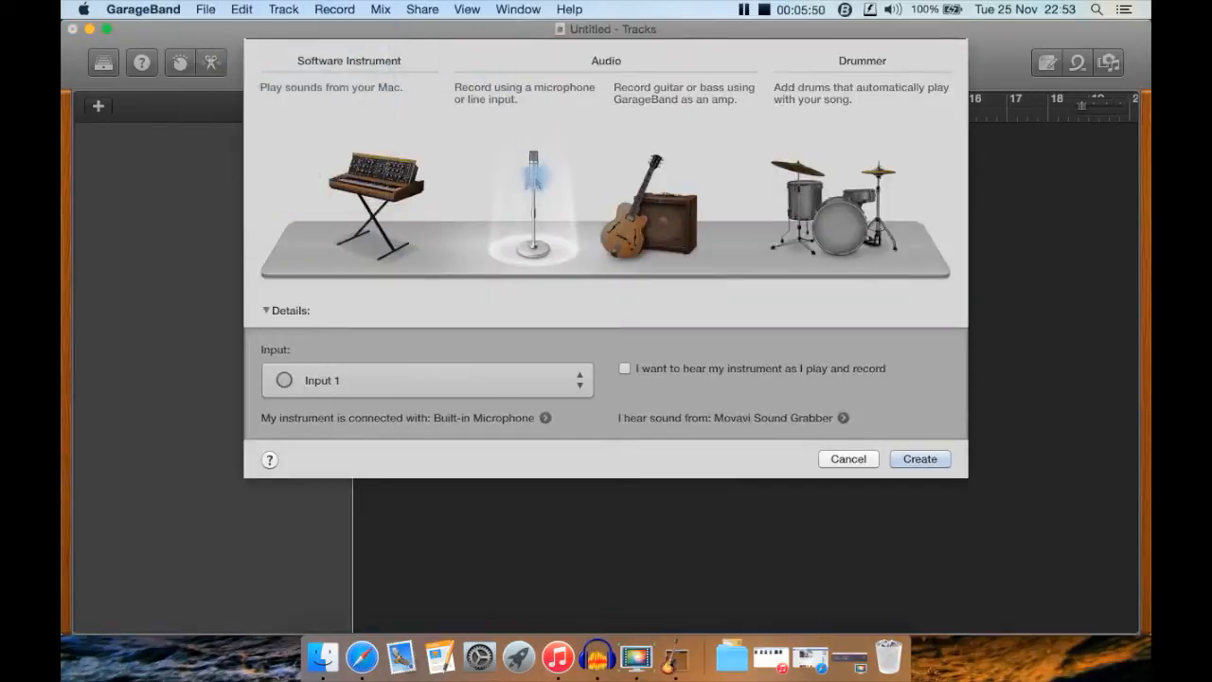
double_click(535, 177)
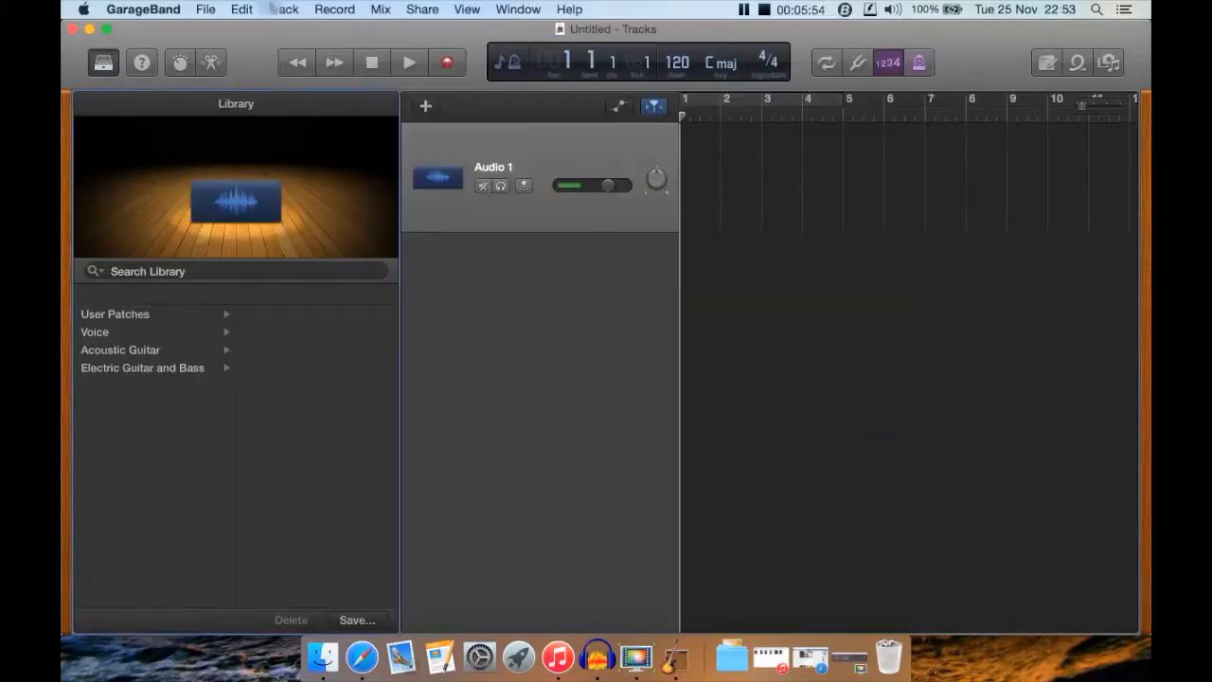
Using Finder, place Deja Vous.mp3 from the Deja Vous folder in Downloads at bar 1 of the audio track and try to play it
left_click(322, 657)
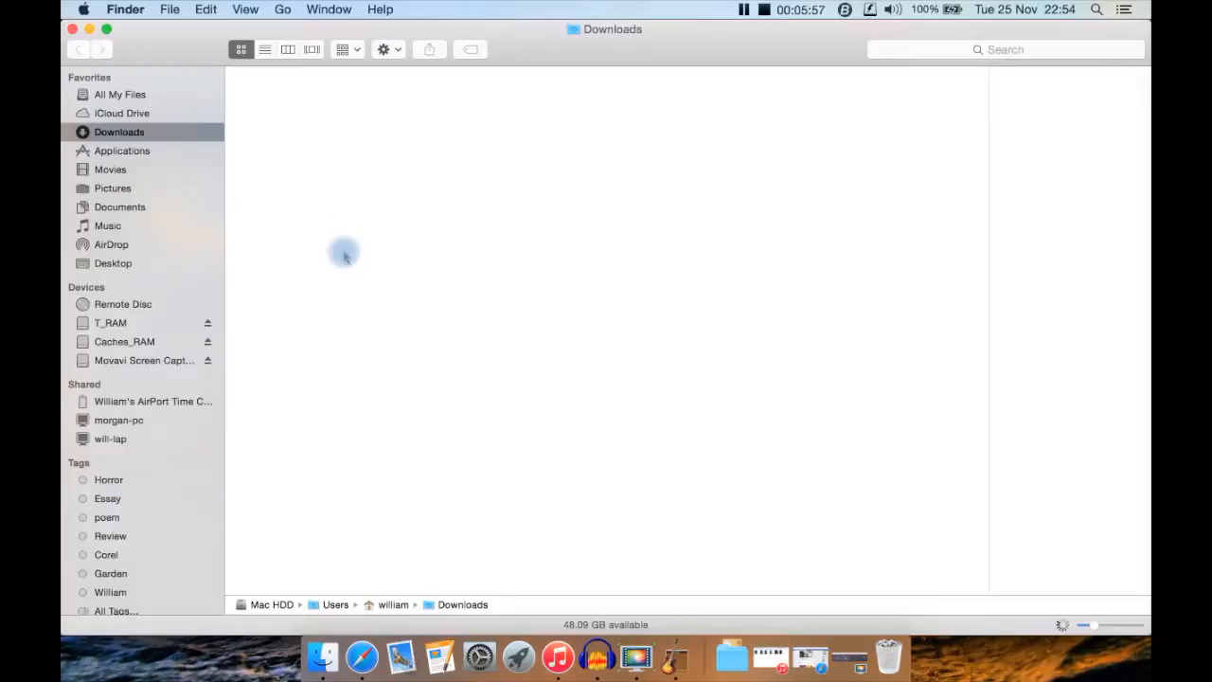
double_click(269, 126)
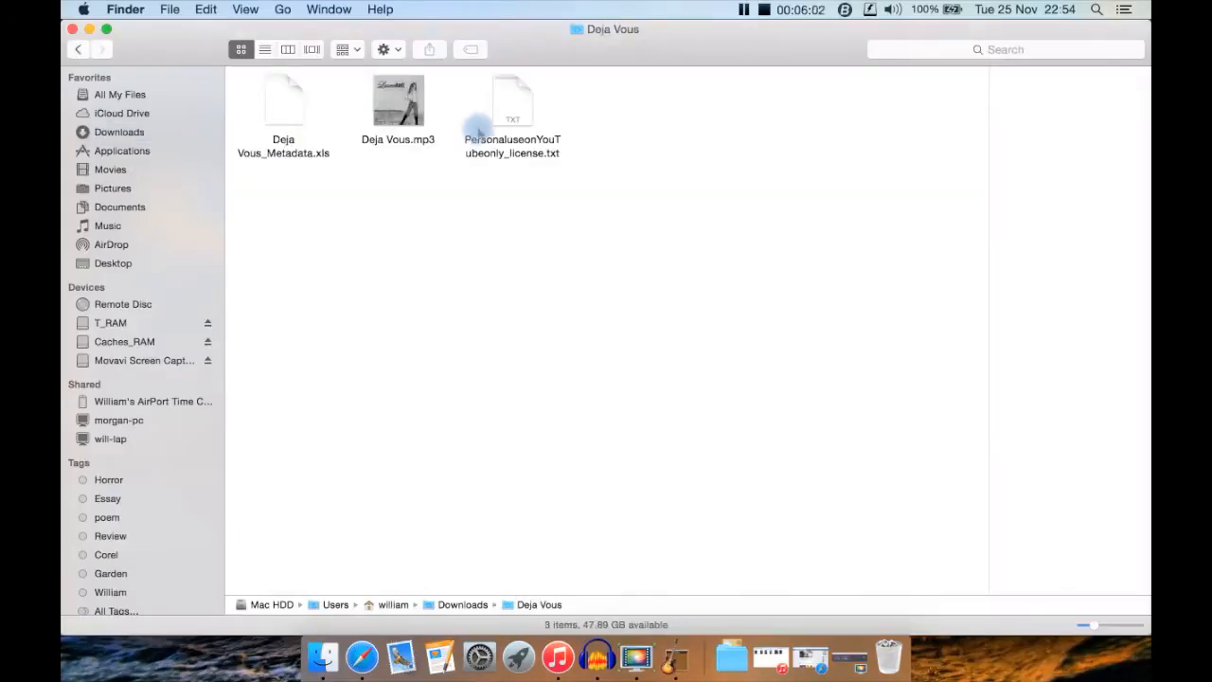
left_click_drag(643, 45, 761, 375)
left_click_drag(515, 431, 709, 169)
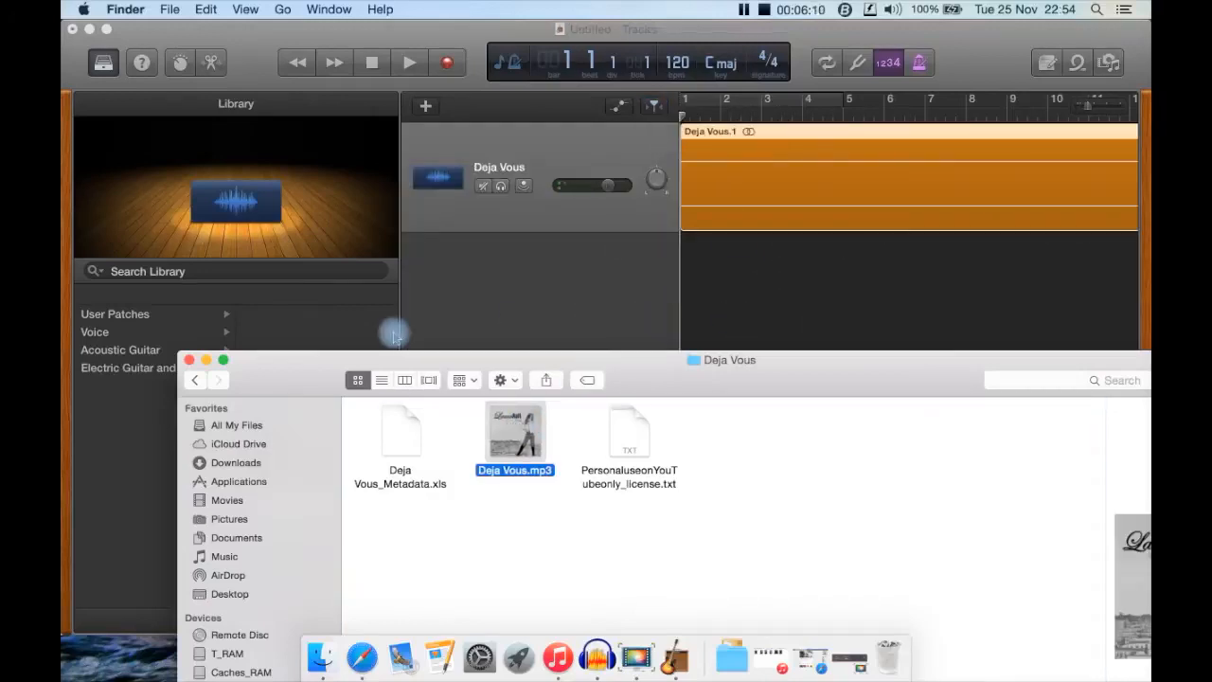
left_click(190, 360)
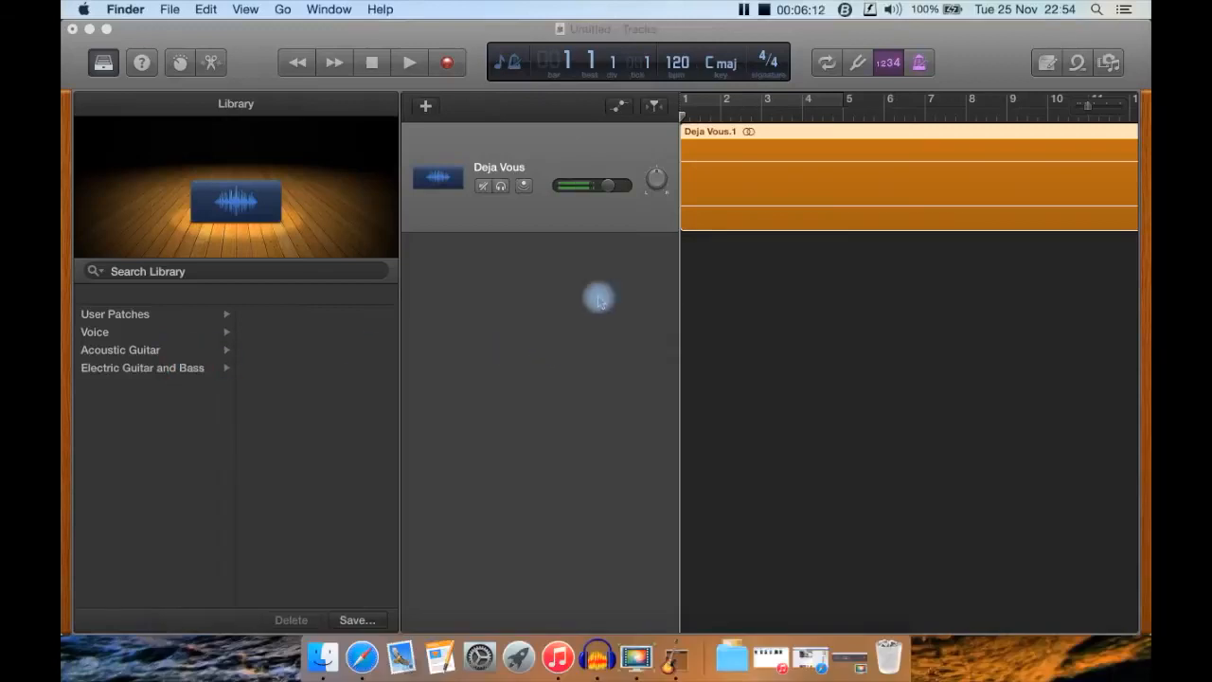
key("space")
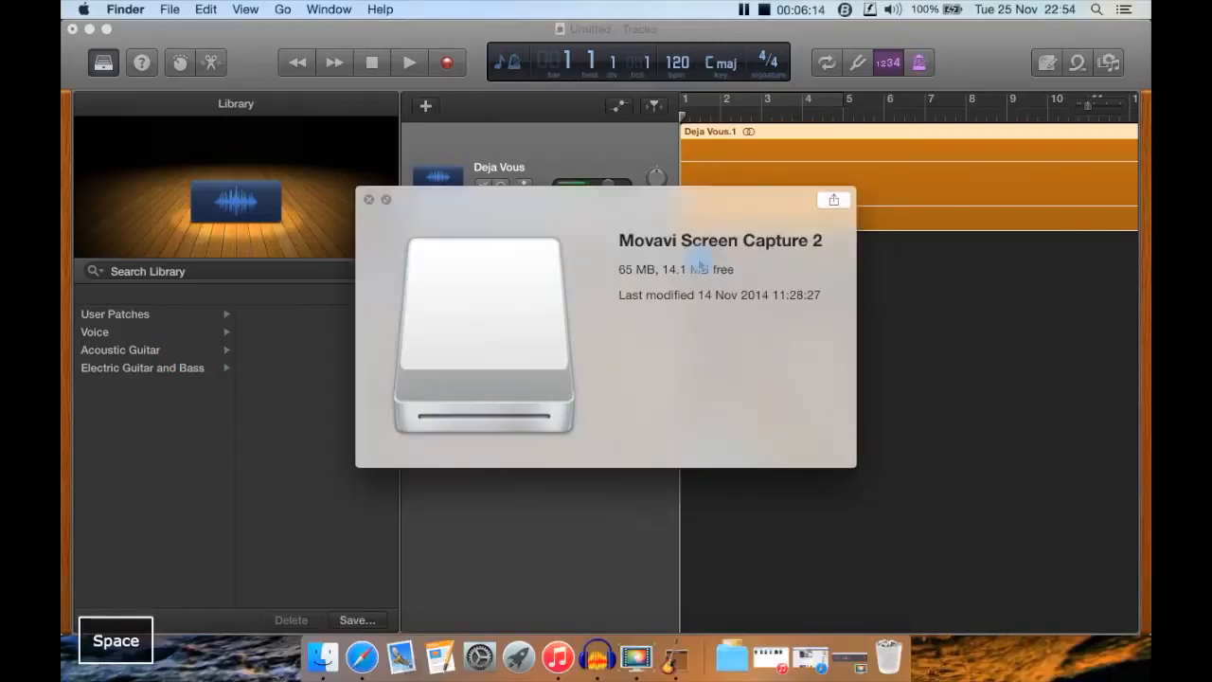
Close the file preview, play the Deja Vous track in GarageBand, and return the playhead to bar 13
key("space")
left_click(739, 261)
key("space")
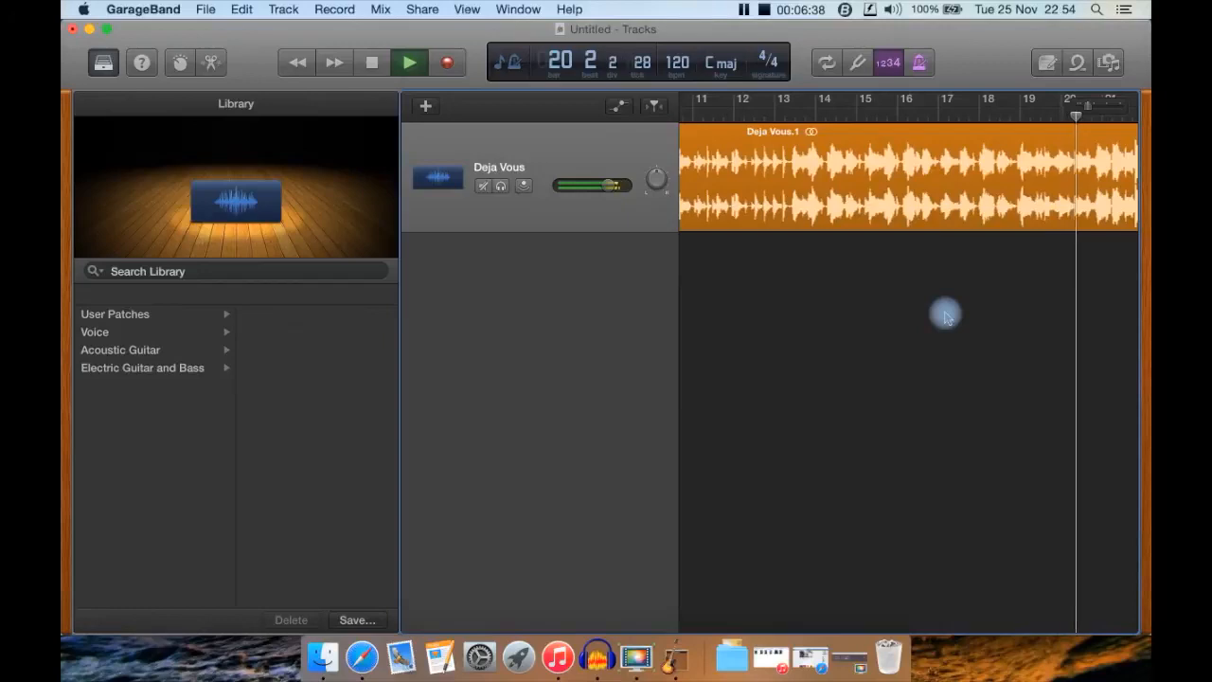
key("space")
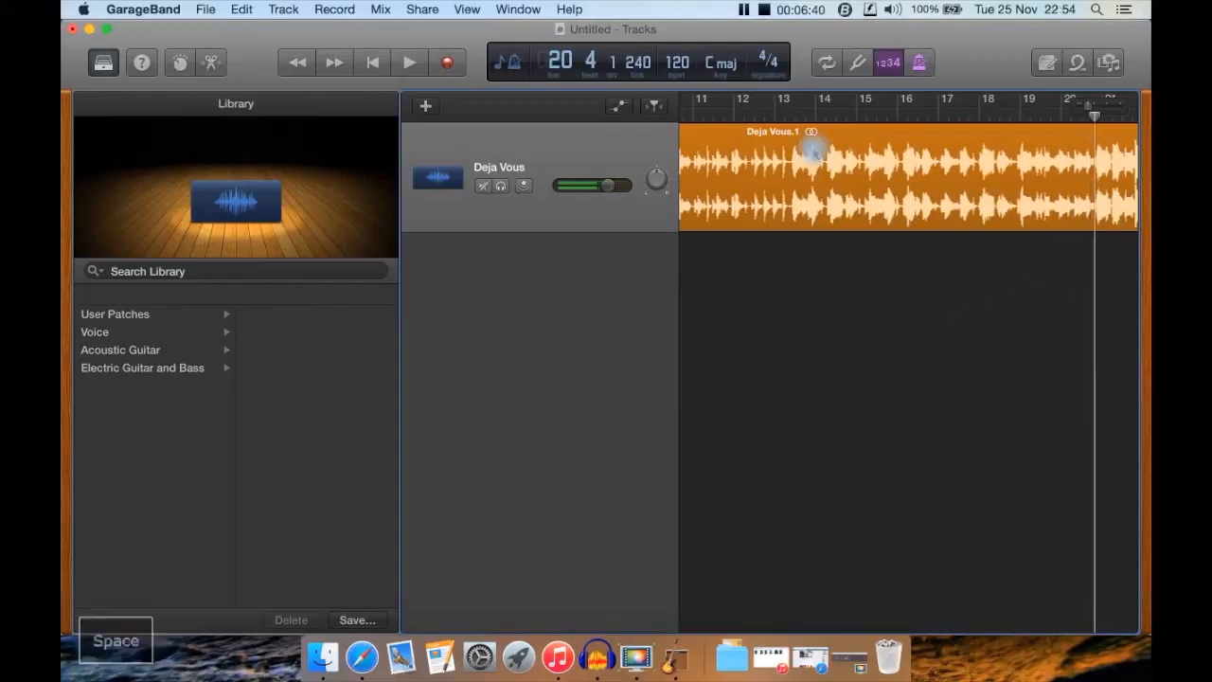
left_click_drag(784, 114, 784, 156)
key("space")
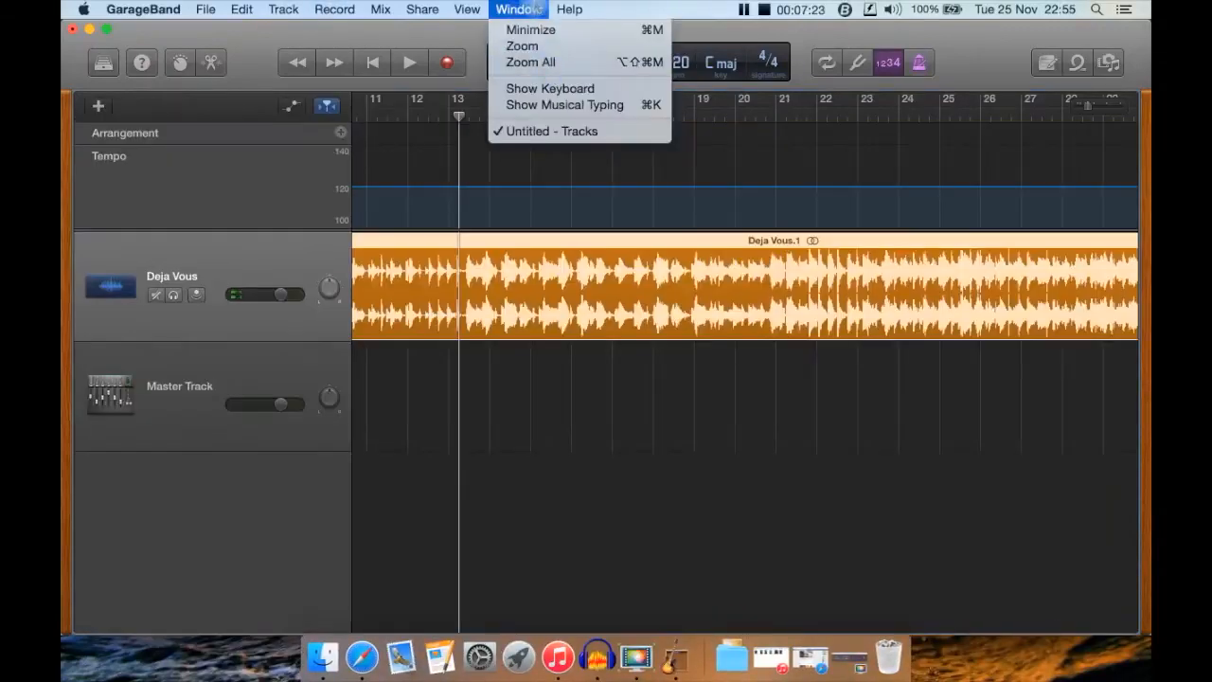
Show the Smart Controls for the Deja Vous track and expand the Plug-ins section of its track settings
mouse_move(467, 10)
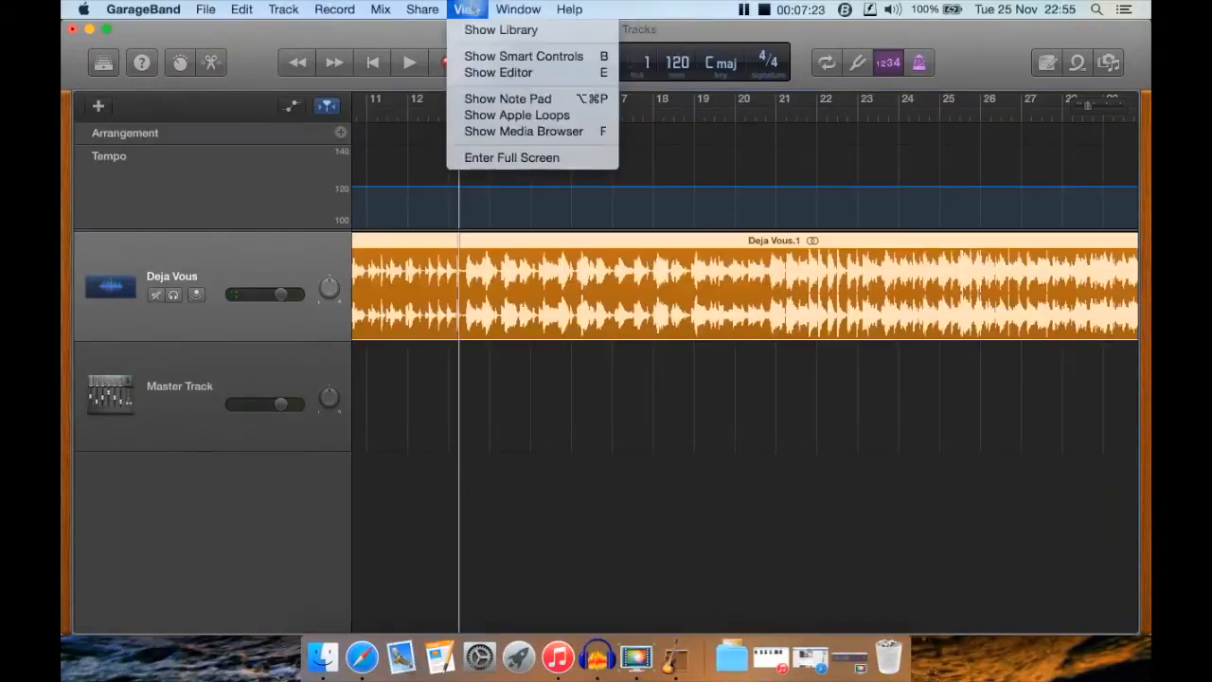
left_click(495, 57)
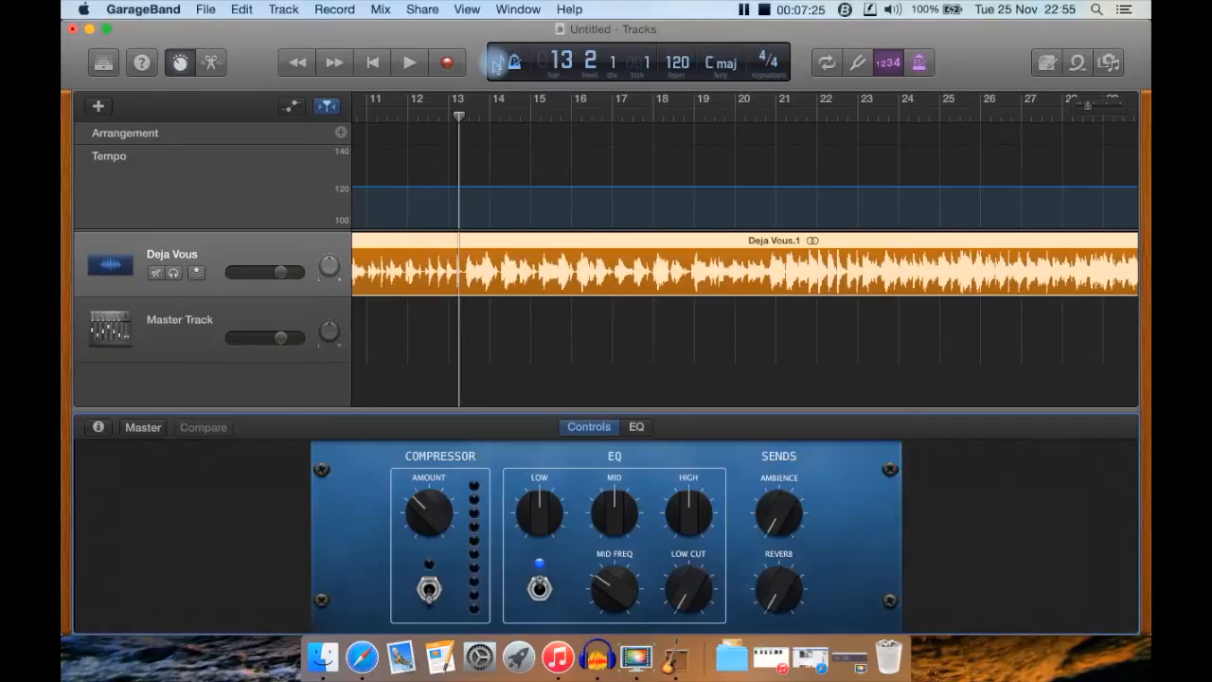
left_click(461, 11)
left_click(460, 10)
left_click(464, 10)
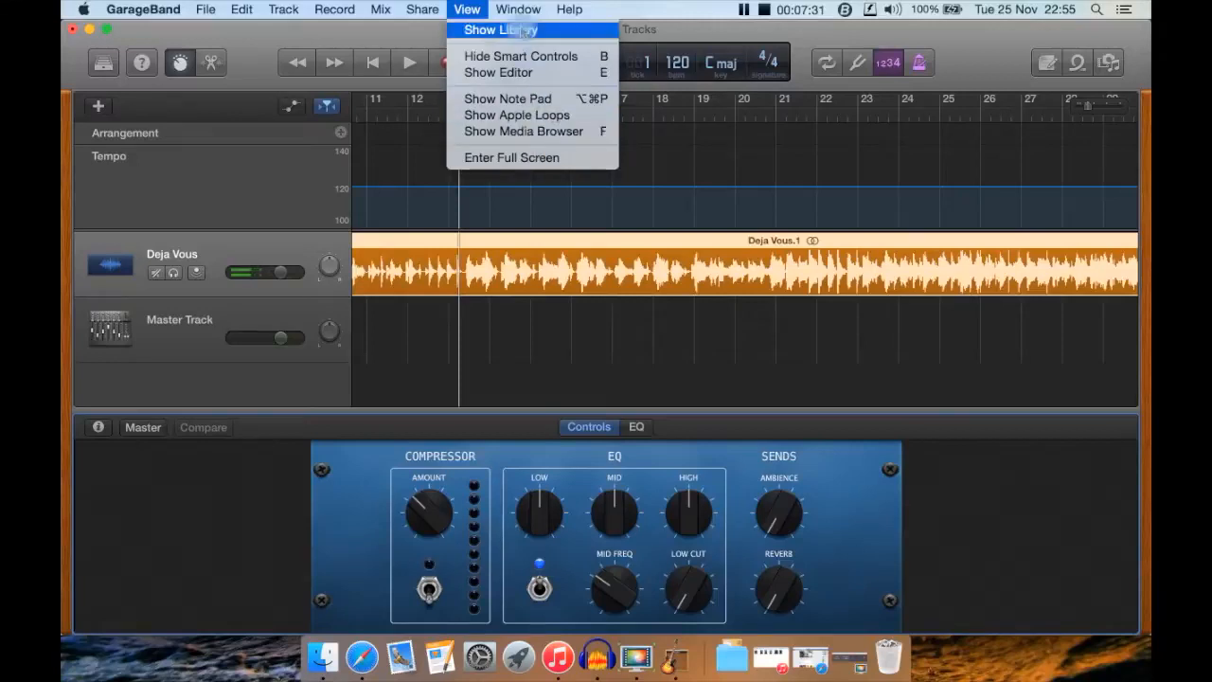
left_click(460, 9)
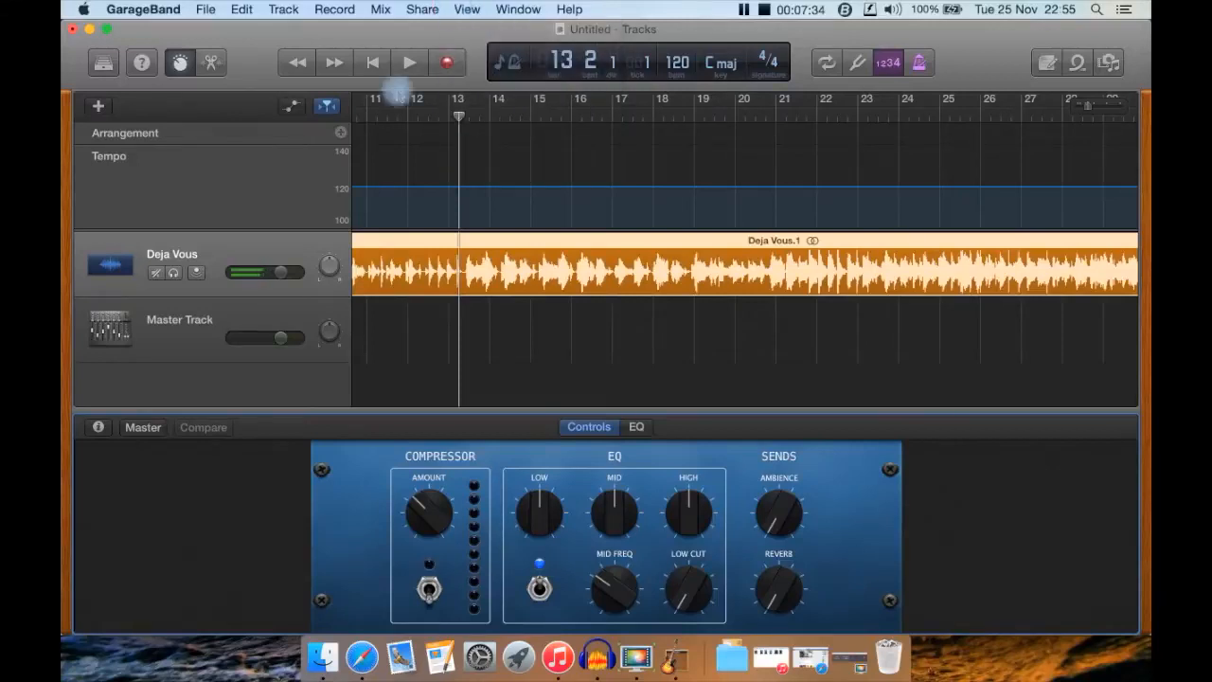
left_click(99, 427)
scroll(131, 556, "down", 1)
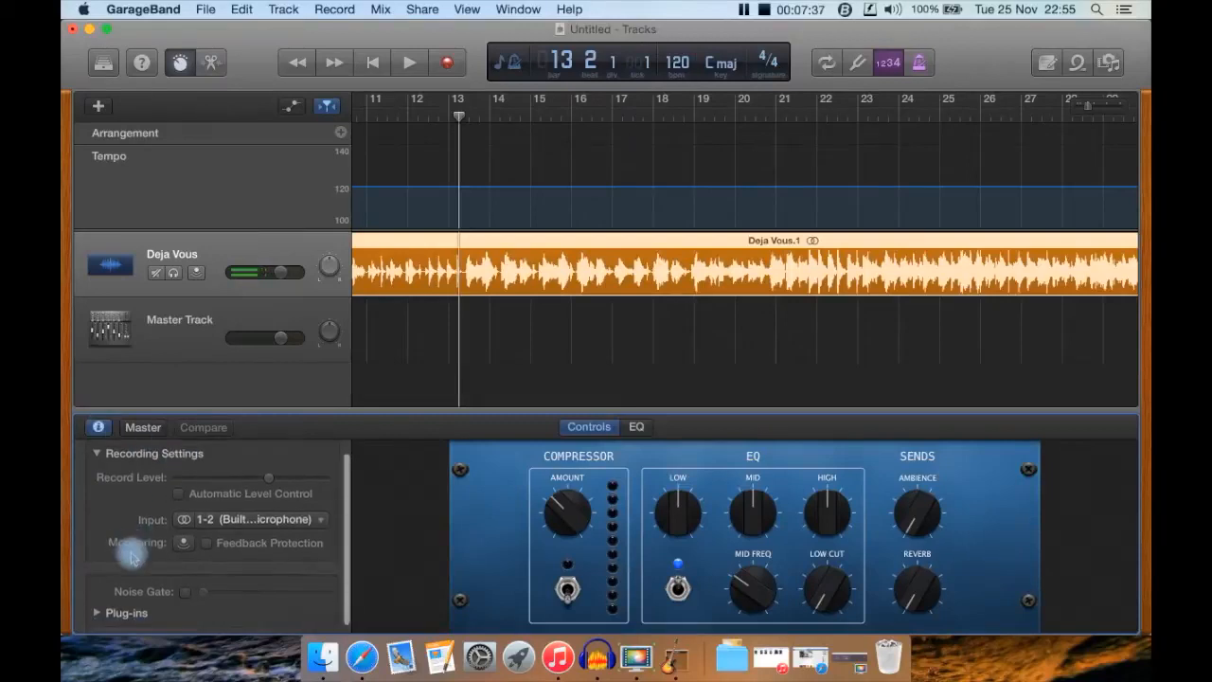
left_click(100, 604)
scroll(94, 606, "down", 5)
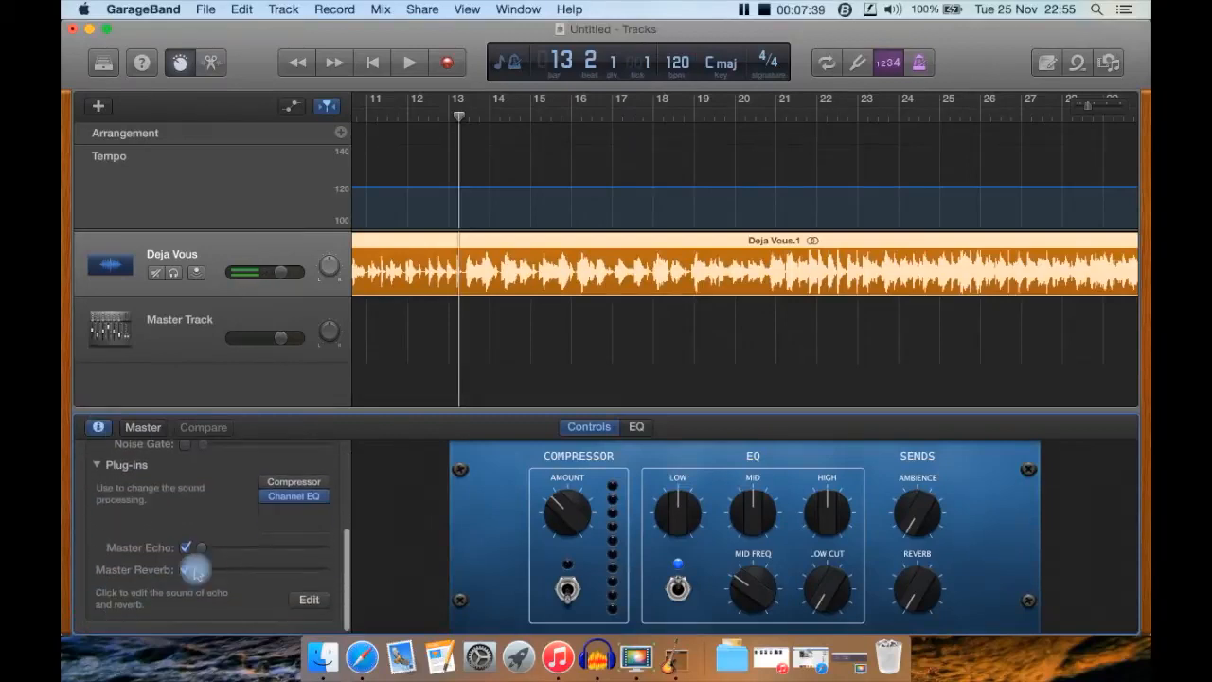
Switch off Channel EQ on the Deja Vous track and replace it with the iZotope Nectar 2 Audio Unit
left_click(293, 502)
left_click(137, 108)
left_click(115, 80)
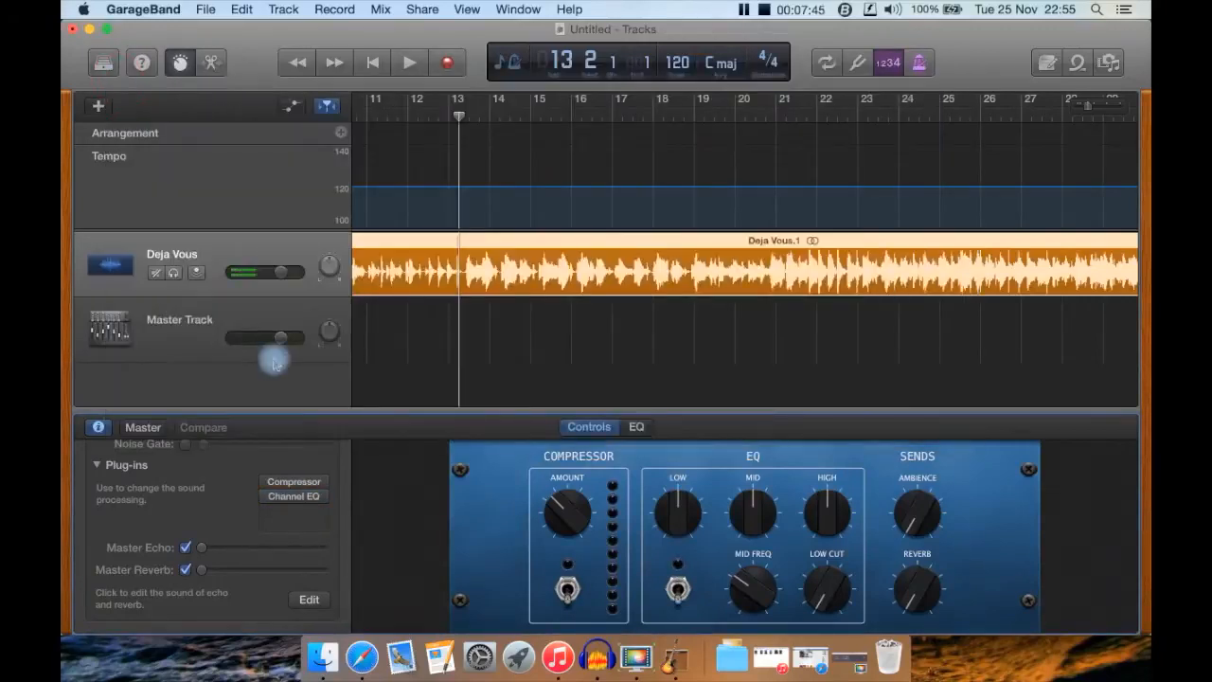
left_click(323, 502)
mouse_move(370, 620)
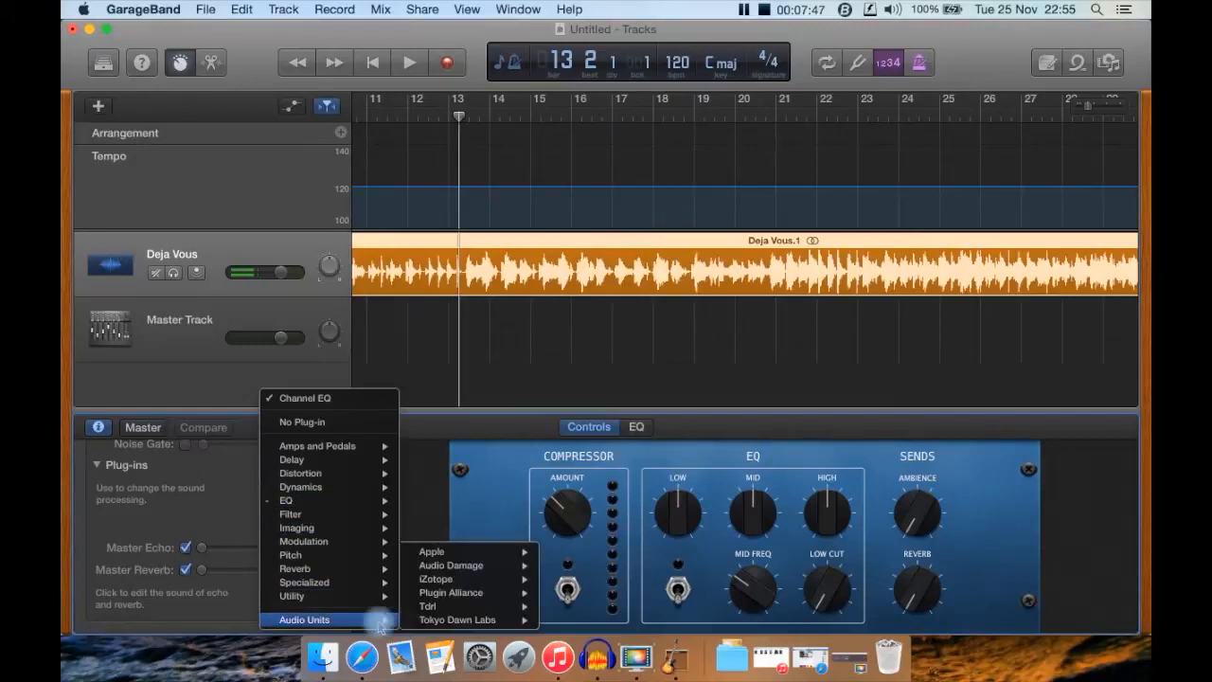
mouse_move(508, 581)
left_click(568, 574)
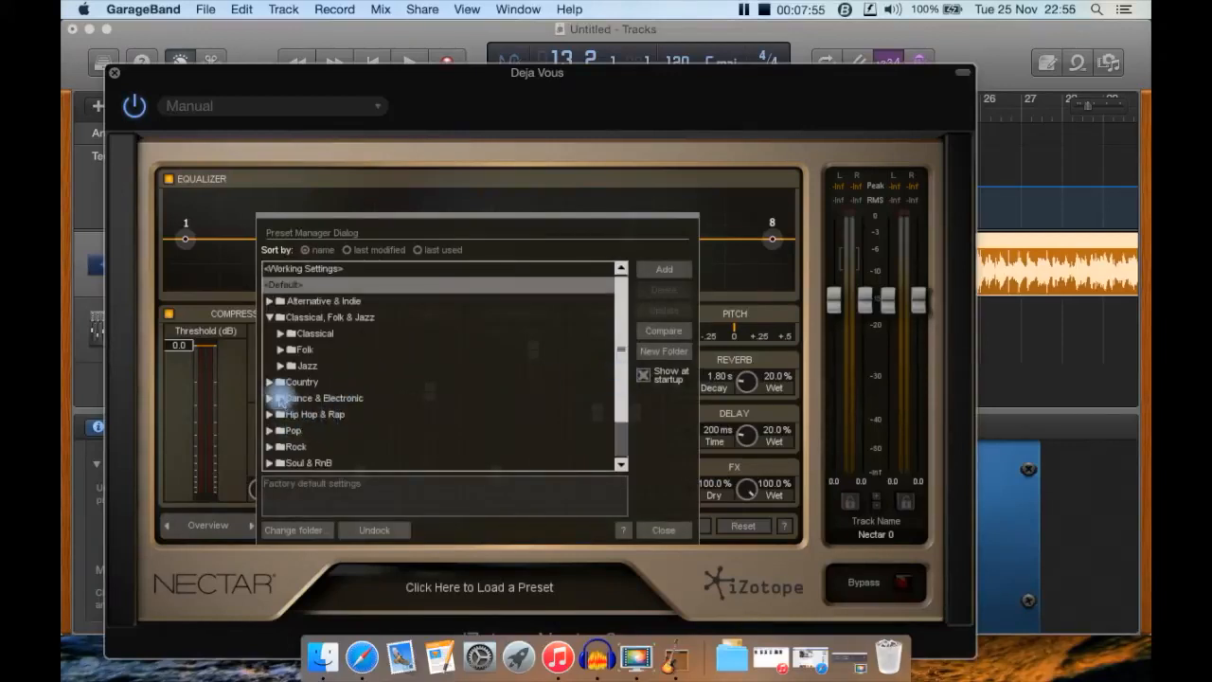
Load the Pop preset Girl Power in Nectar 2 and close the plug-in window
left_click(269, 431)
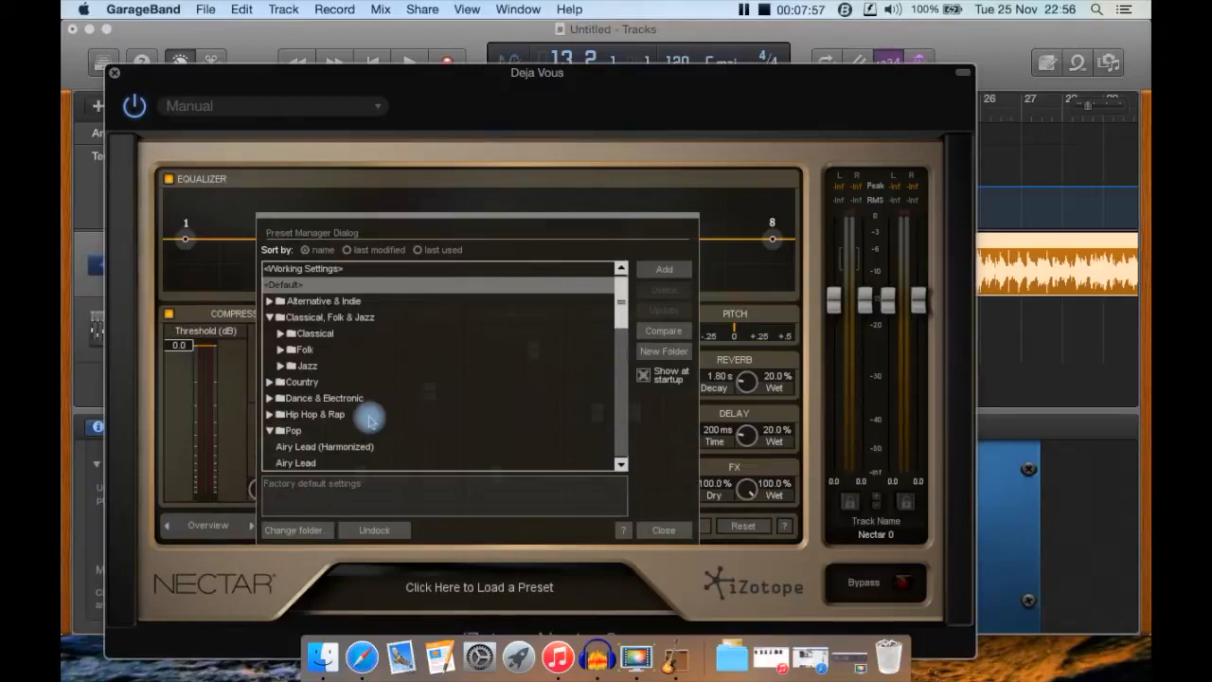
left_click_drag(622, 305, 346, 367)
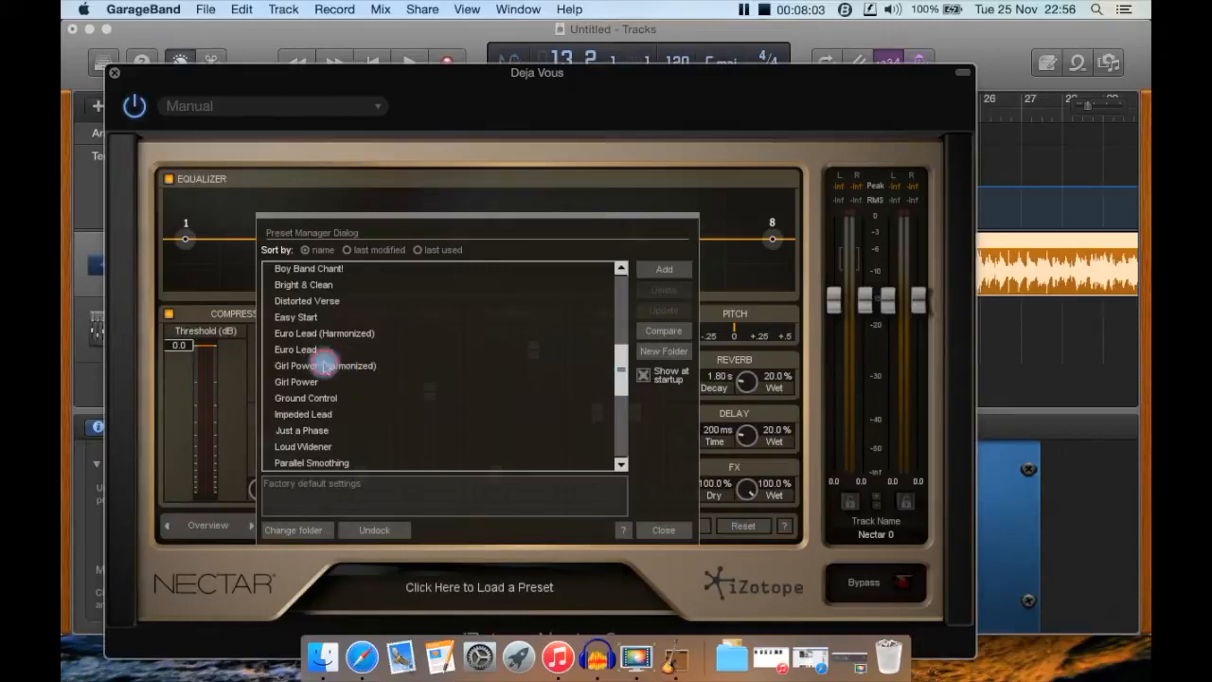
left_click(325, 365)
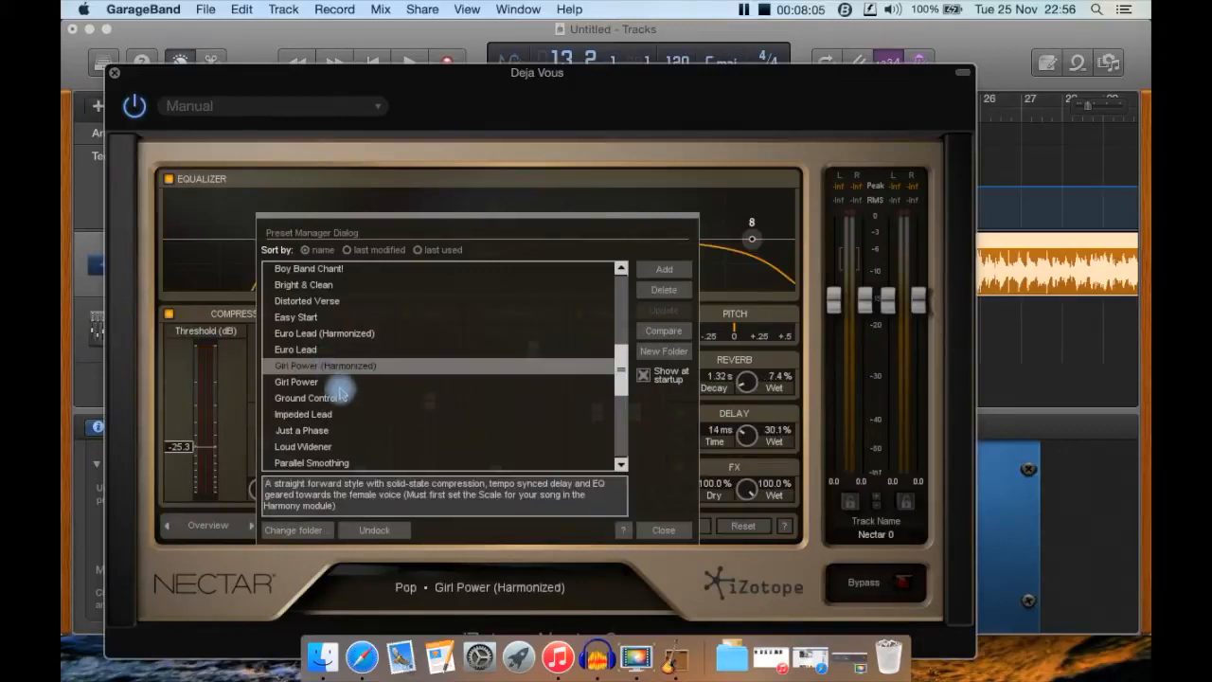
left_click(337, 384)
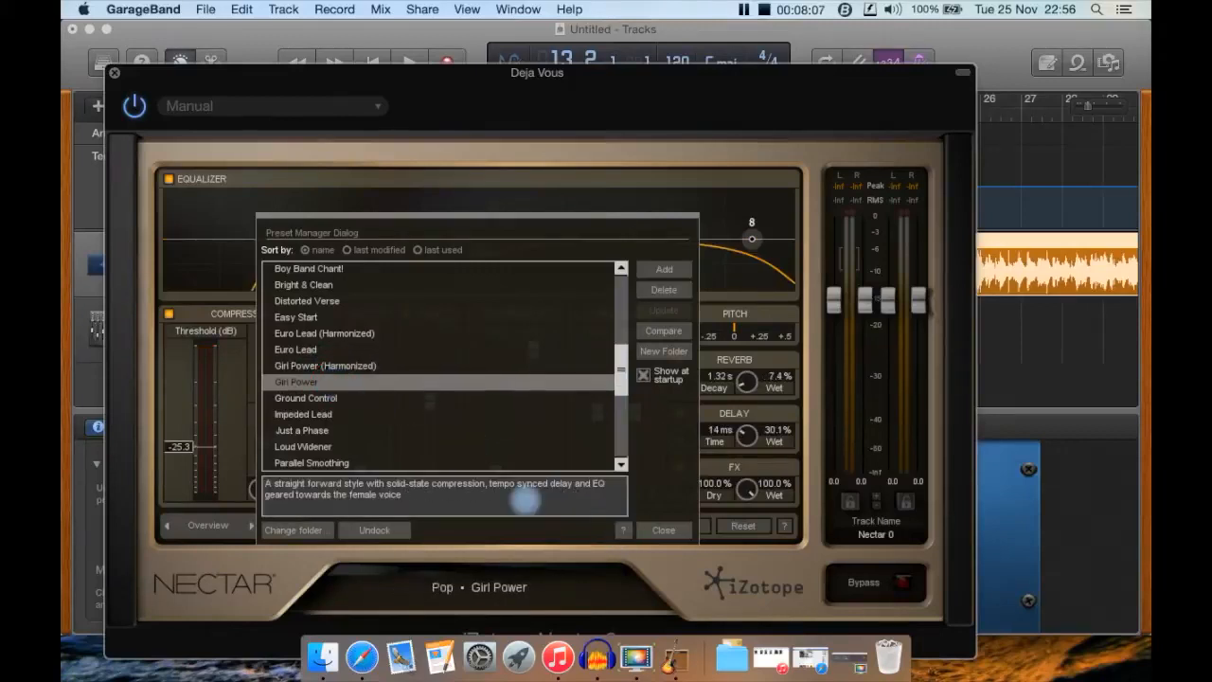
left_click(675, 530)
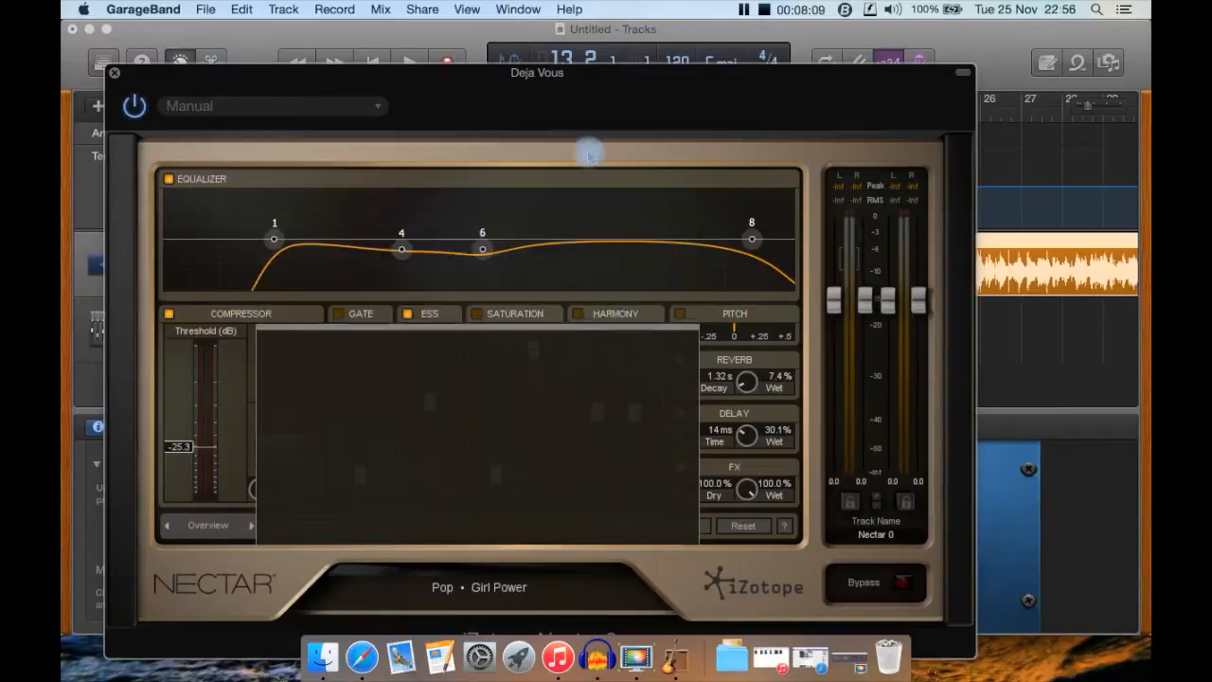
left_click_drag(523, 96, 533, 52)
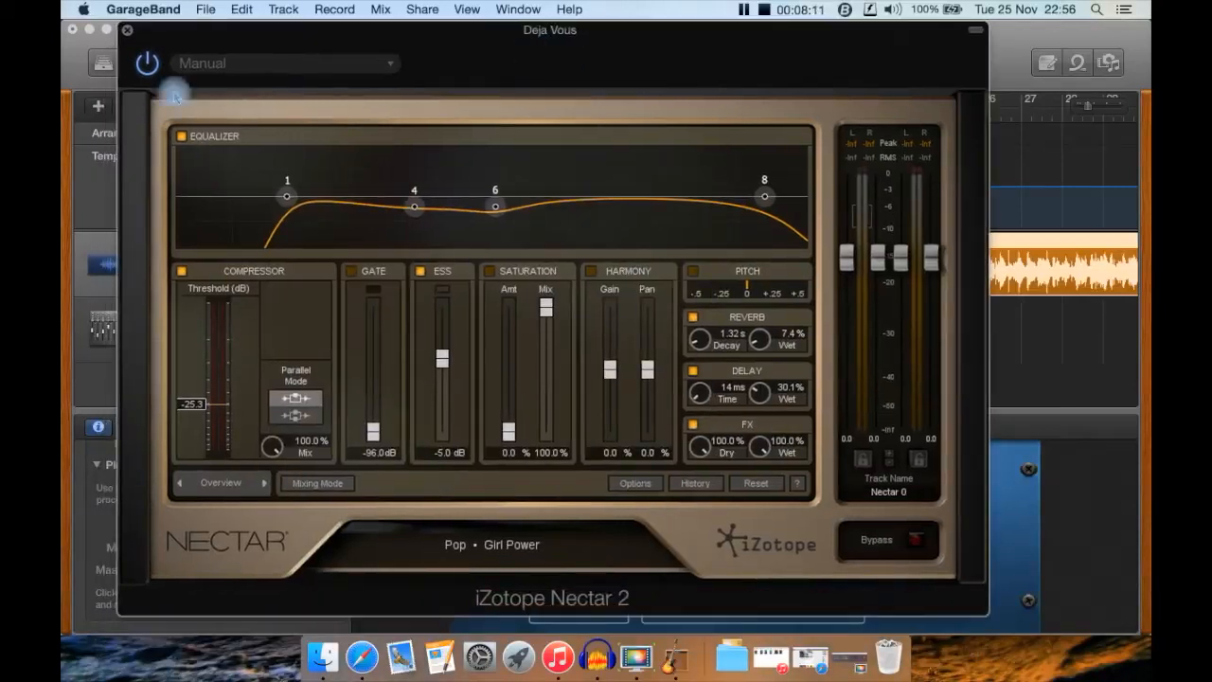
left_click(127, 30)
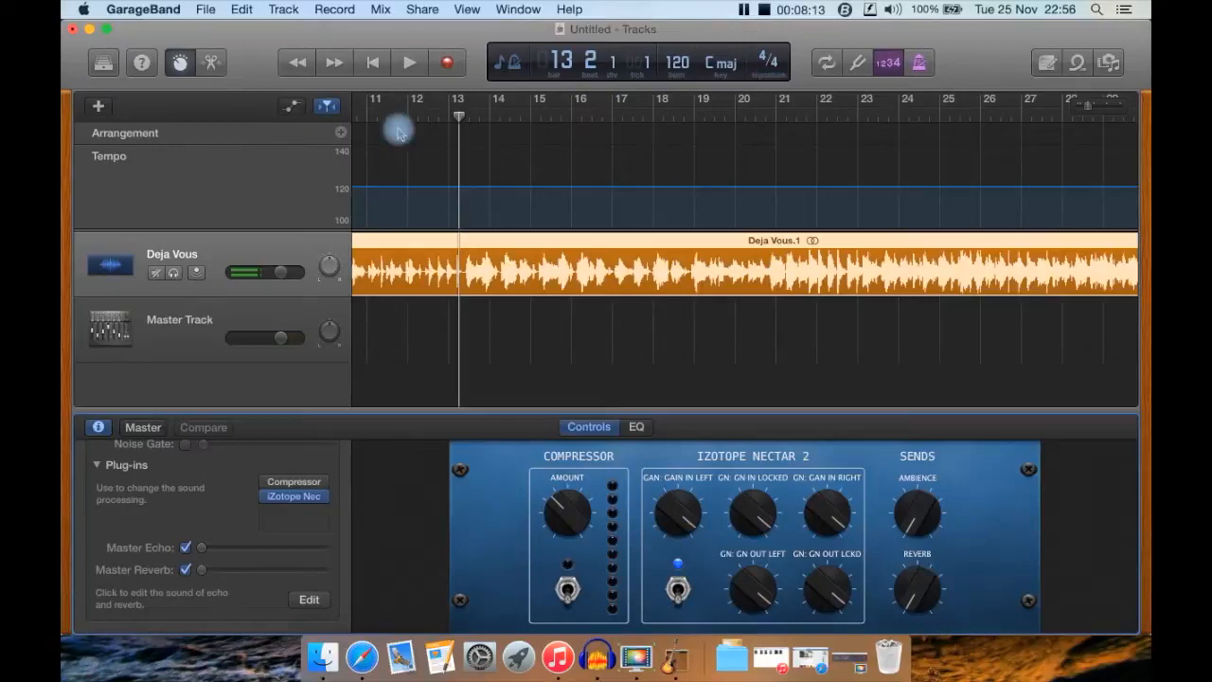
Play Deja Vous with the Girl Power preset, stop, and return the playhead to bar 13, beat 3
left_click(409, 64)
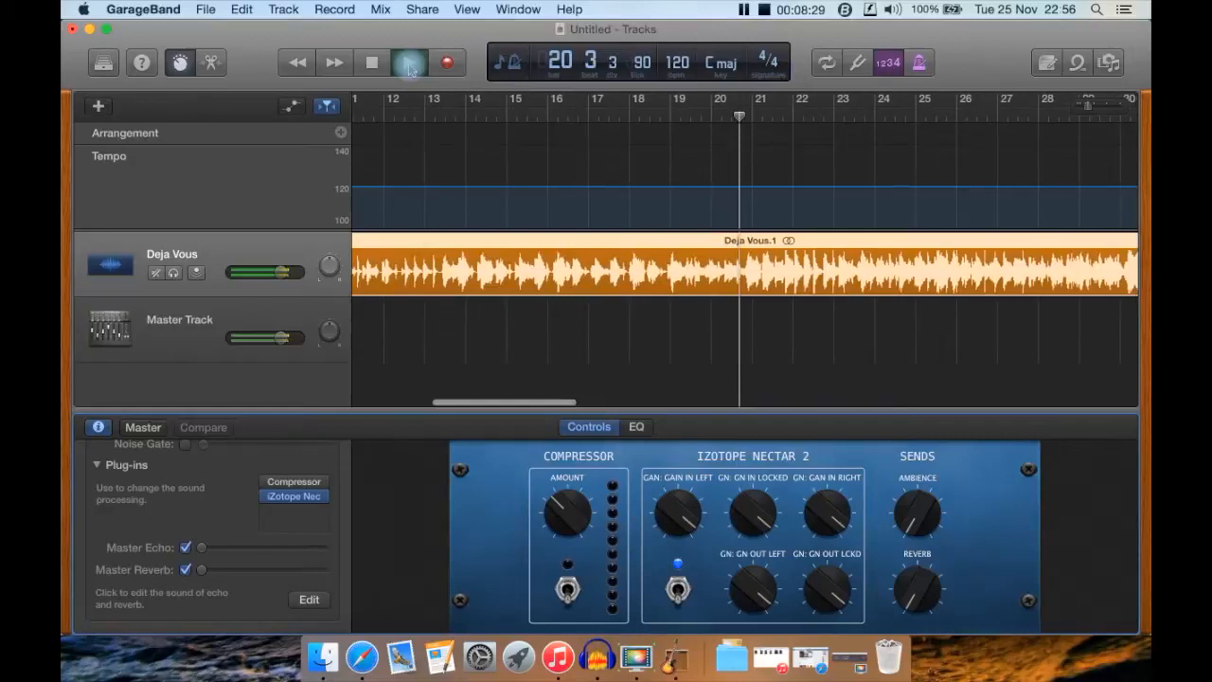
left_click(374, 64)
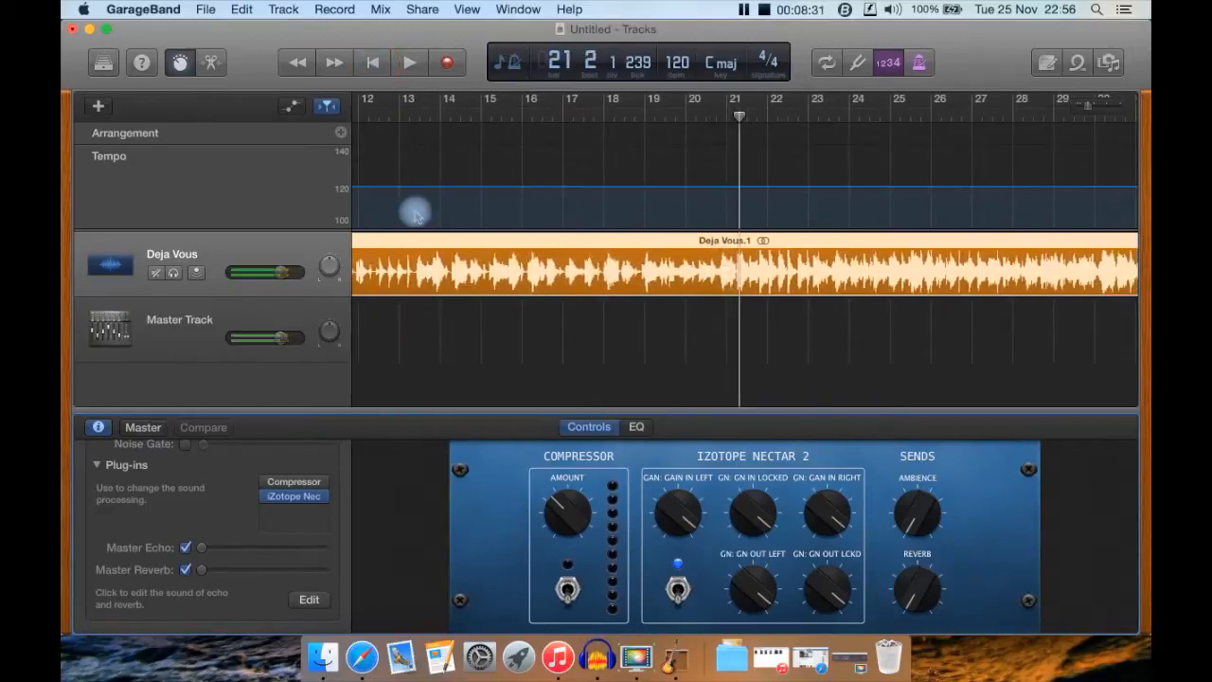
left_click(419, 116)
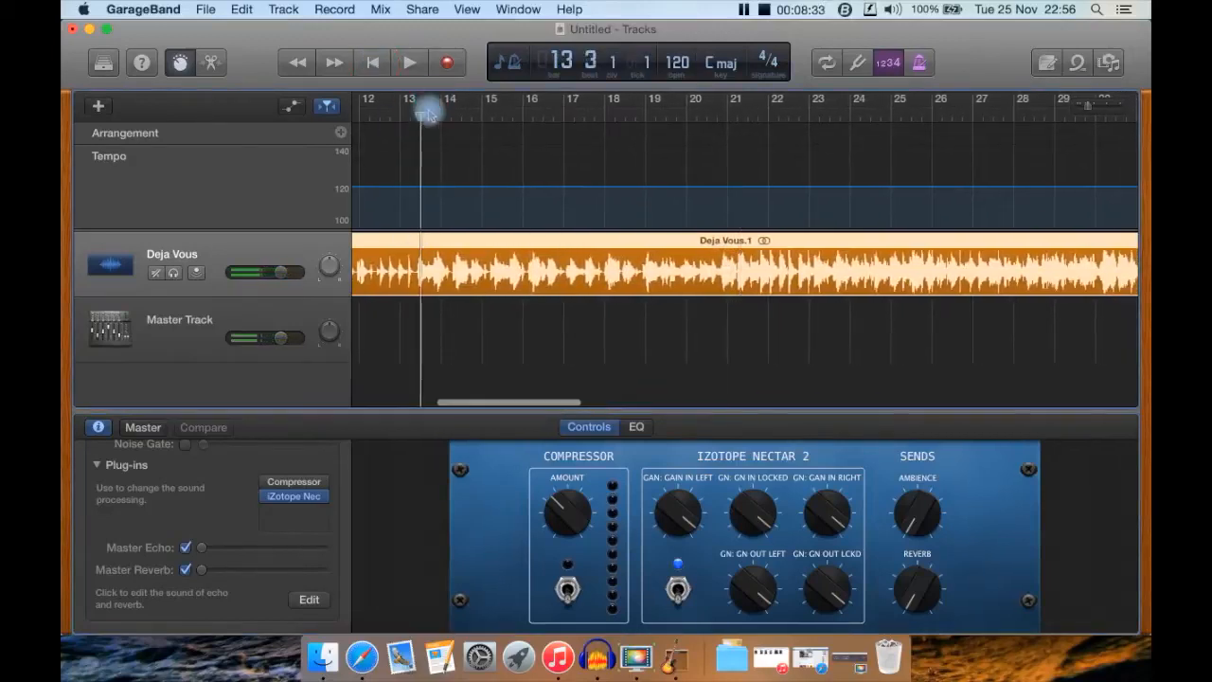
Reopen Nectar 2 on the Deja Vous track and load the Pop preset Robo Goddess
left_click(302, 504)
left_click(512, 441)
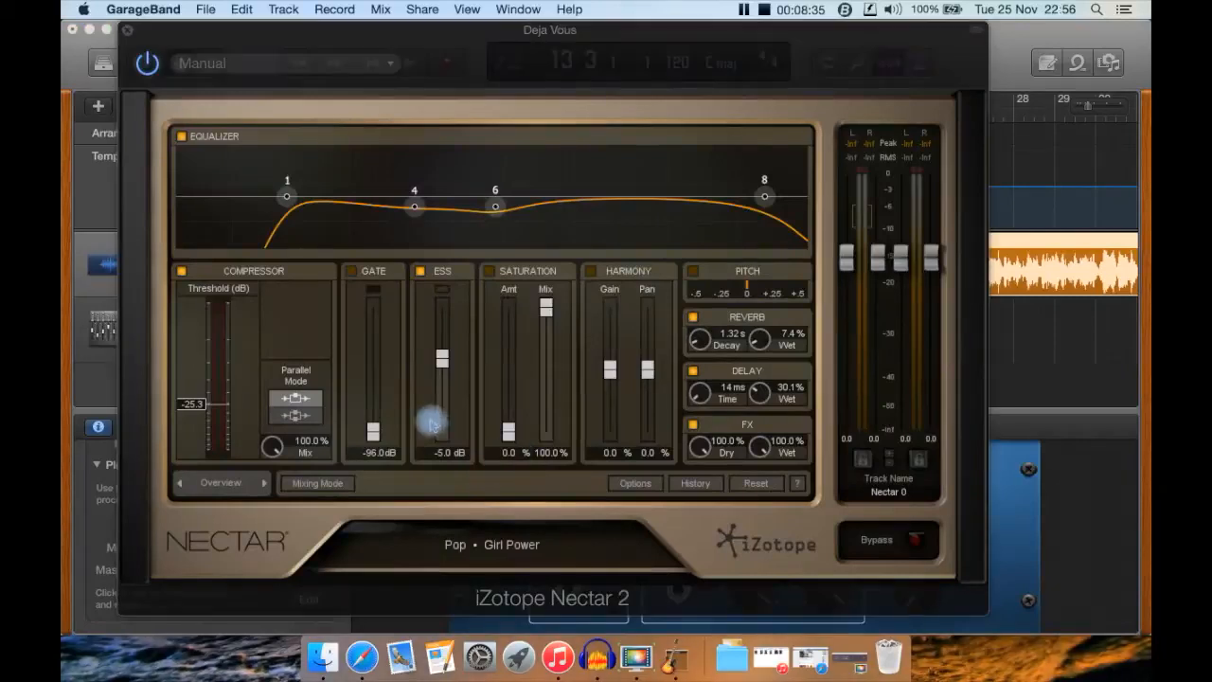
left_click(497, 547)
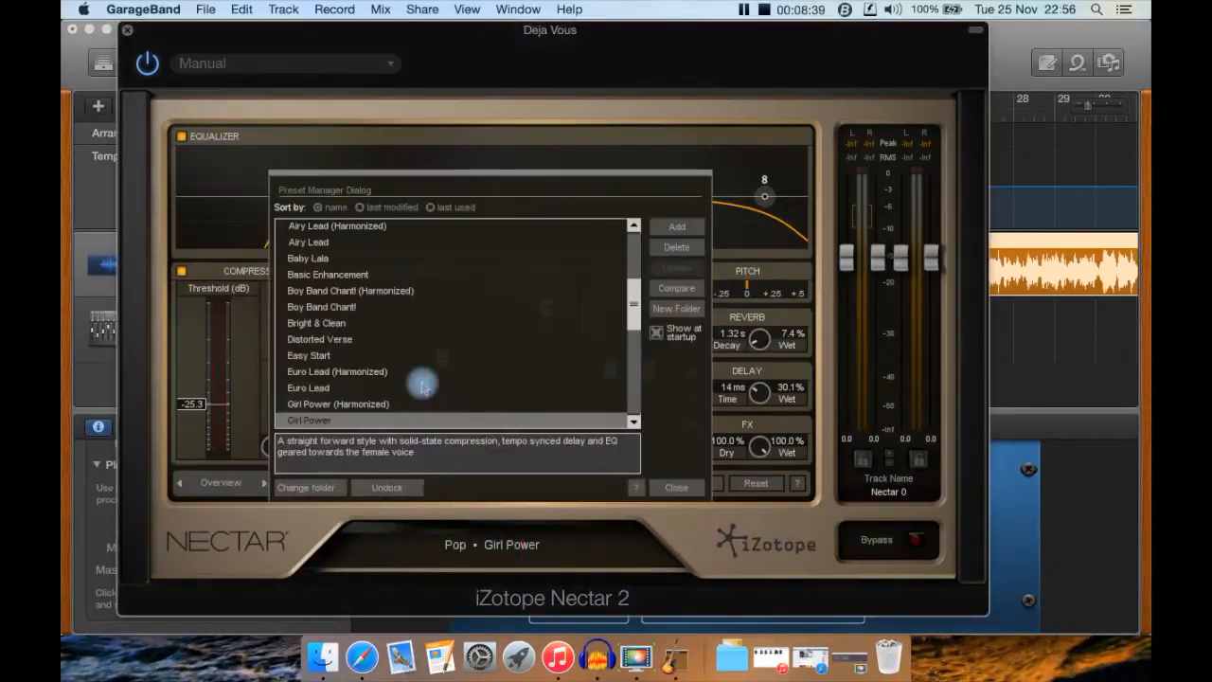
left_click_drag(632, 312, 633, 357)
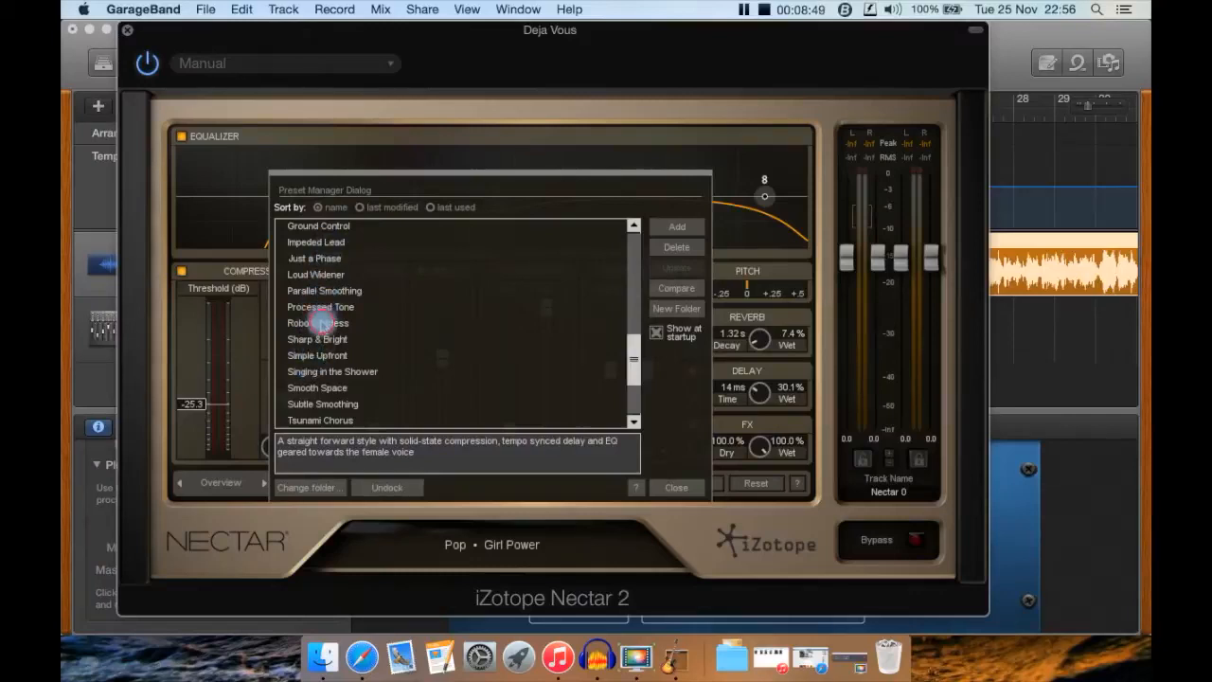
left_click(318, 323)
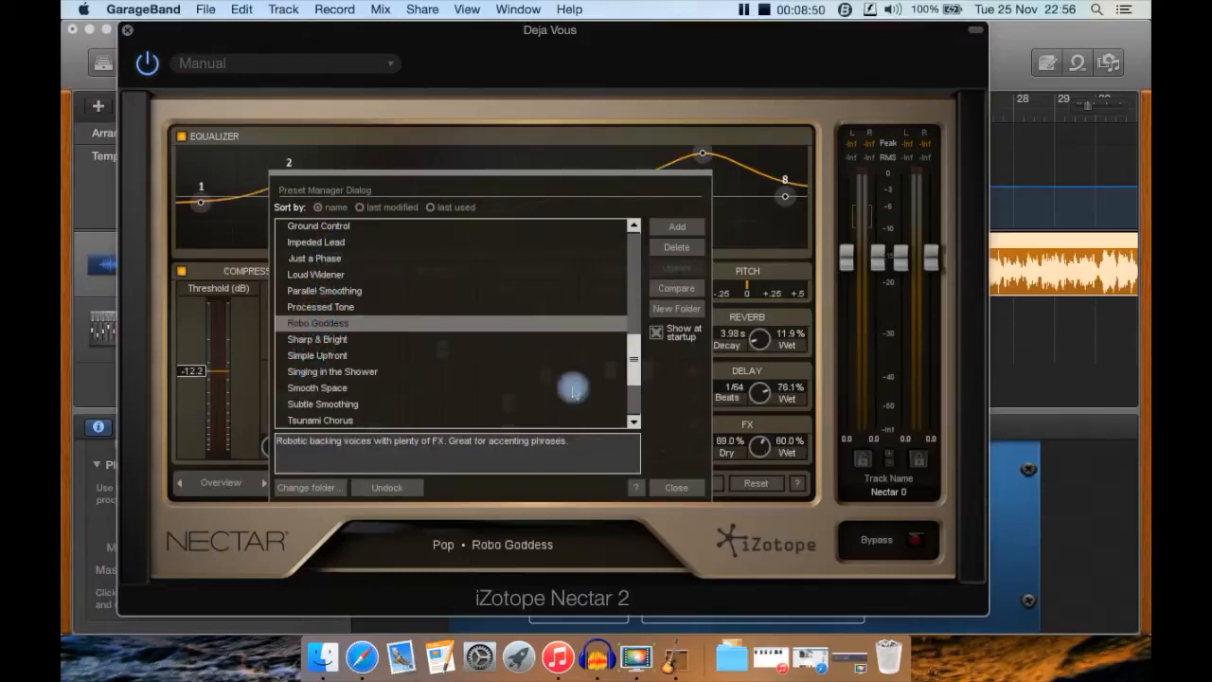
left_click(680, 487)
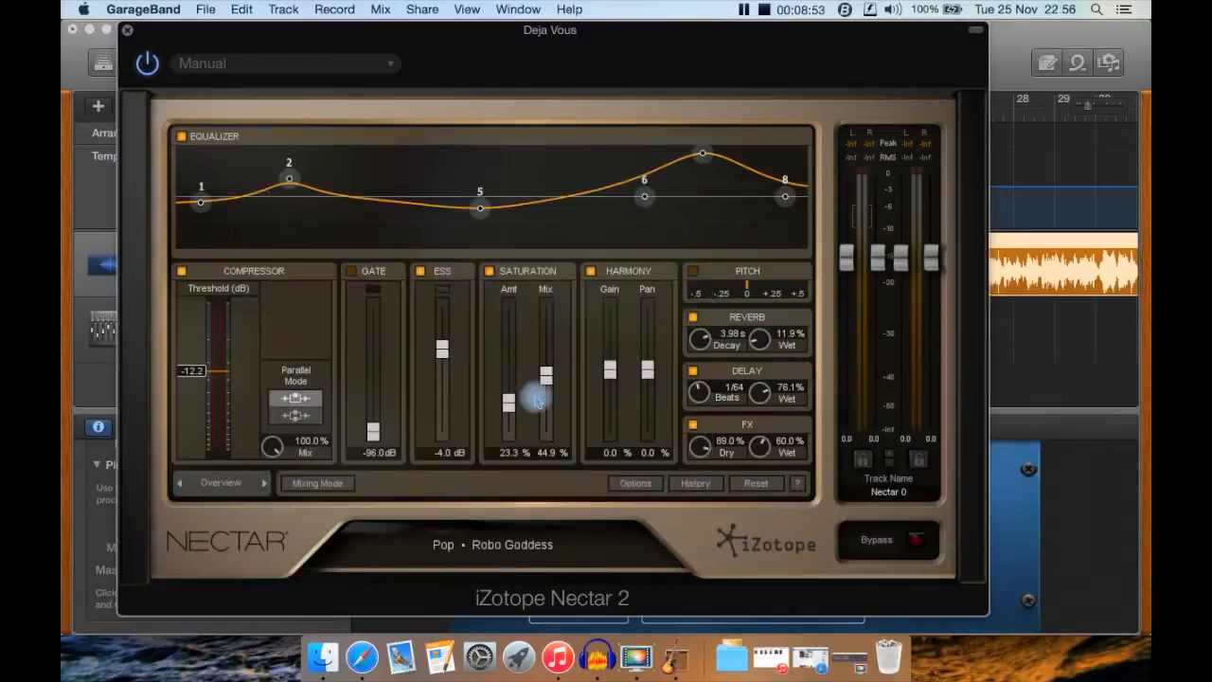
Set the ESS level to -1.3 dB, saturation mix to 78.1% and saturation amount to 47.9%, and close Nectar 2
left_click_drag(443, 349, 442, 320)
left_click_drag(547, 375, 546, 334)
left_click_drag(508, 409, 507, 388)
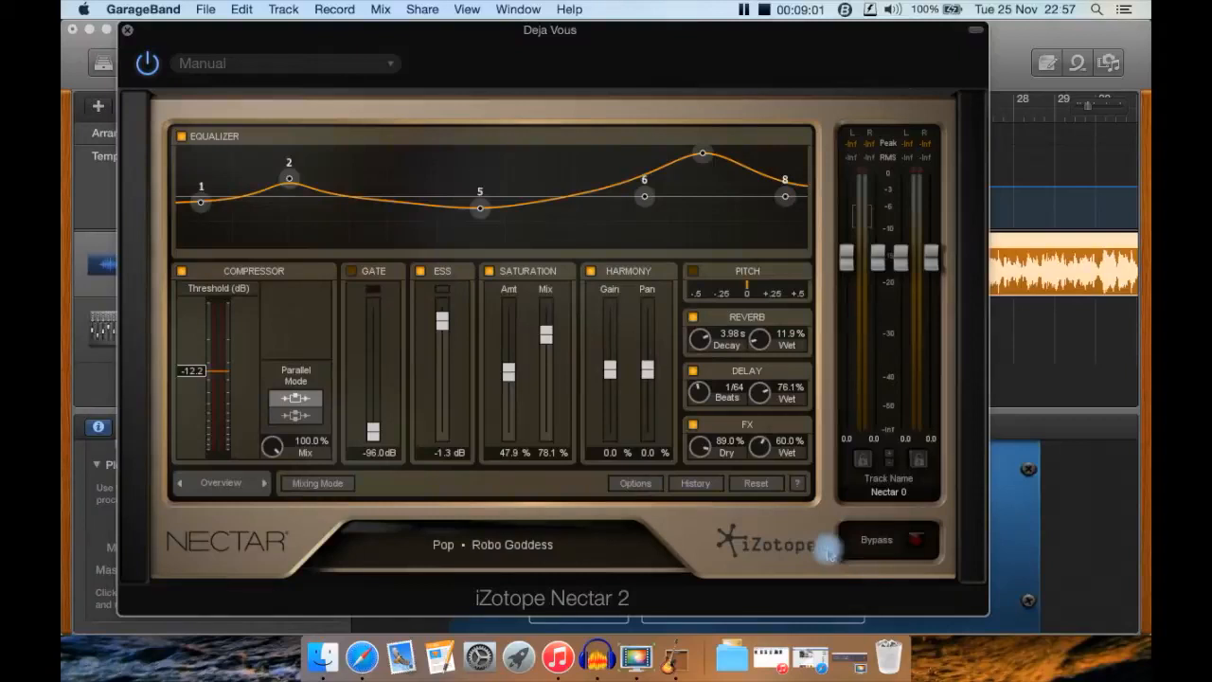
left_click(127, 30)
Play Deja Vous with the adjusted Robo Goddess preset from bar 13, raising the system volume, and stop
left_click(410, 62)
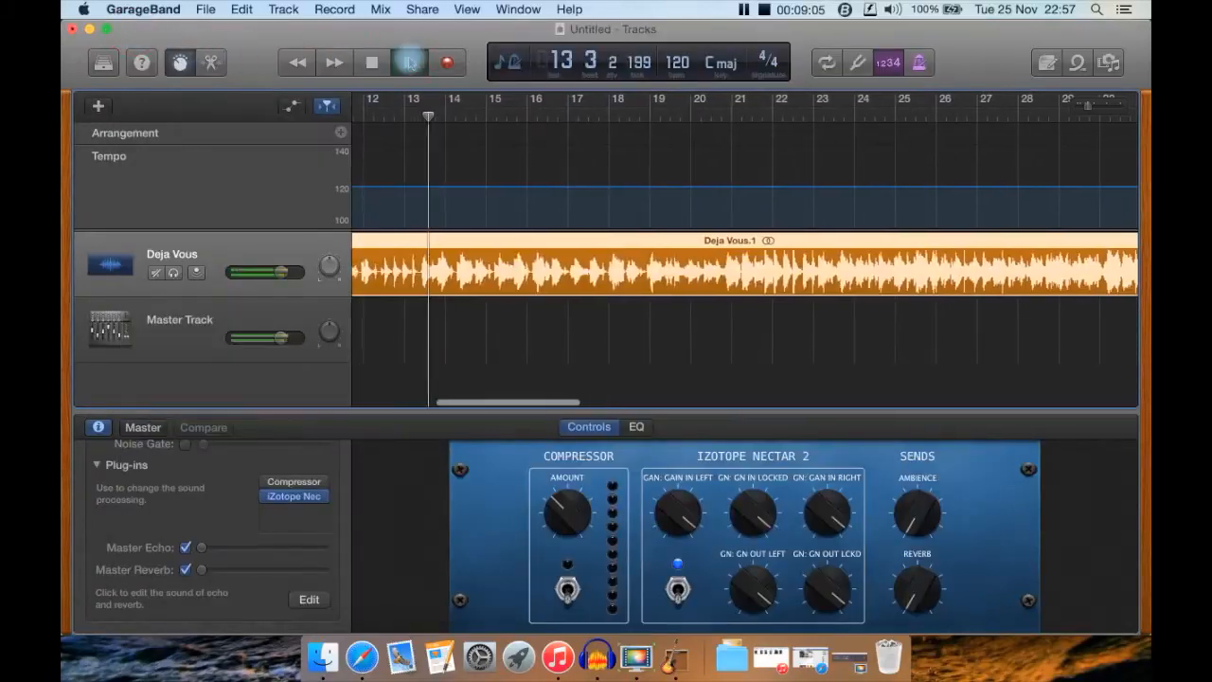
key("XF86AudioRaiseVolume")
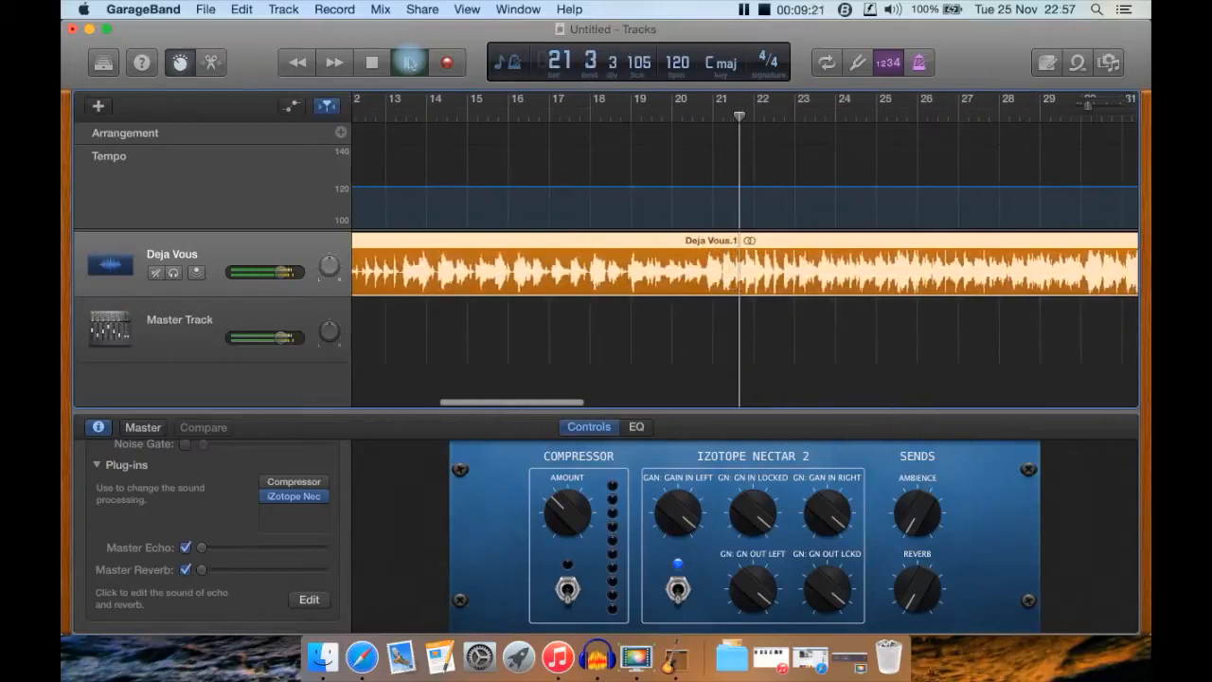
key("space")
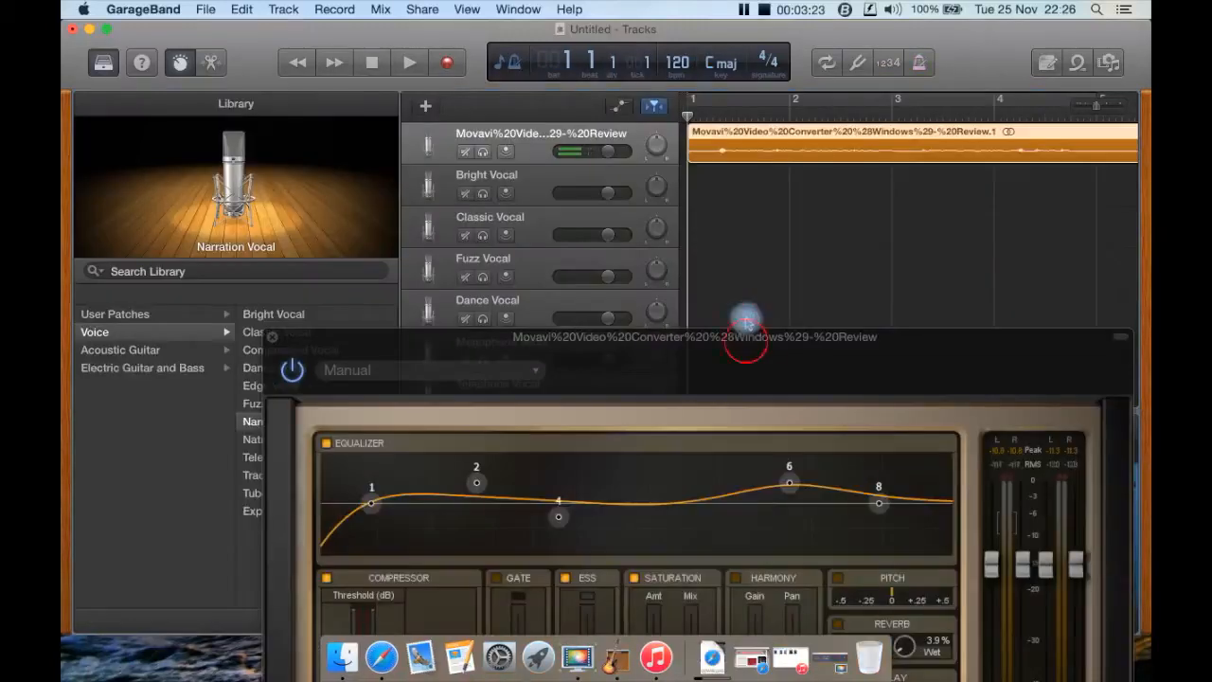
Move the Nectar 2 window for the Movavi Video Converter review track so the whole plug-in fits on screen
left_click_drag(747, 333, 686, 76)
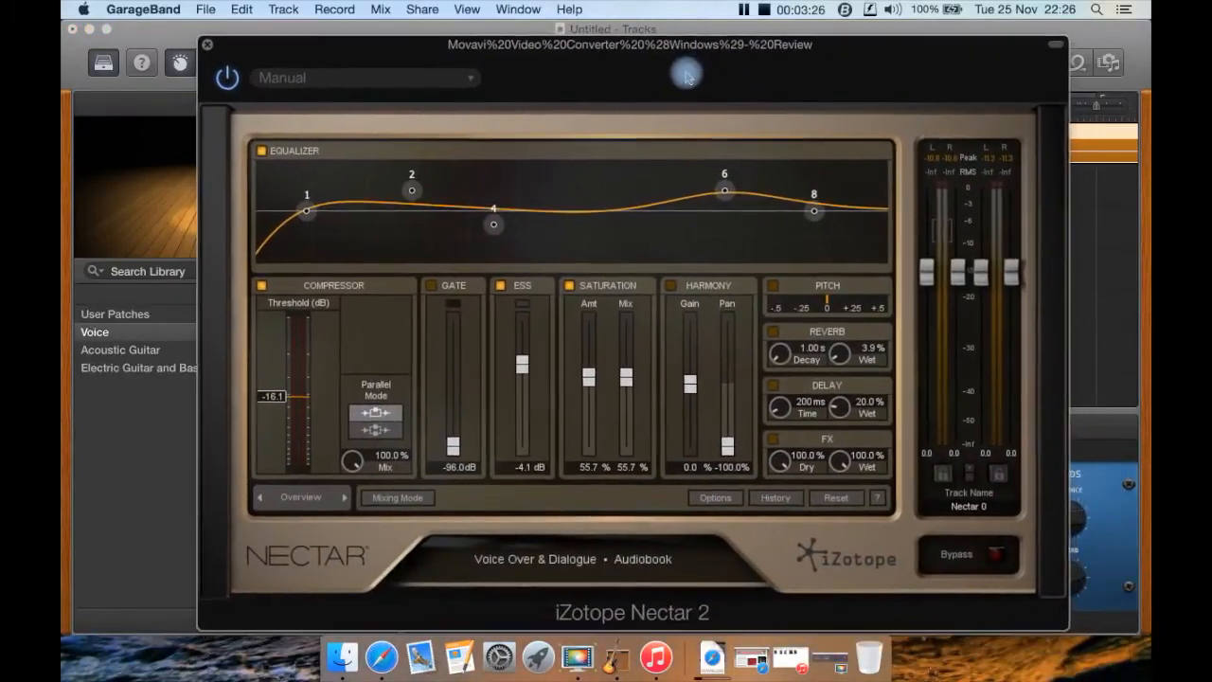